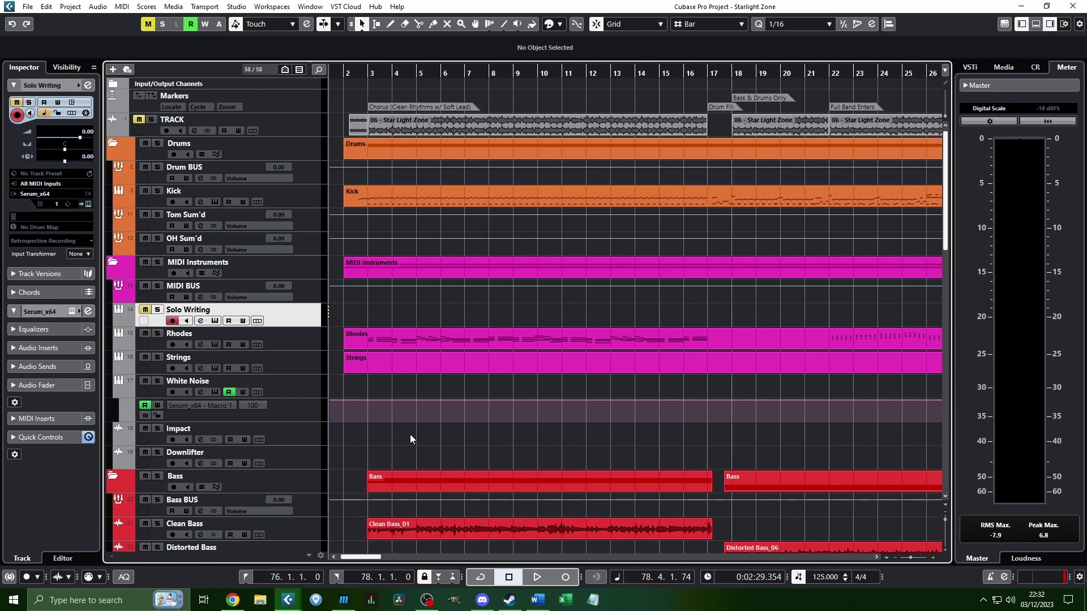
Look through the Starlight Zone arrangement, reviewing its drum, MIDI, bass and guitar tracks across the timeline
{"action": "scroll", "coordinate": [443, 413], "scroll_direction": "left", "scroll_amount": 1}
{"action": "scroll", "coordinate": [425, 444], "scroll_direction": "down", "scroll_amount": 10}
{"action": "scroll", "coordinate": [407, 378], "scroll_direction": "down", "scroll_amount": 6}
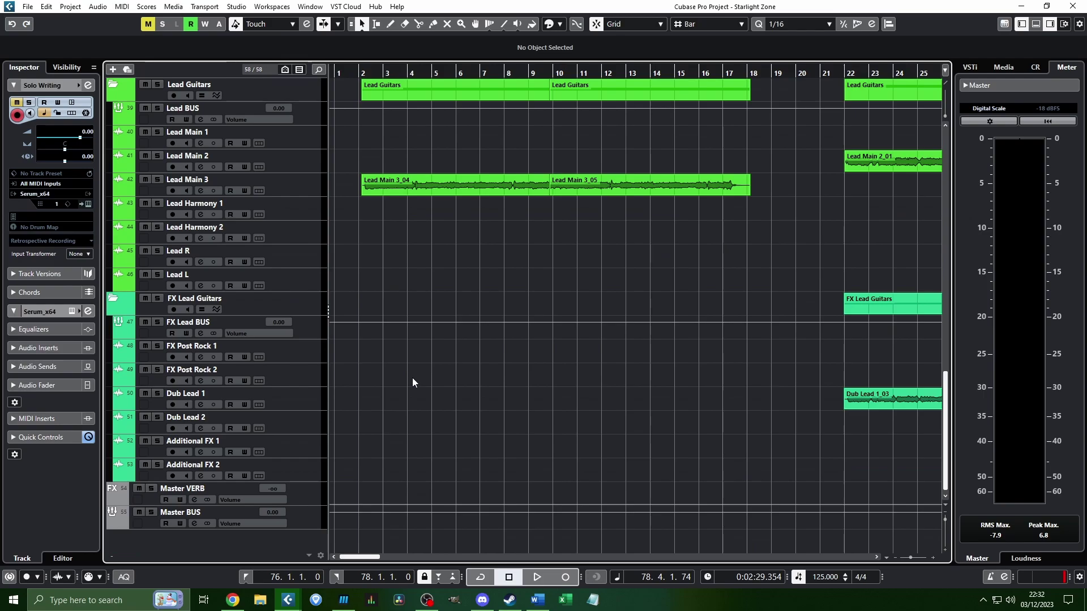
{"action": "scroll", "coordinate": [408, 379], "scroll_direction": "right", "scroll_amount": 8}
{"action": "scroll", "coordinate": [421, 382], "scroll_direction": "up", "scroll_amount": 16}
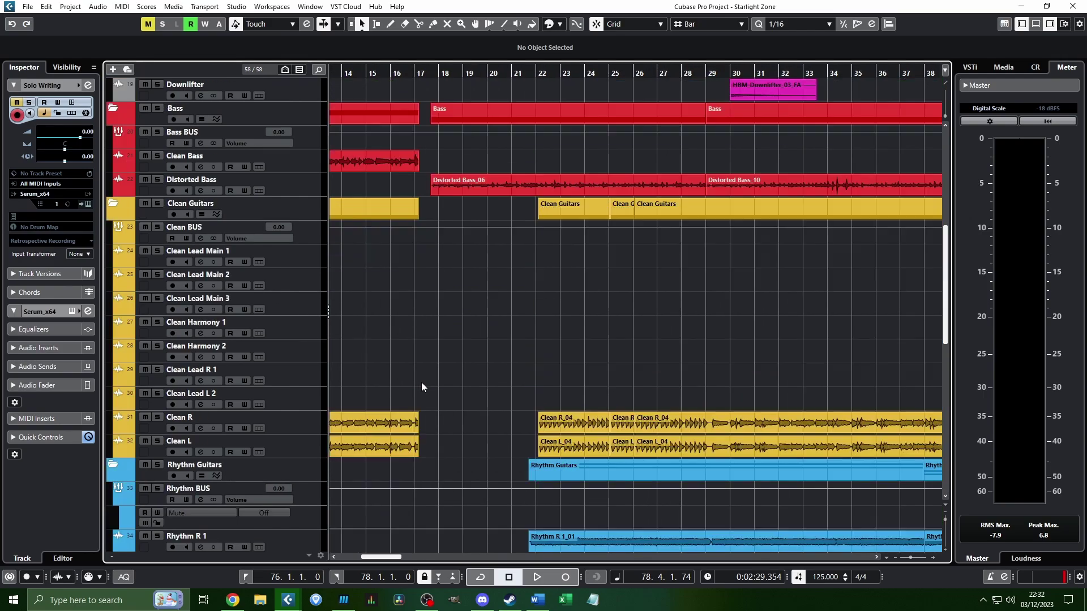
{"action": "left_click_drag", "start_coordinate": [395, 557], "coordinate": [443, 561]}
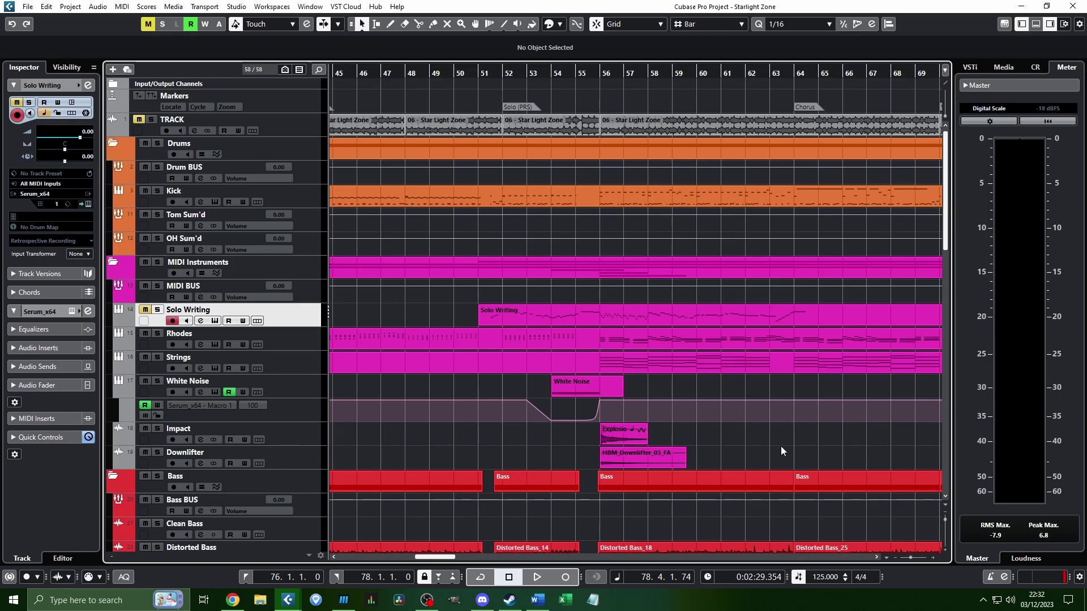
{"action": "scroll", "coordinate": [781, 448], "scroll_direction": "down", "scroll_amount": 6}
{"action": "scroll", "coordinate": [779, 443], "scroll_direction": "right", "scroll_amount": 15}
{"action": "scroll", "coordinate": [777, 440], "scroll_direction": "right", "scroll_amount": 10}
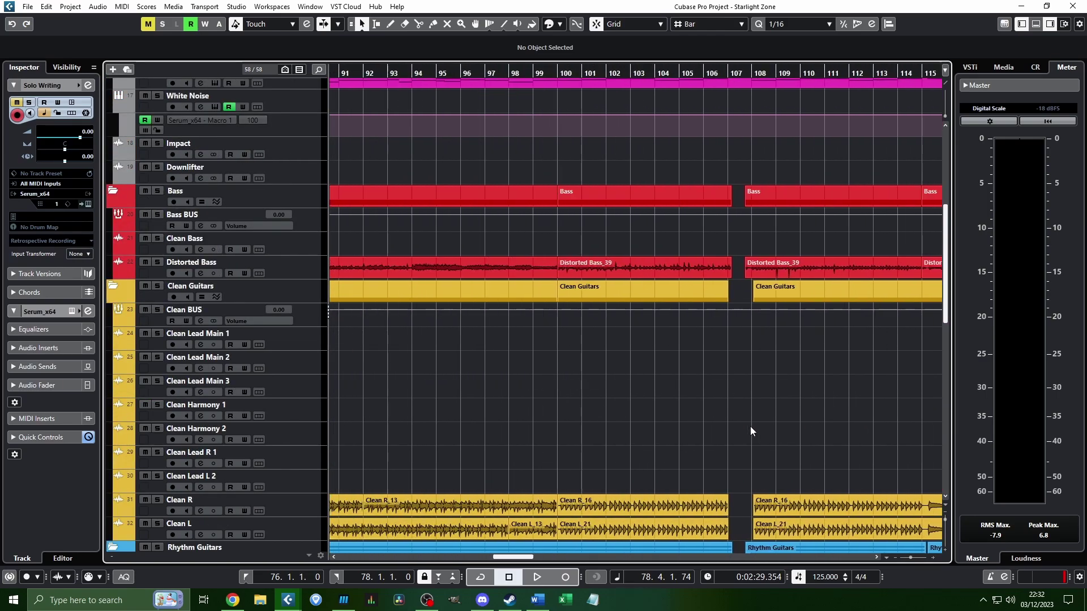
{"action": "scroll", "coordinate": [750, 427], "scroll_direction": "left", "scroll_amount": 20}
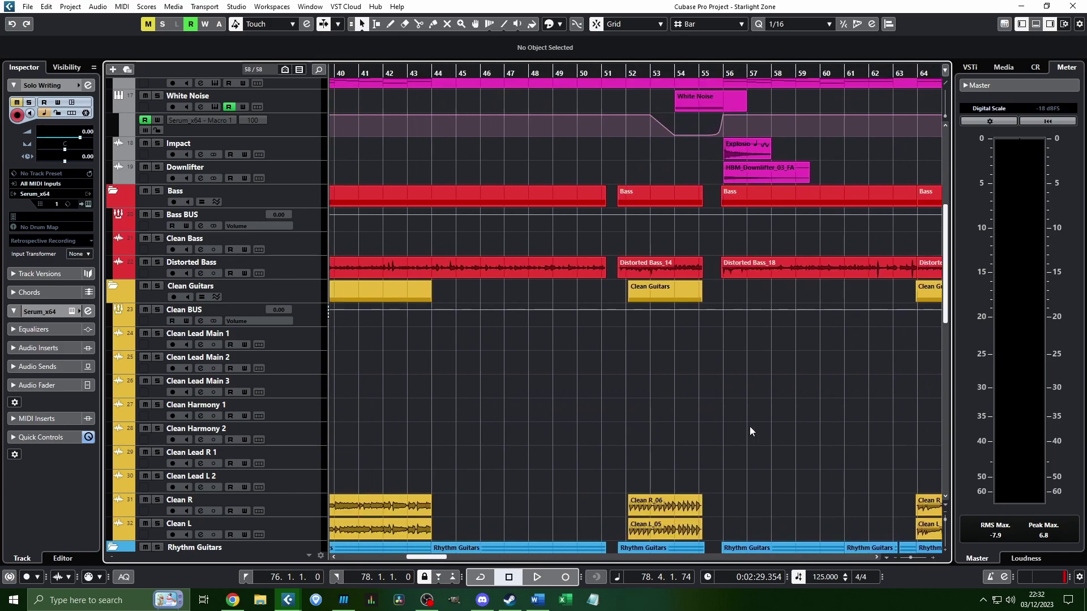
{"action": "scroll", "coordinate": [749, 431], "scroll_direction": "left", "scroll_amount": 20}
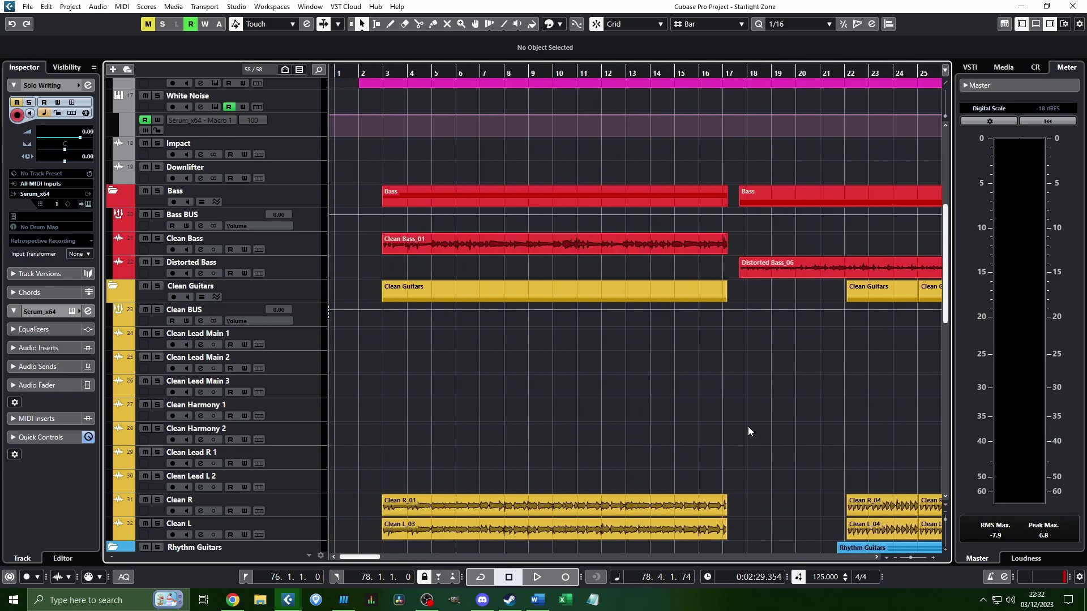
{"action": "scroll", "coordinate": [748, 426], "scroll_direction": "up", "scroll_amount": 5}
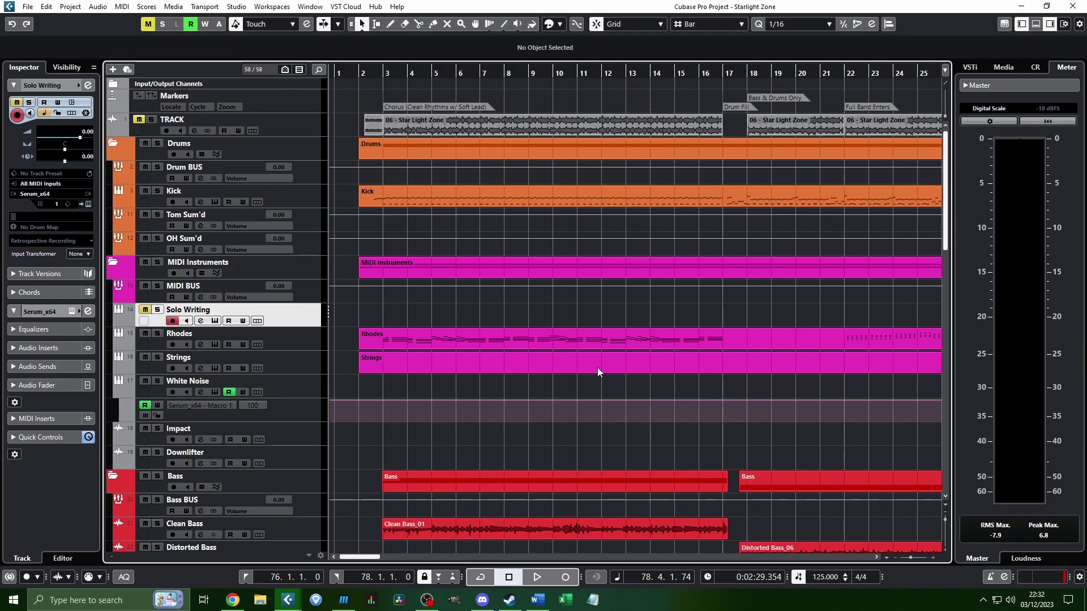
Open the MixConsole for the project and keep it in front of the project window
{"action": "key", "text": "F3"}
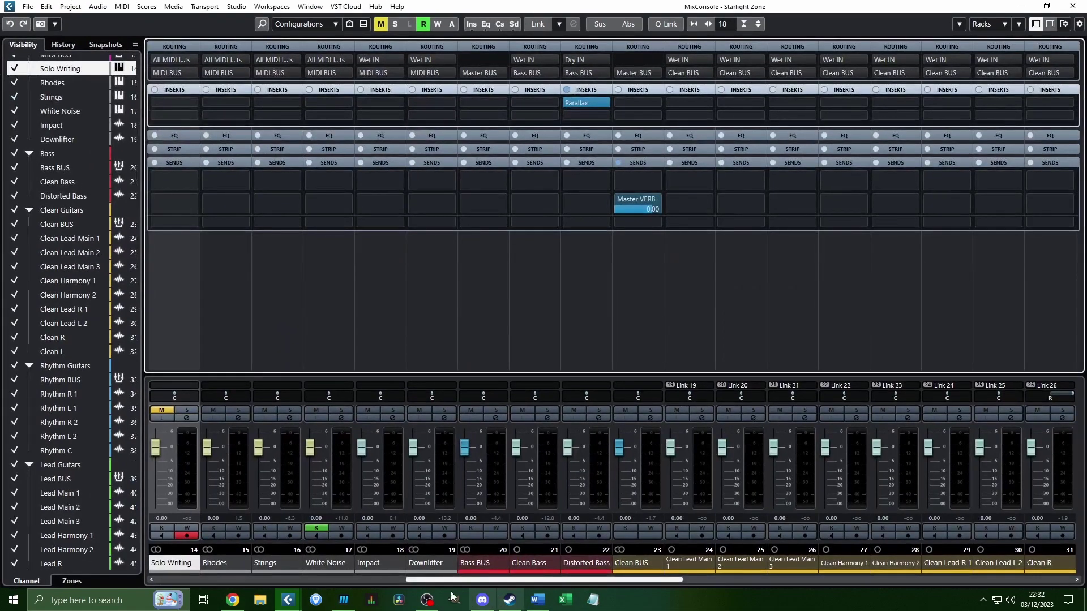
{"action": "mouse_move", "coordinate": [288, 599]}
{"action": "left_click", "coordinate": [216, 554]}
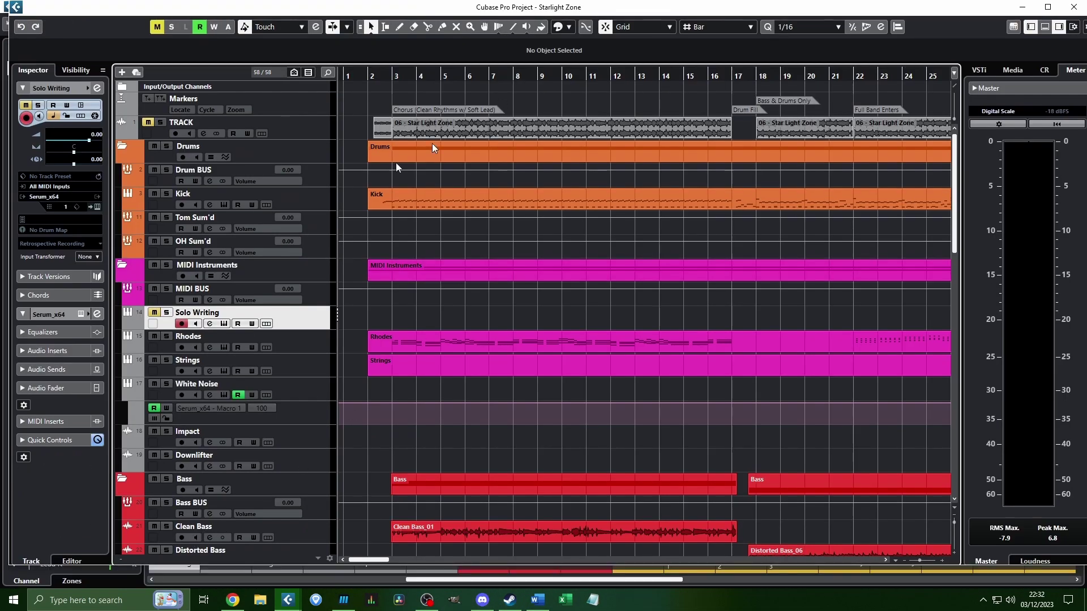
{"action": "key", "text": "F3"}
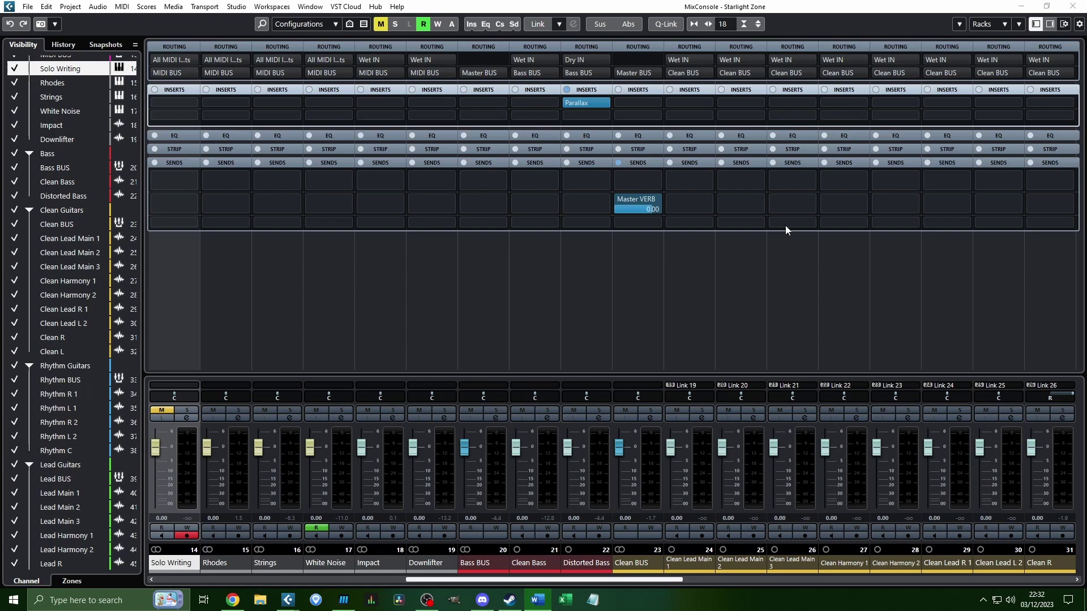
{"action": "left_click", "coordinate": [593, 3]}
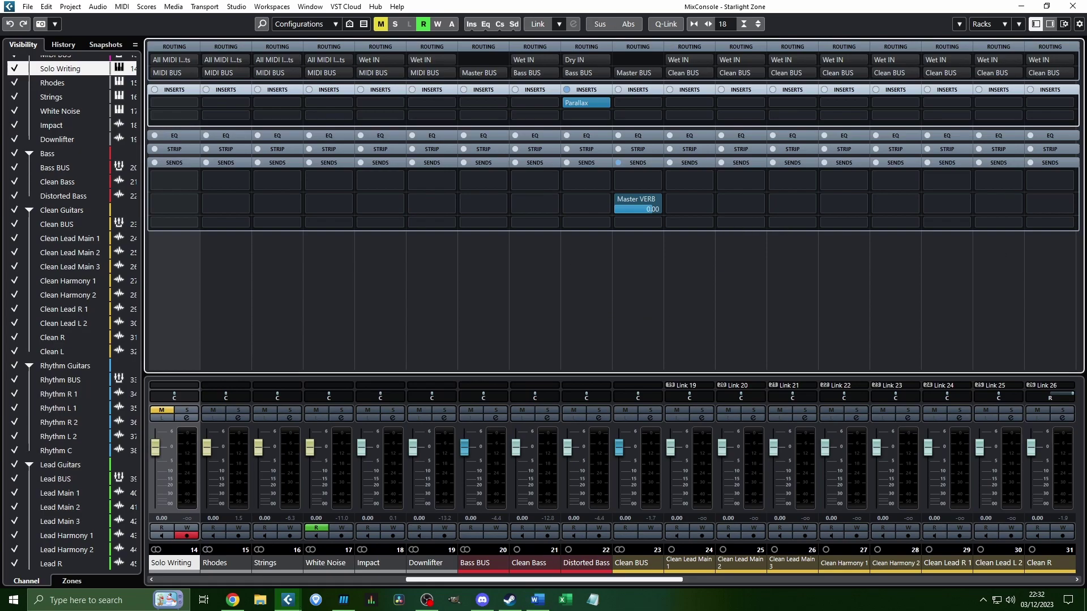
{"action": "key", "text": "alt+Tab"}
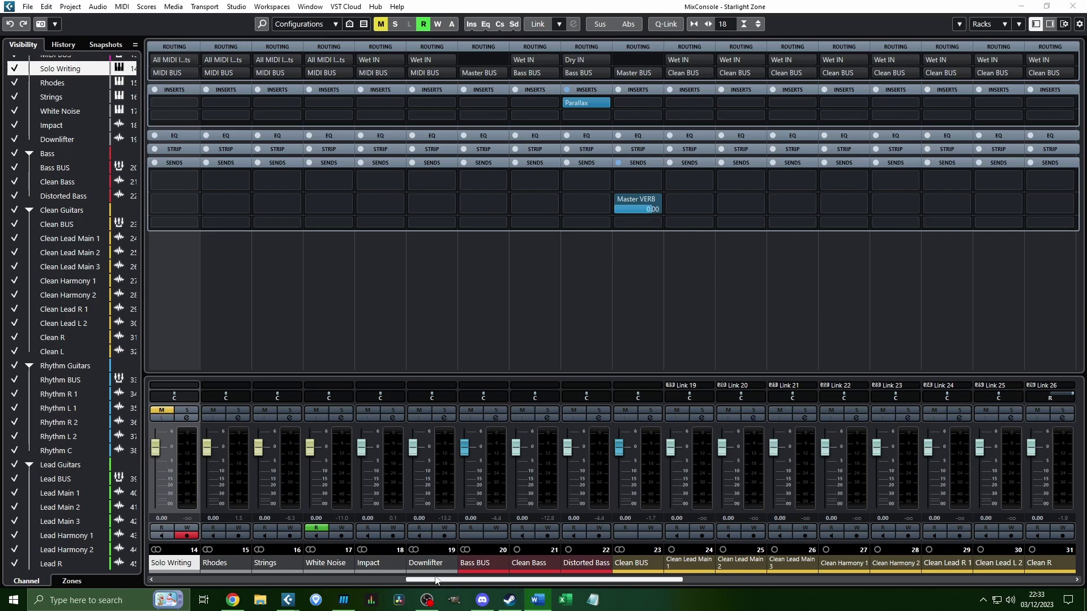
Select the Kick, Snare, Rooms, Tom Sum'd and OH Sum'd channels and lower their faders together to -∞
{"action": "left_click_drag", "start_coordinate": [435, 579], "coordinate": [92, 572]}
{"action": "left_click", "coordinate": [429, 347], "text": "alt"}
{"action": "left_click", "coordinate": [483, 340], "text": "shift"}
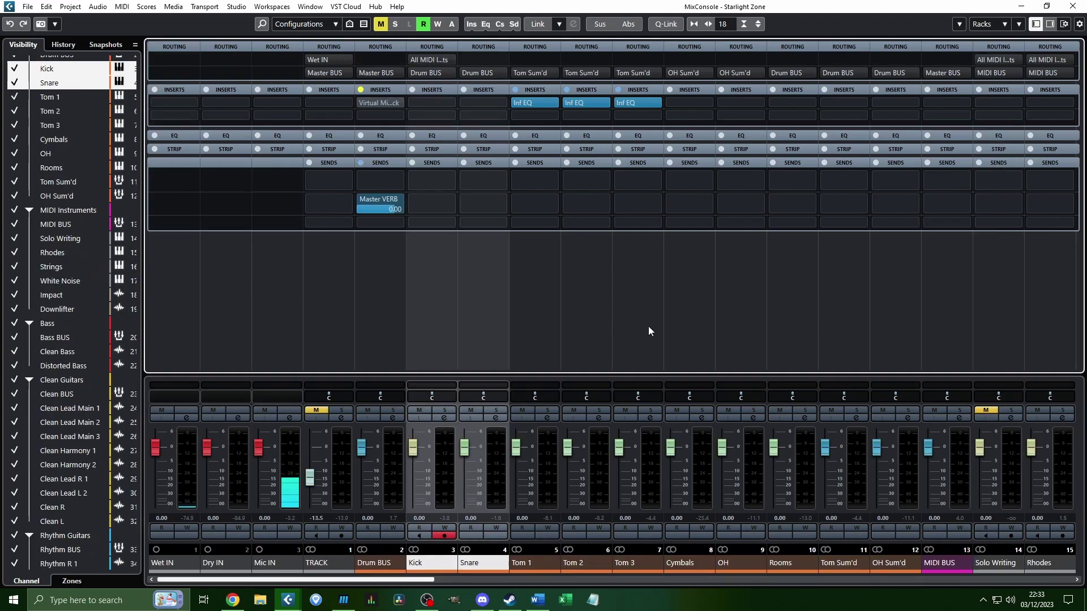
{"action": "left_click", "coordinate": [807, 345], "text": "ctrl"}
{"action": "left_click", "coordinate": [855, 332], "text": "ctrl"}
{"action": "left_click", "coordinate": [888, 334], "text": "ctrl"}
{"action": "key", "text": "shift+alt"}
{"action": "left_click_drag", "start_coordinate": [783, 449], "coordinate": [783, 505]}
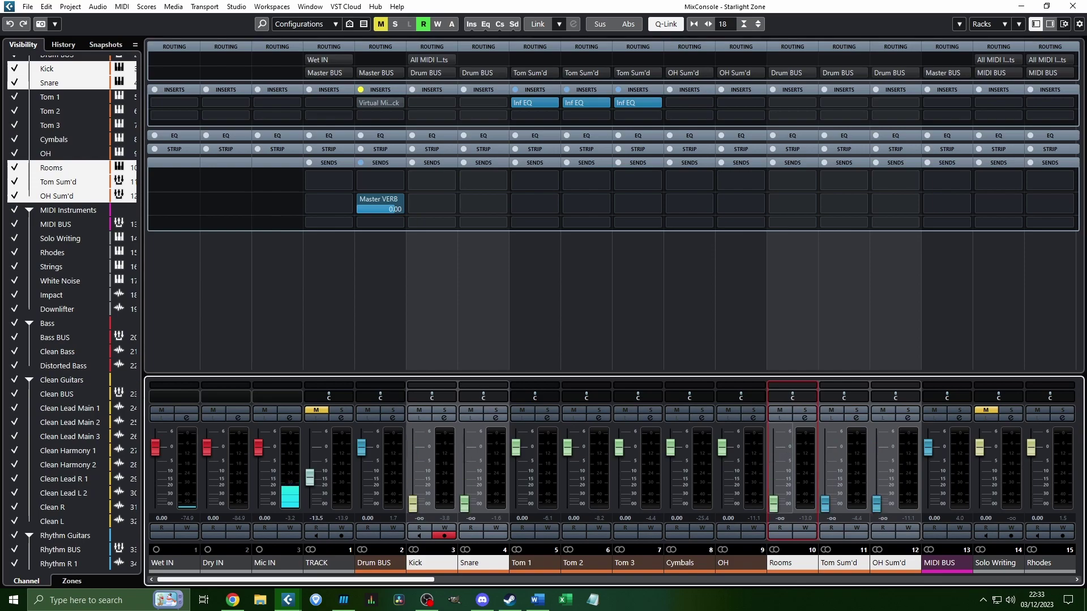
Clear the drum channel selection and select the Rhodes, Strings, White Noise, Impact and Downlifter channels instead
{"action": "left_click", "coordinate": [557, 345]}
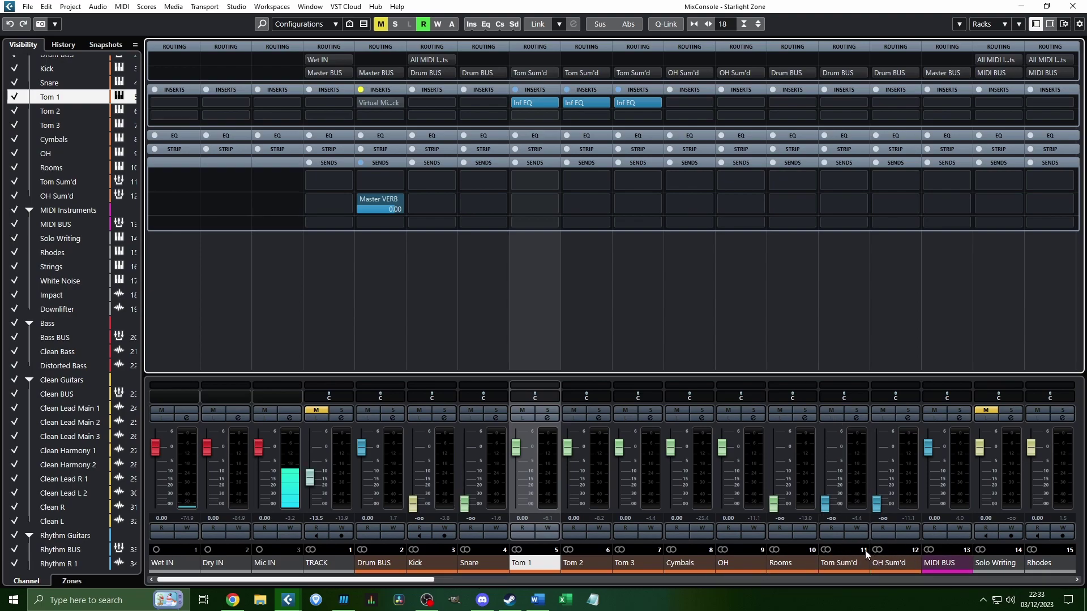
{"action": "scroll", "coordinate": [467, 583], "scroll_direction": "down", "scroll_amount": 3}
{"action": "scroll", "coordinate": [467, 582], "scroll_direction": "down", "scroll_amount": 8}
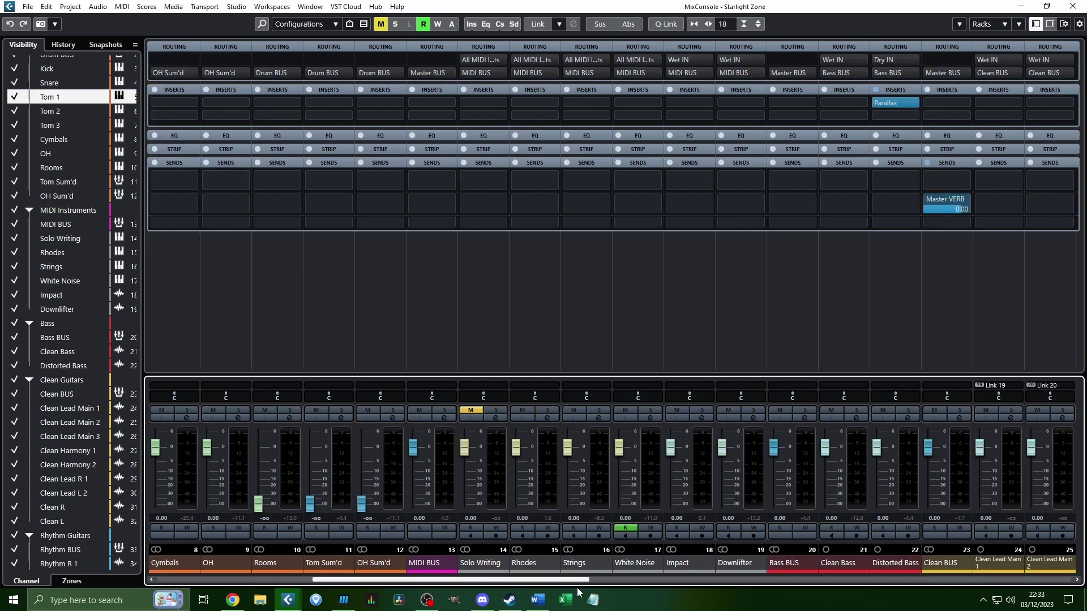
{"action": "key", "text": "alt"}
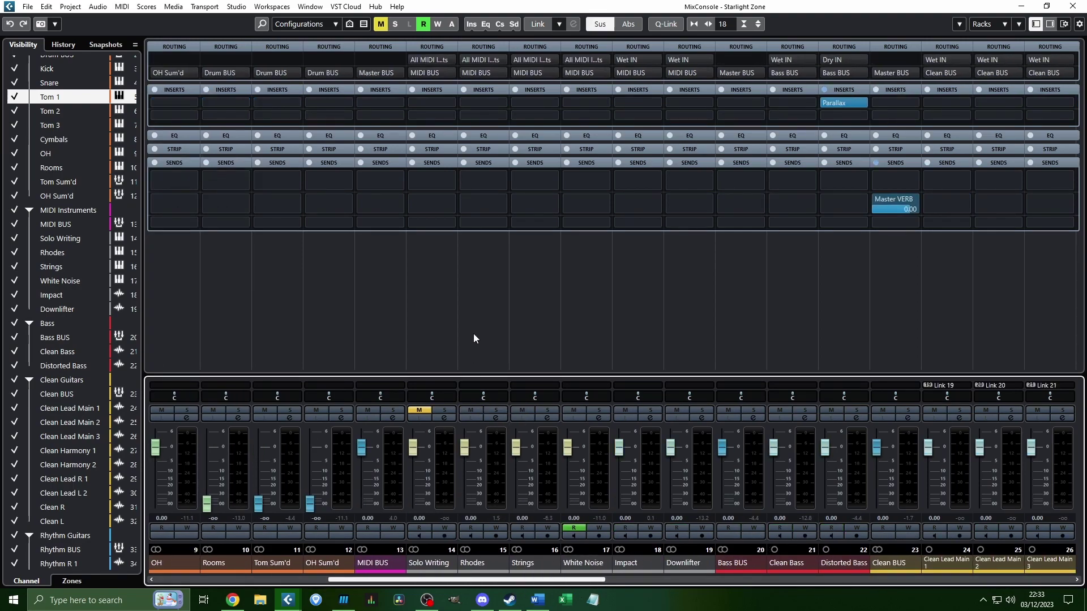
{"action": "left_click", "coordinate": [478, 321]}
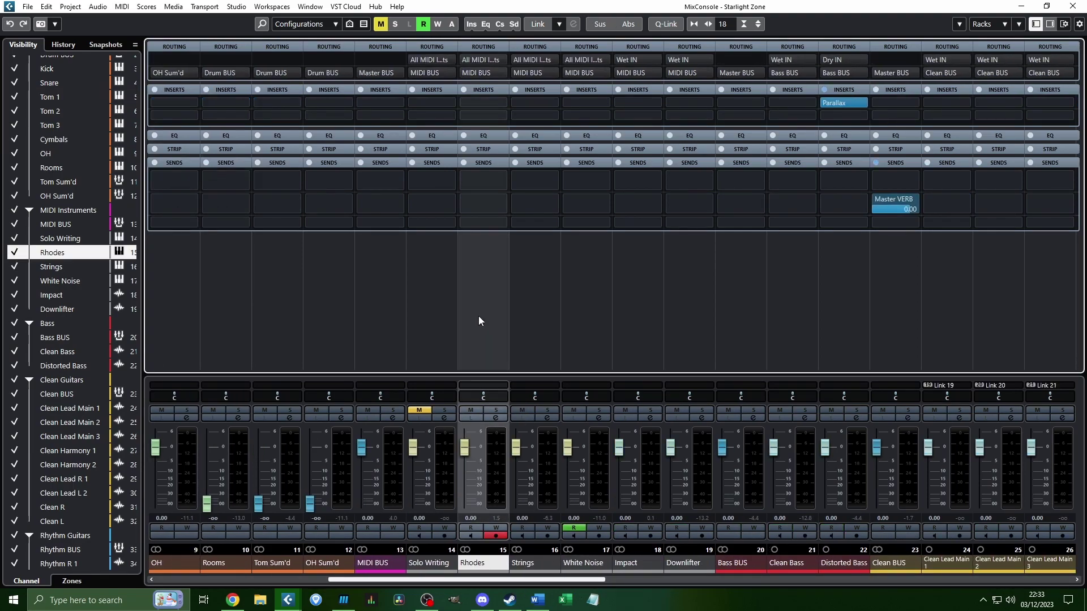
{"action": "left_click", "coordinate": [531, 323], "text": "ctrl"}
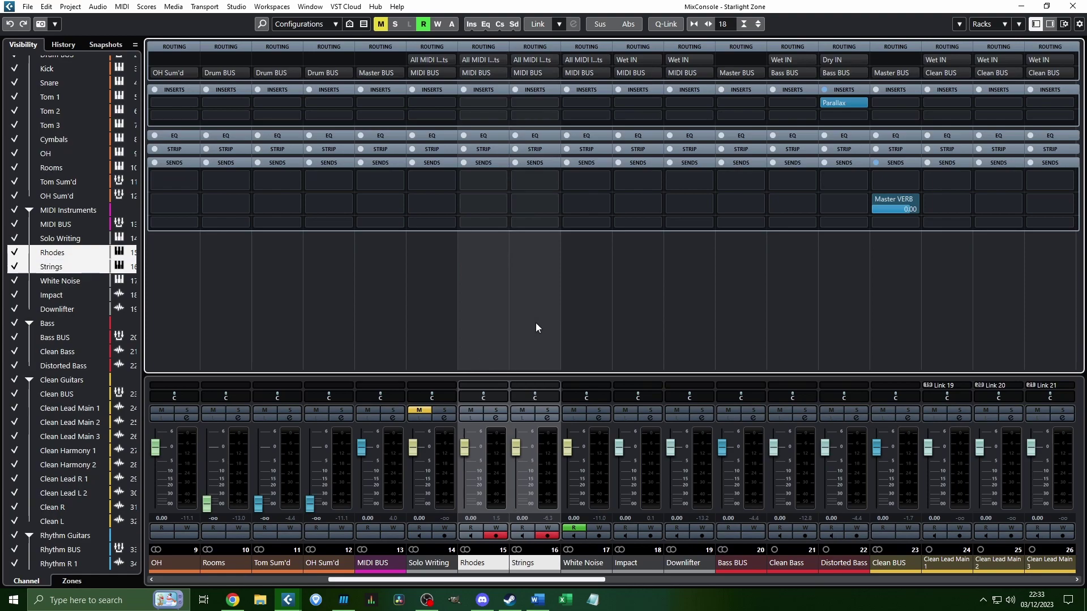
{"action": "left_click", "coordinate": [586, 322], "text": "ctrl"}
{"action": "left_click", "coordinate": [657, 322], "text": "ctrl"}
{"action": "left_click", "coordinate": [704, 325], "text": "ctrl"}
{"action": "scroll", "coordinate": [651, 328], "scroll_direction": "right", "scroll_amount": 5}
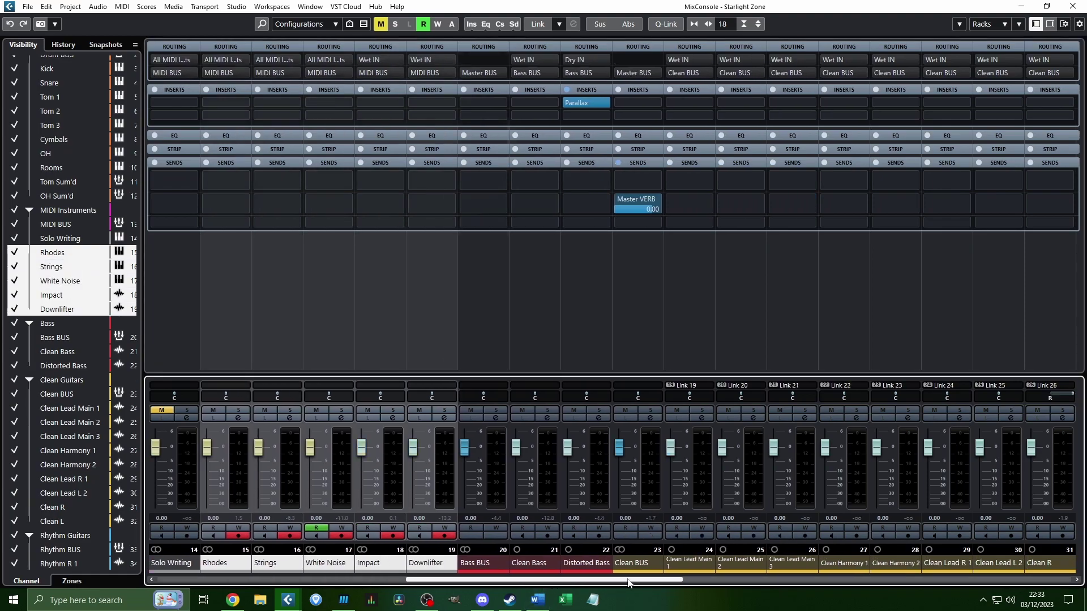
Add the Clean Bass, Distorted Bass, Clean R and Clean L channels to the selection
{"action": "left_click", "coordinate": [602, 336], "text": "ctrl"}
{"action": "left_click", "coordinate": [540, 334], "text": "ctrl"}
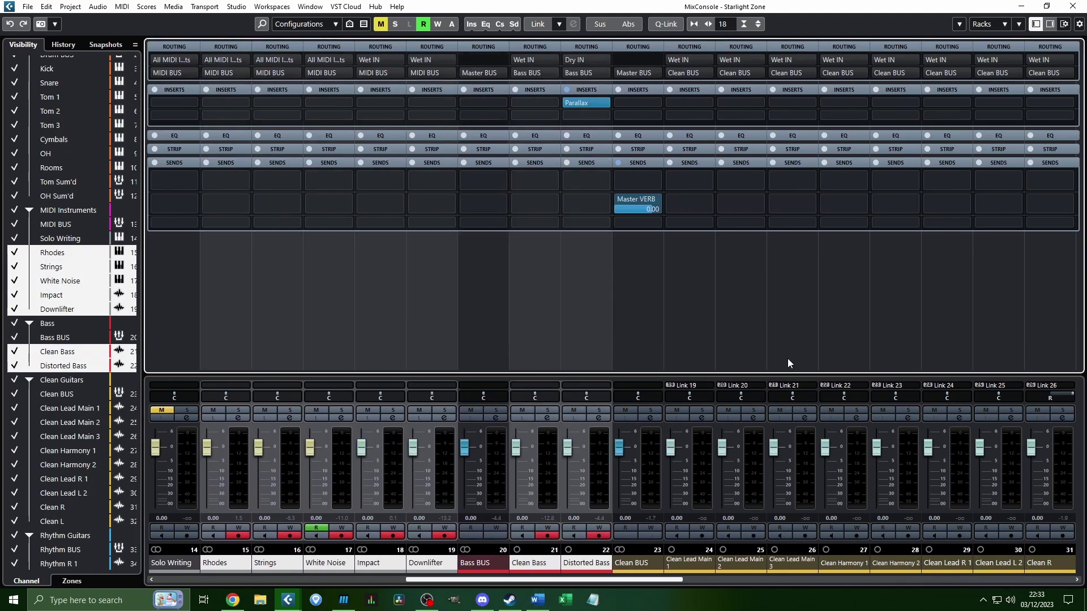
{"action": "left_click", "coordinate": [649, 585]}
{"action": "left_click_drag", "start_coordinate": [679, 580], "coordinate": [788, 579]}
{"action": "left_click", "coordinate": [696, 325], "text": "ctrl"}
{"action": "left_click", "coordinate": [729, 308], "text": "ctrl"}
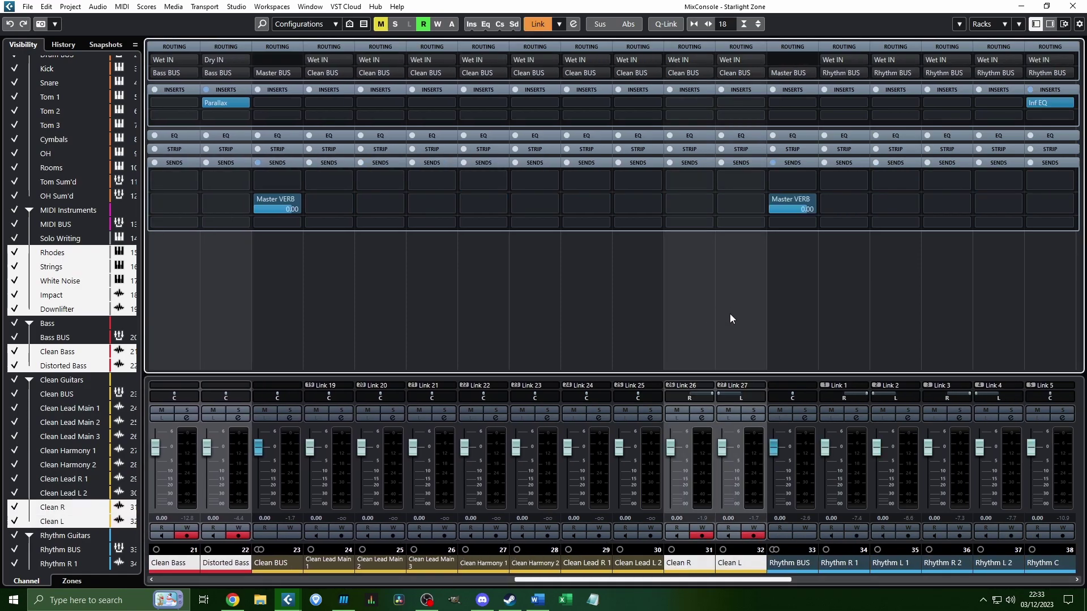
Add the Rhythm, Lead and Dub Lead guitar channels, leaving out the buses, and lower all selected faders together to -∞
{"action": "scroll", "coordinate": [768, 581], "scroll_direction": "right", "scroll_amount": 6}
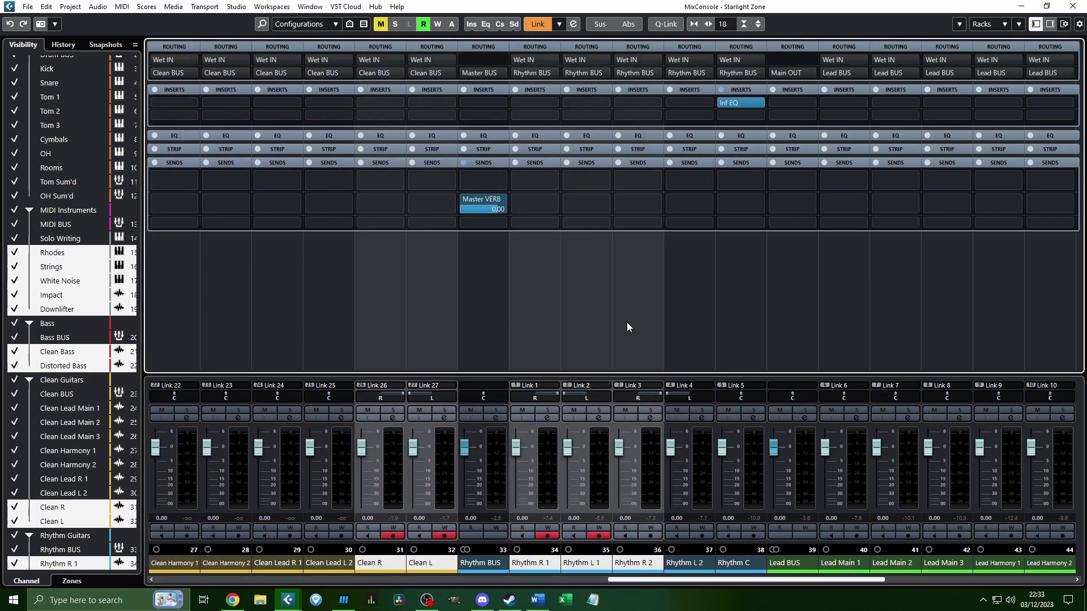
{"action": "scroll", "coordinate": [749, 321], "scroll_direction": "right", "scroll_amount": 6}
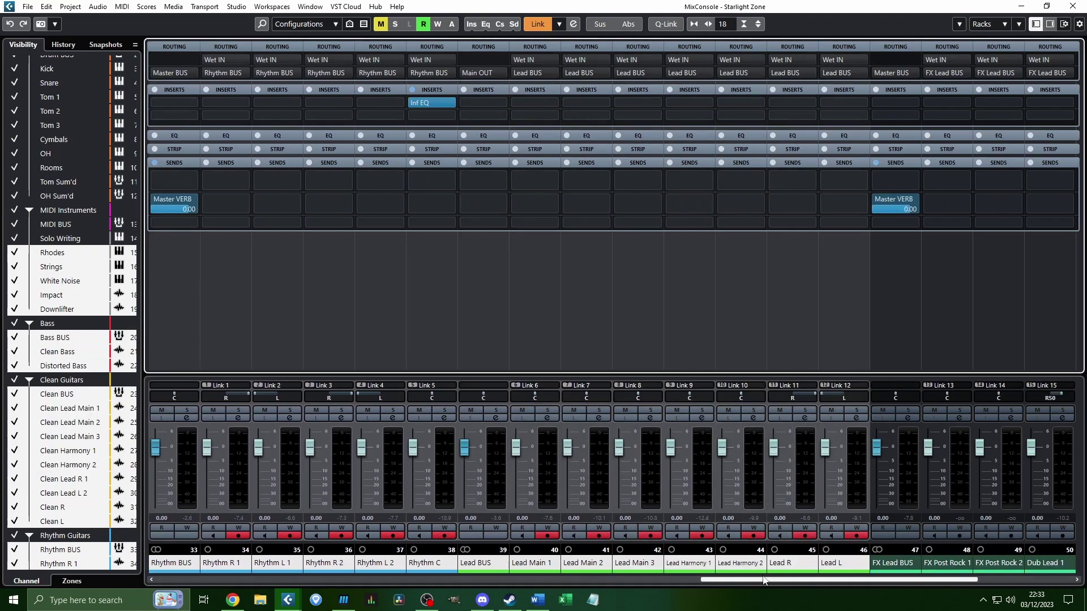
{"action": "scroll", "coordinate": [440, 562], "scroll_direction": "left", "scroll_amount": 20}
{"action": "scroll", "coordinate": [395, 551], "scroll_direction": "right", "scroll_amount": 1}
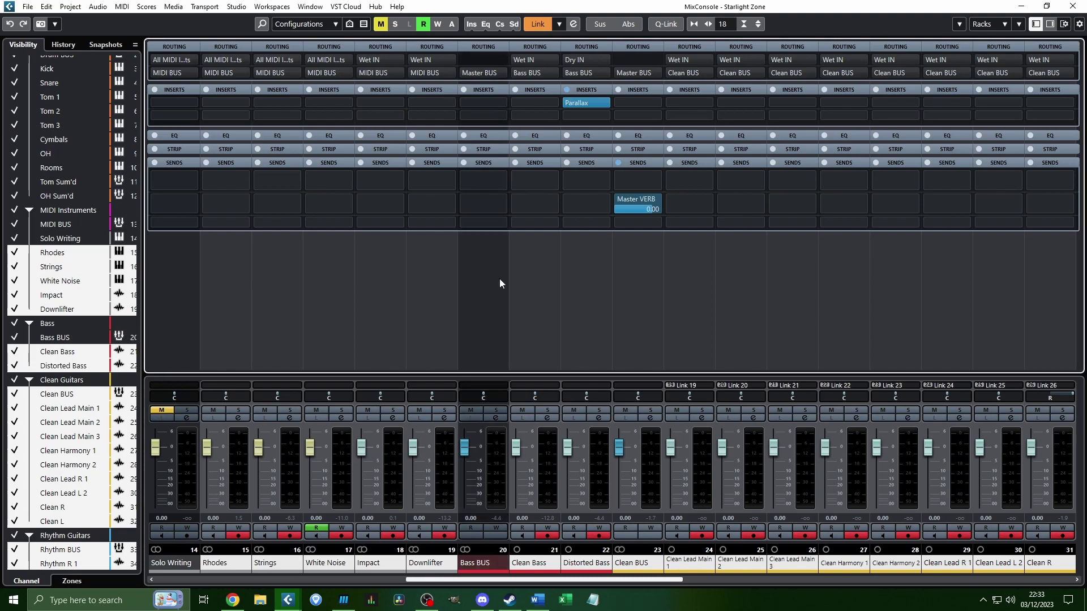
{"action": "scroll", "coordinate": [511, 327], "scroll_direction": "right", "scroll_amount": 4}
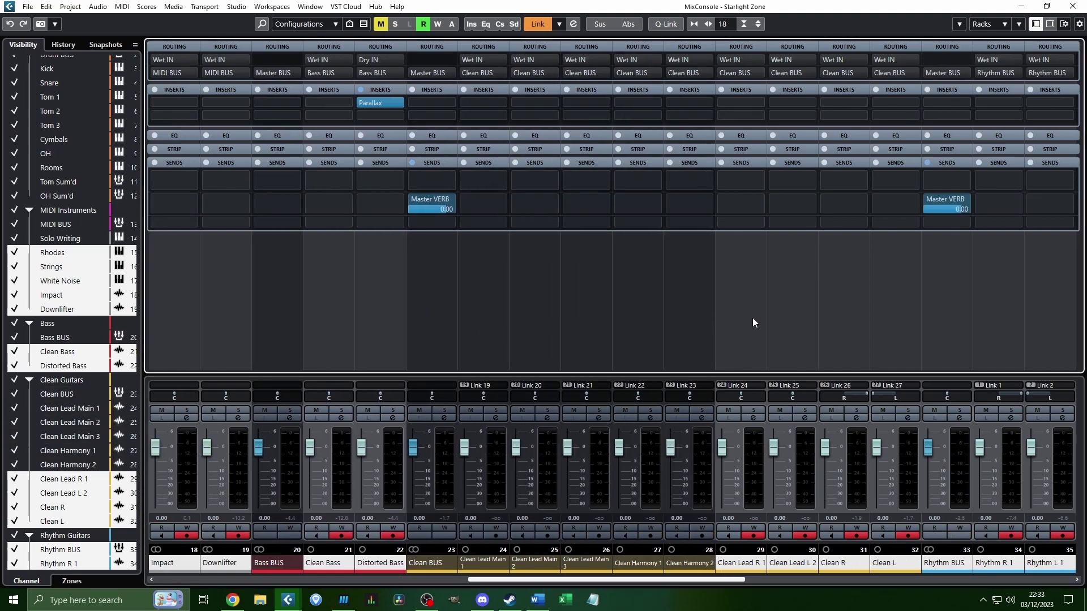
{"action": "scroll", "coordinate": [810, 338], "scroll_direction": "right", "scroll_amount": 8}
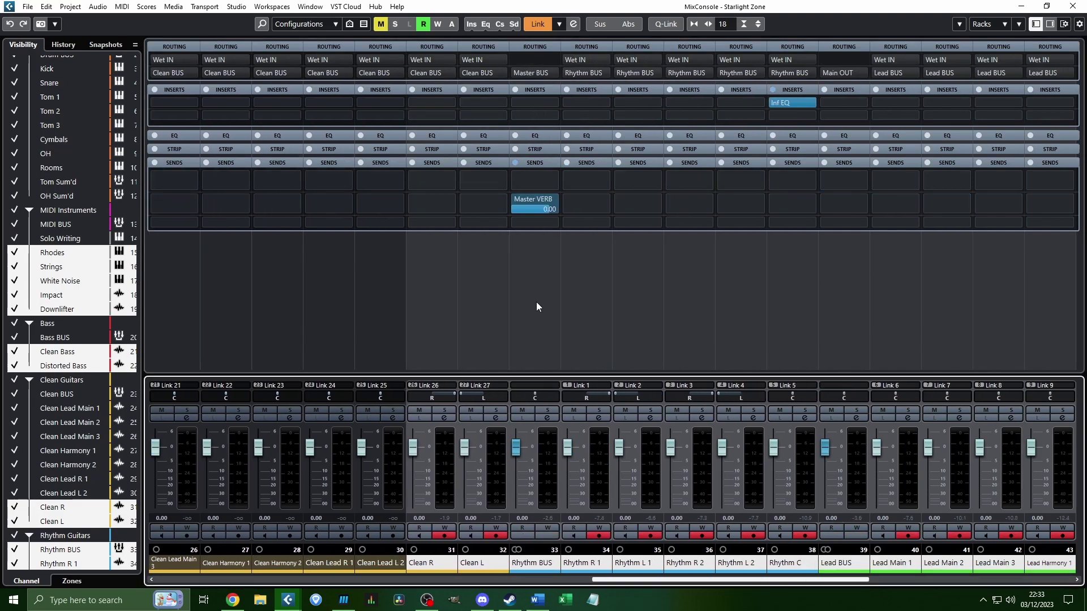
{"action": "scroll", "coordinate": [827, 335], "scroll_direction": "right", "scroll_amount": 11}
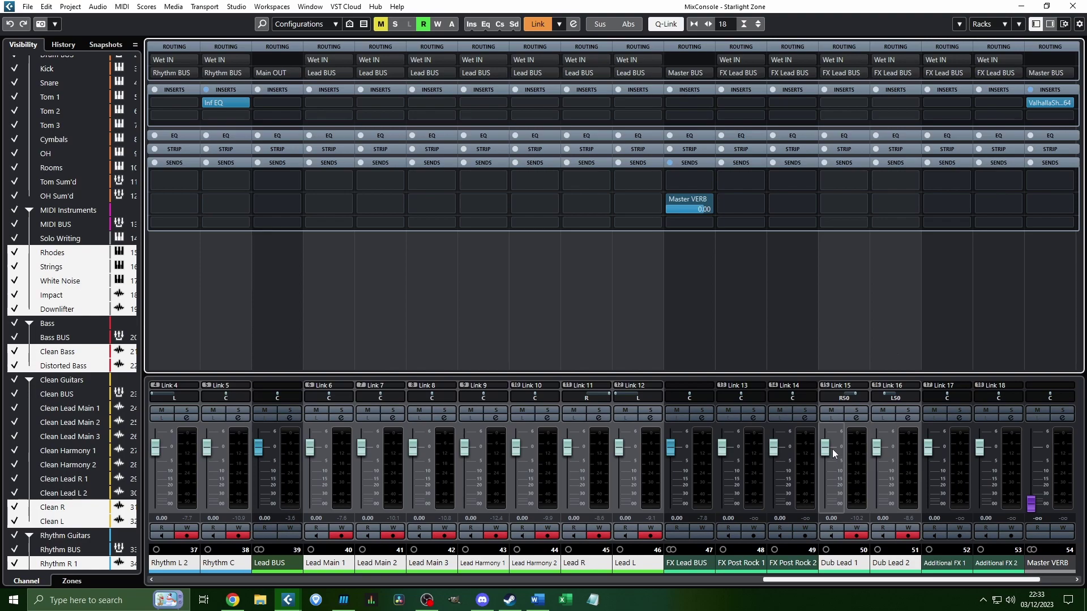
{"action": "left_click_drag", "start_coordinate": [831, 443], "coordinate": [837, 507]}
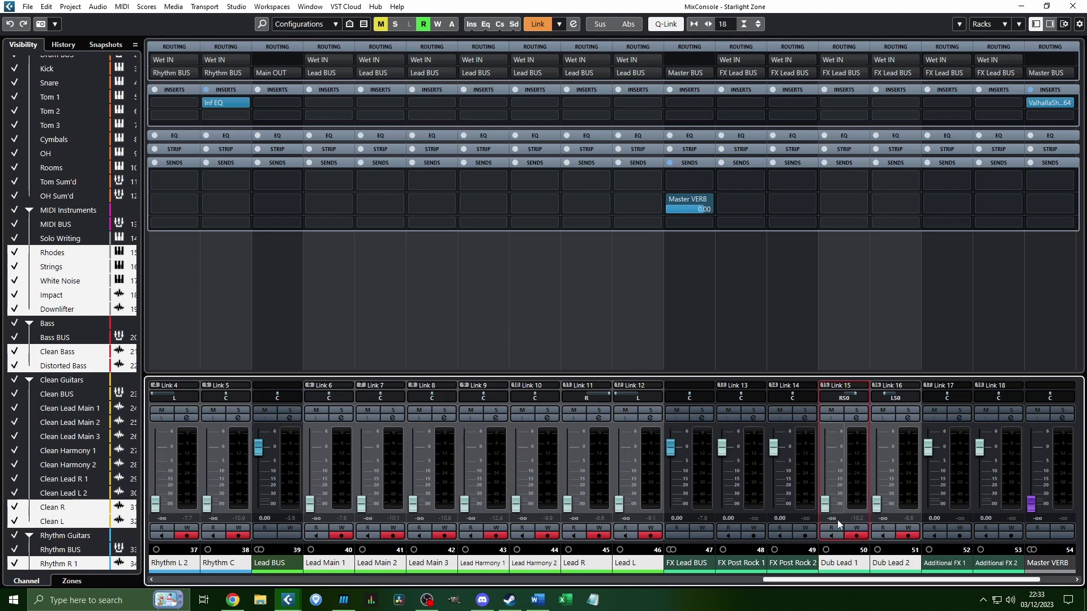
Select only the Kick channel and reset all of the mixer's meters
{"action": "left_click_drag", "start_coordinate": [842, 581], "coordinate": [358, 574]}
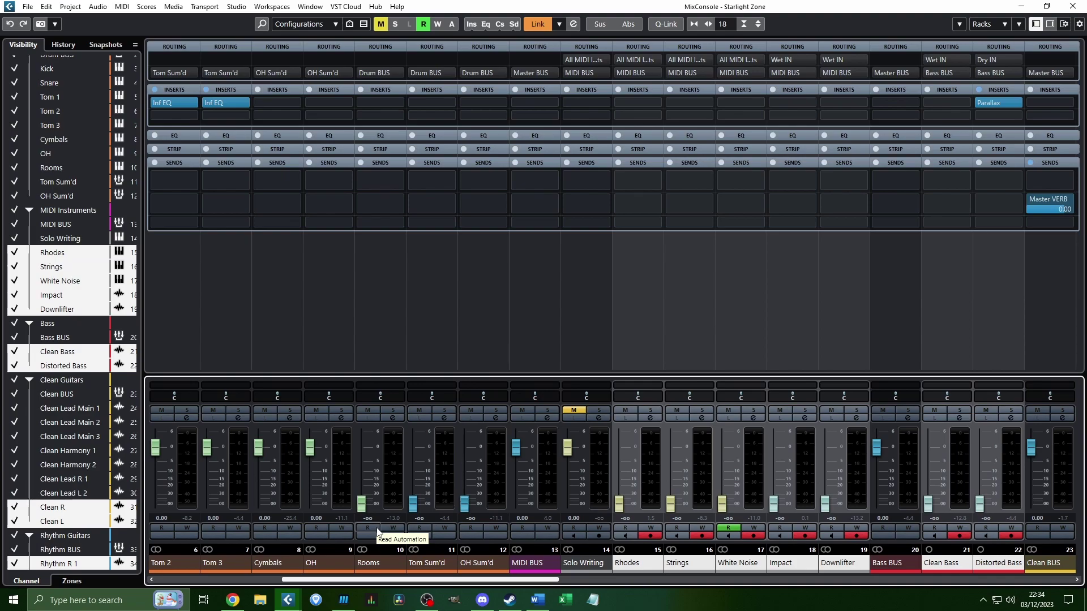
{"action": "scroll", "coordinate": [382, 313], "scroll_direction": "up", "scroll_amount": 4}
{"action": "left_click", "coordinate": [437, 288]}
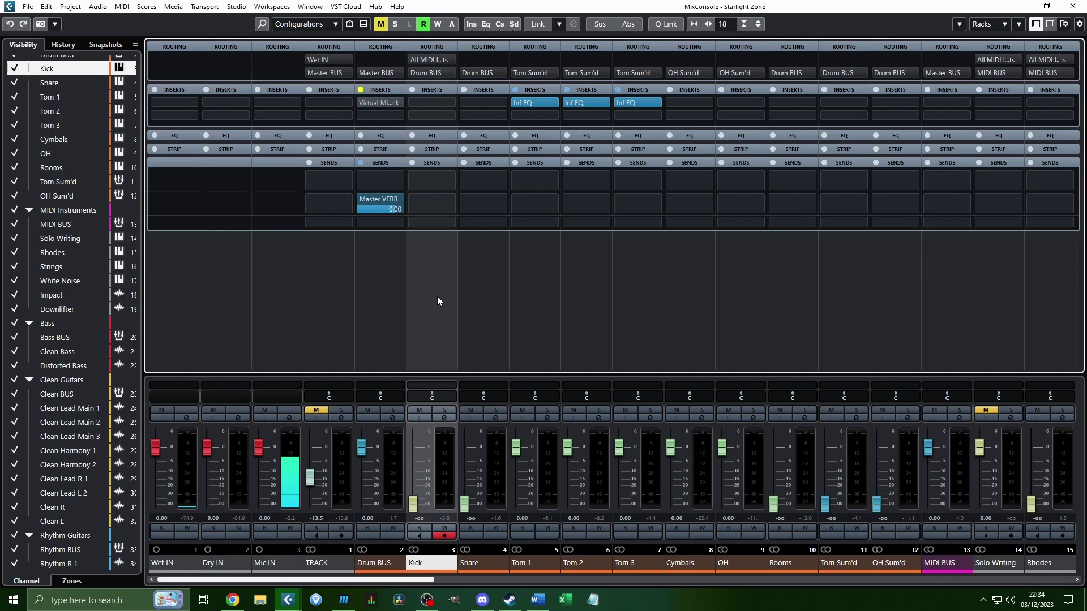
{"action": "left_click_drag", "start_coordinate": [416, 579], "coordinate": [426, 493]}
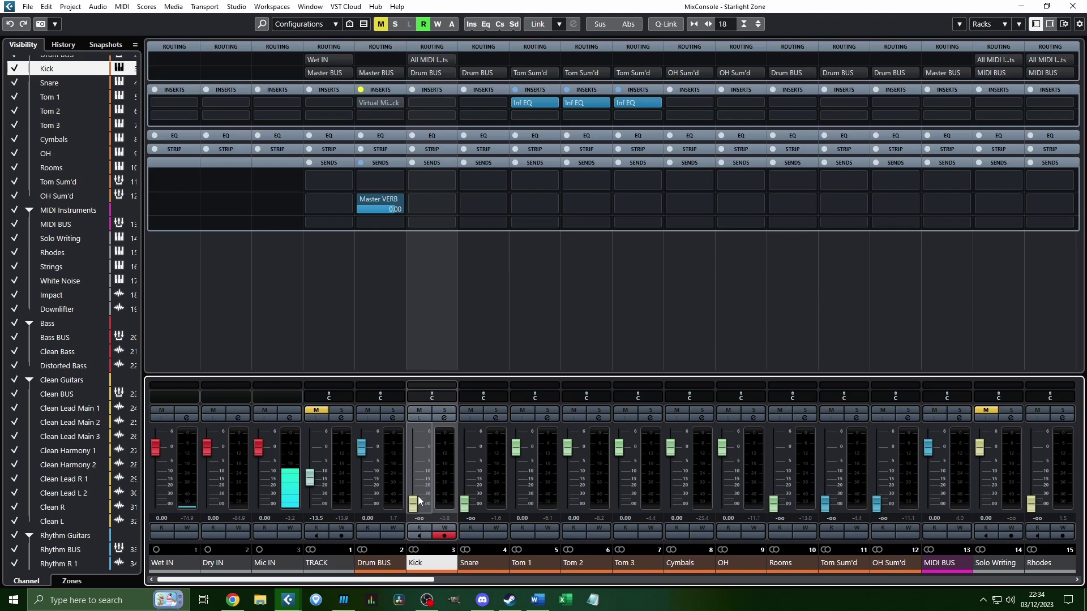
{"action": "right_click", "coordinate": [446, 521]}
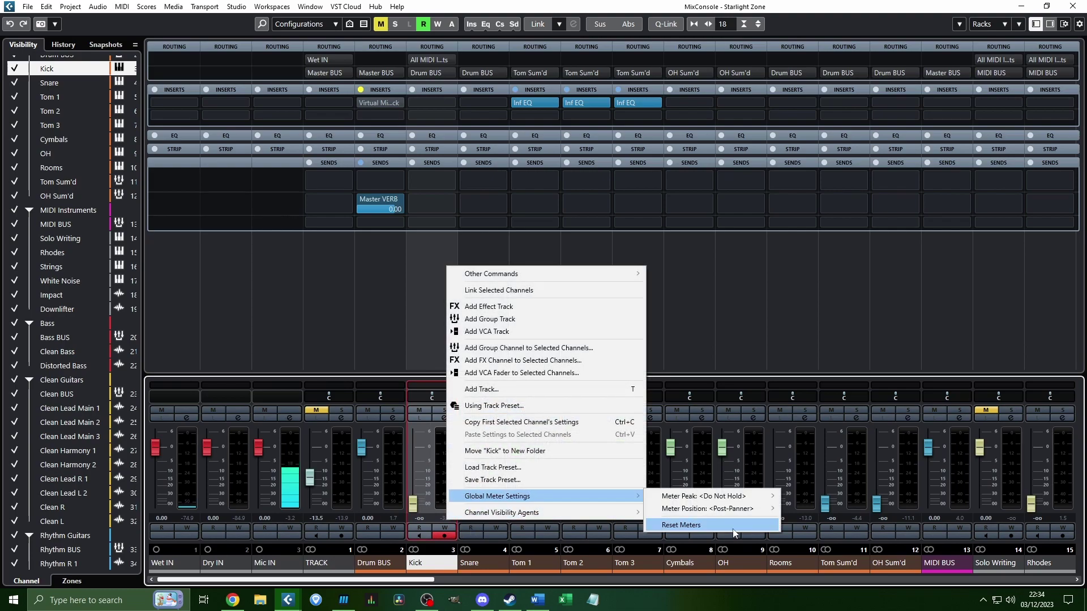
{"action": "left_click", "coordinate": [674, 525]}
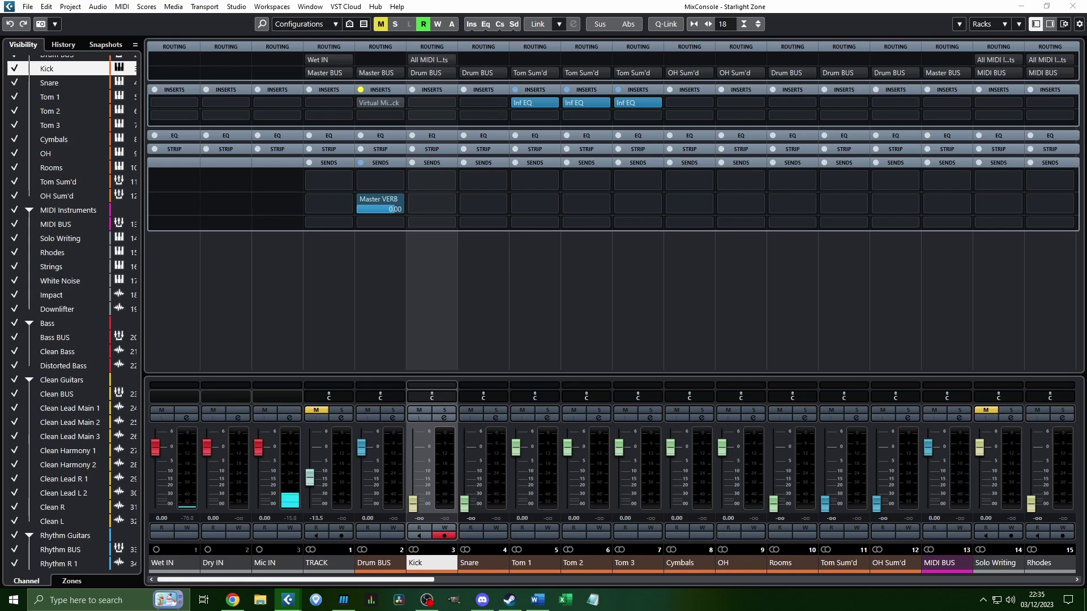
Raise the Kick fader to about -11.1 dB and the Snare fader to about -10.2 dB
{"action": "left_click_drag", "start_coordinate": [427, 502], "coordinate": [428, 482]}
{"action": "left_click_drag", "start_coordinate": [429, 480], "coordinate": [429, 476]}
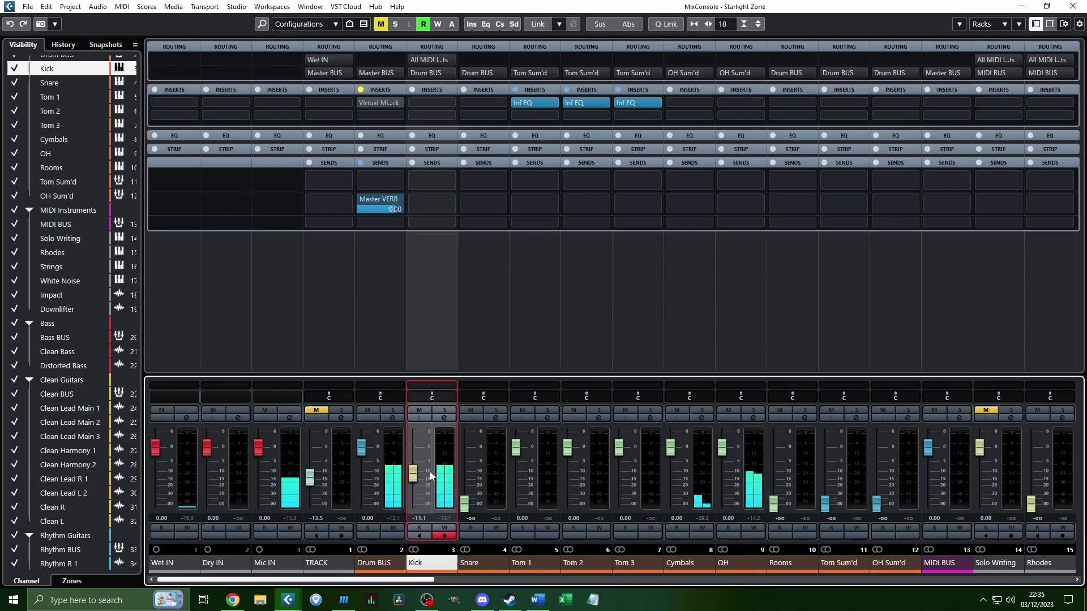
{"action": "left_click", "coordinate": [426, 600]}
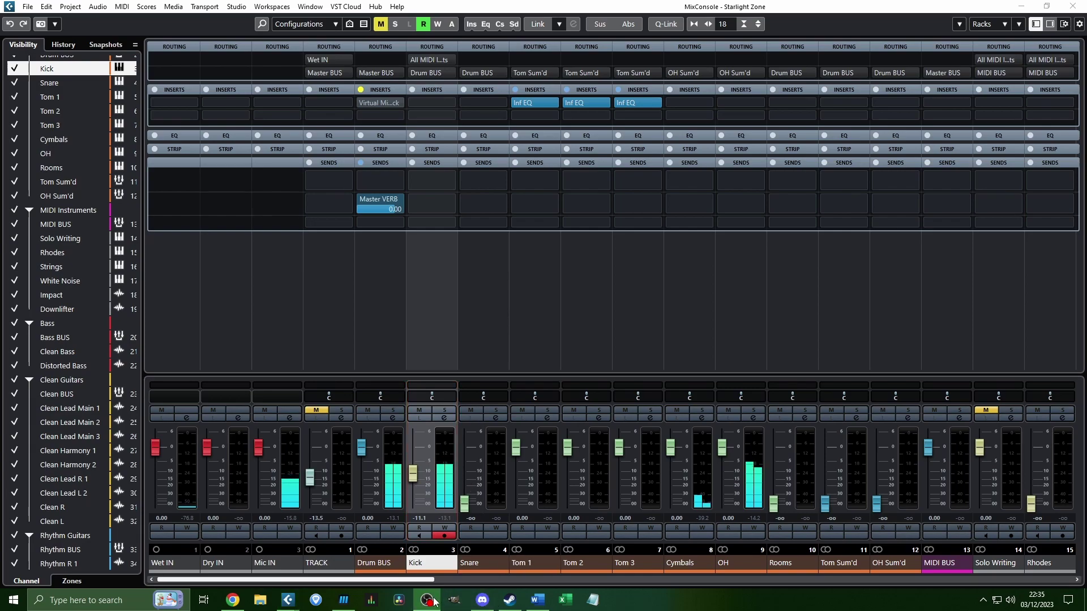
{"action": "left_click", "coordinate": [524, 262]}
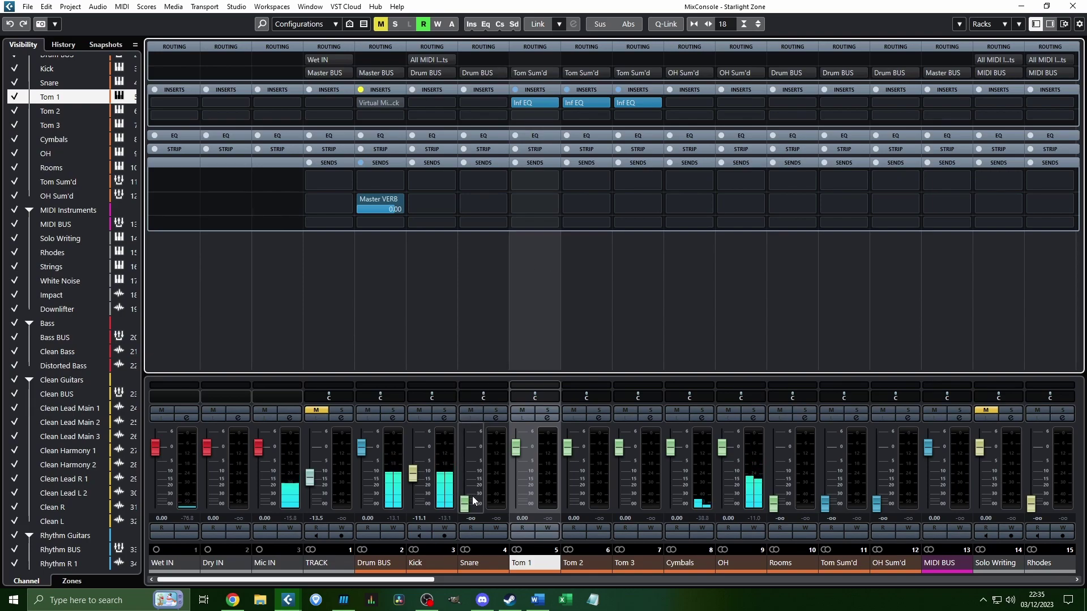
{"action": "left_click_drag", "start_coordinate": [464, 501], "coordinate": [474, 471]}
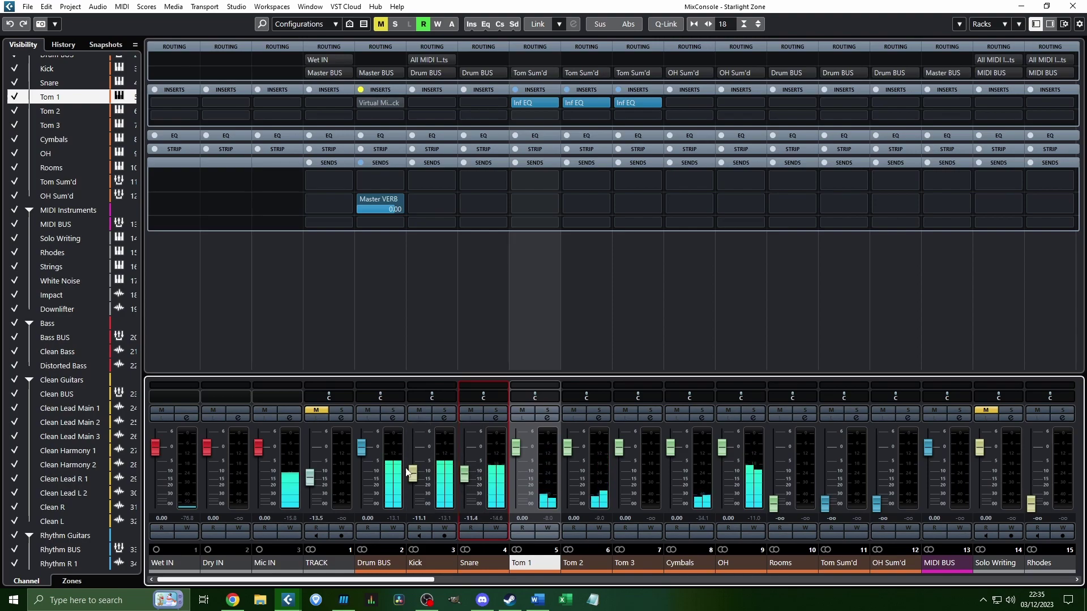
{"action": "left_click_drag", "start_coordinate": [460, 483], "coordinate": [462, 480]}
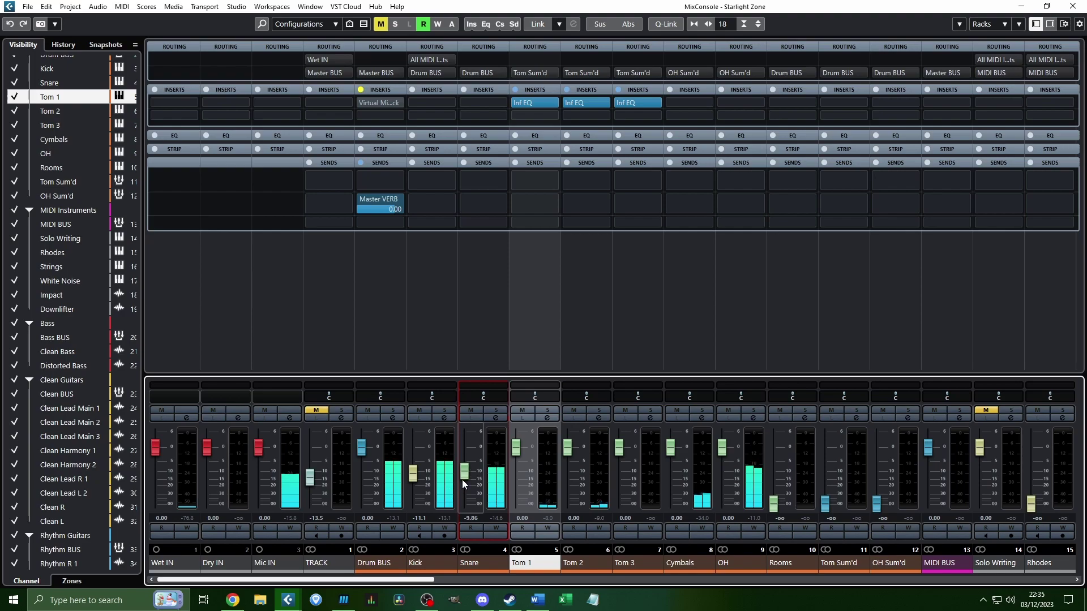
Bring up the Tom Sum'd group fader to about -5.38 dB
{"action": "left_click_drag", "start_coordinate": [434, 583], "coordinate": [512, 582]}
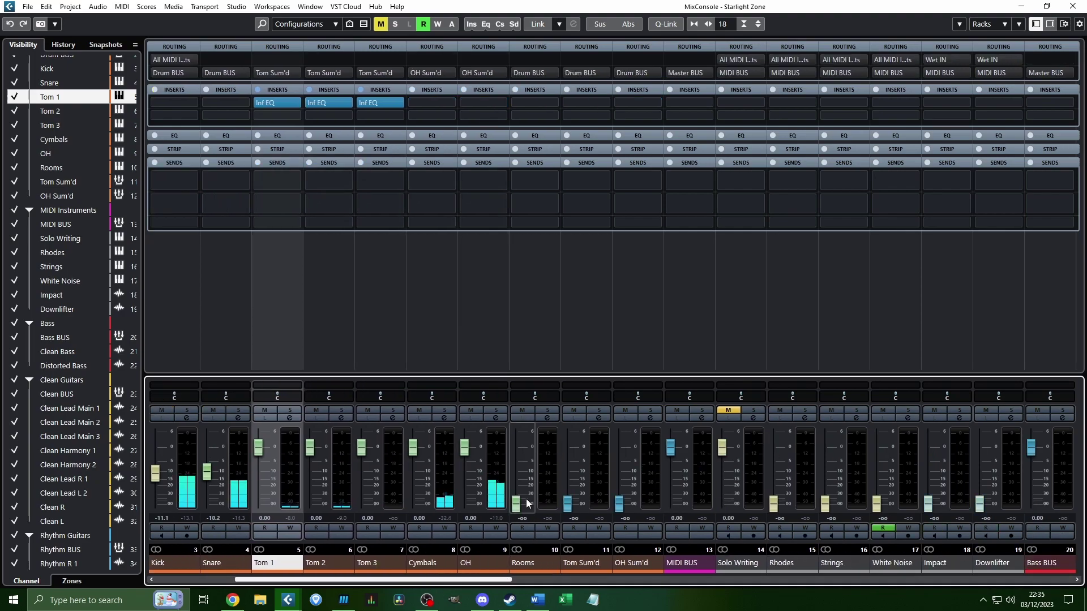
{"action": "left_click_drag", "start_coordinate": [576, 498], "coordinate": [579, 450]}
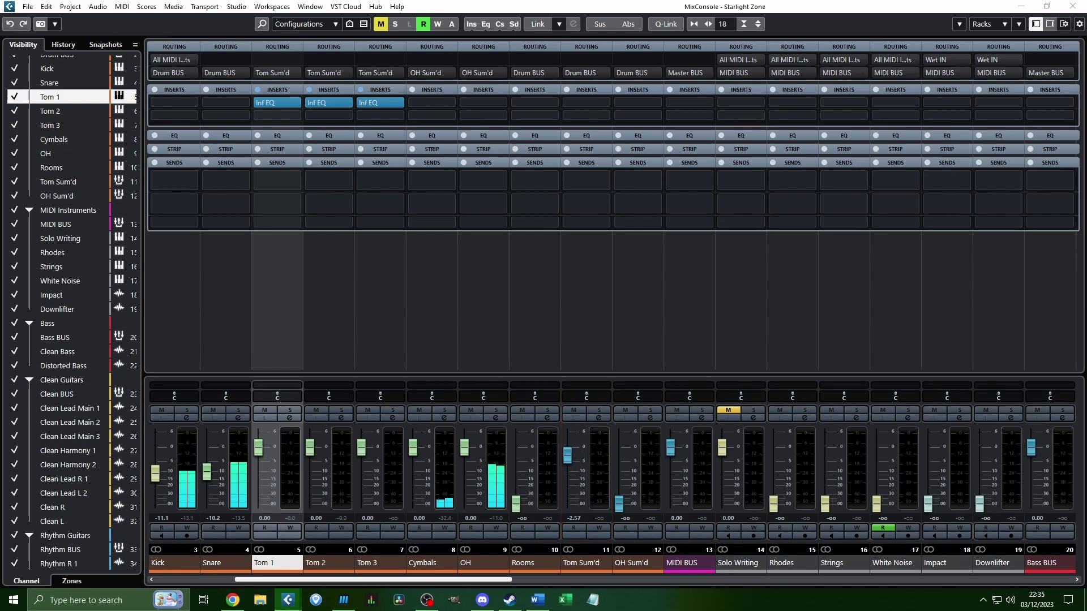
{"action": "left_click_drag", "start_coordinate": [572, 455], "coordinate": [572, 460]}
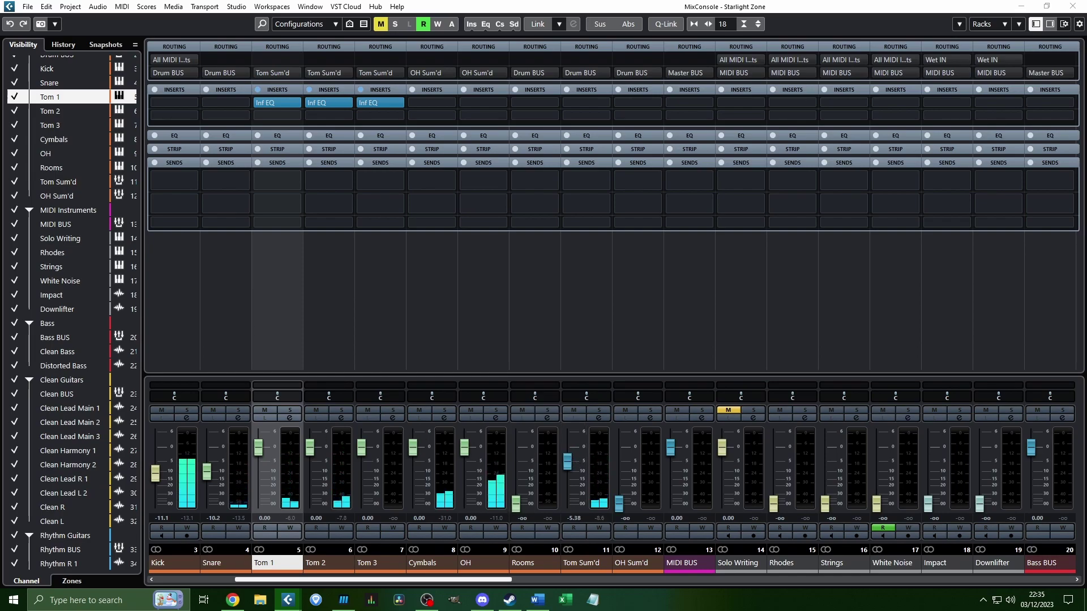
Select the Tom 1, Tom 2 and Tom 3 channels and remove the Inf EQ insert from all three
{"action": "left_click", "coordinate": [357, 271], "text": "shift"}
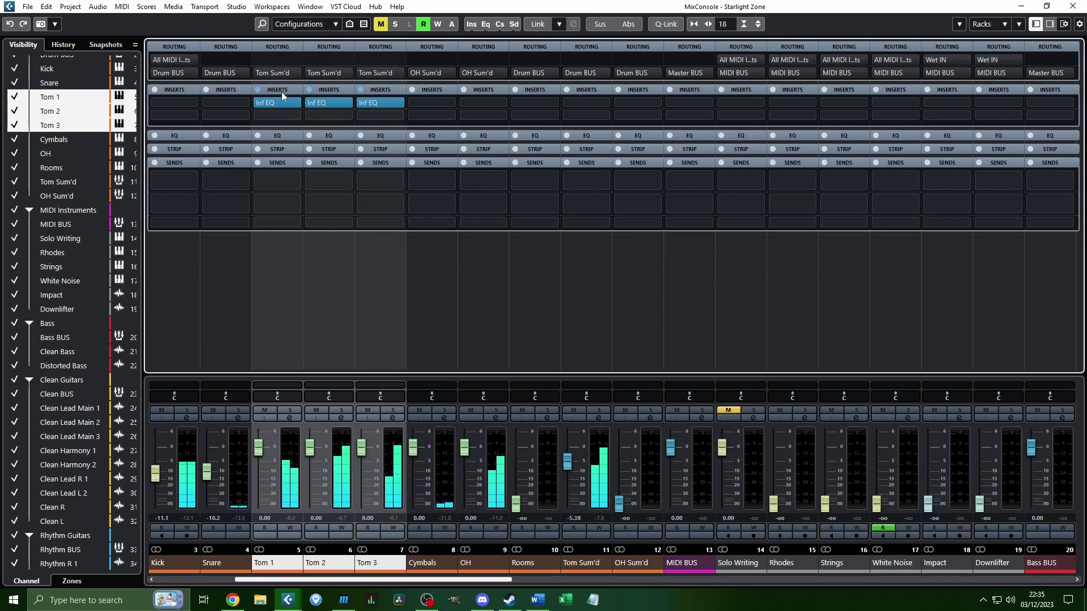
{"action": "left_click", "coordinate": [294, 103], "text": "alt+shift"}
{"action": "left_click", "coordinate": [296, 128], "text": "alt+shift"}
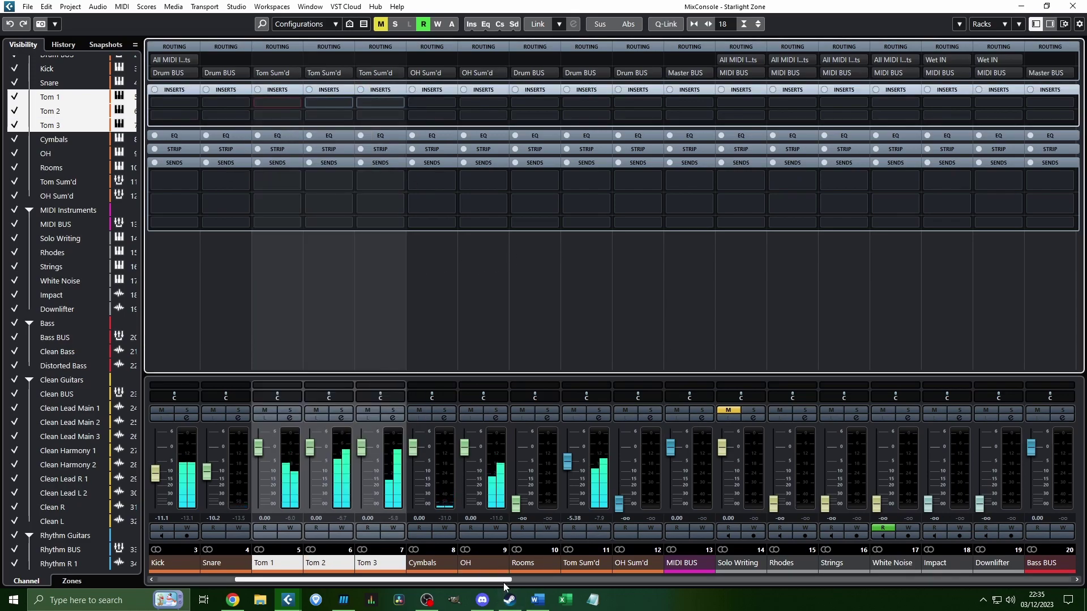
Trim Tom Sum'd to about -6.12 dB, then raise OH Sum'd to about -9.00 dB and Rooms to about -8.00 dB
{"action": "left_click_drag", "start_coordinate": [571, 455], "coordinate": [575, 456]}
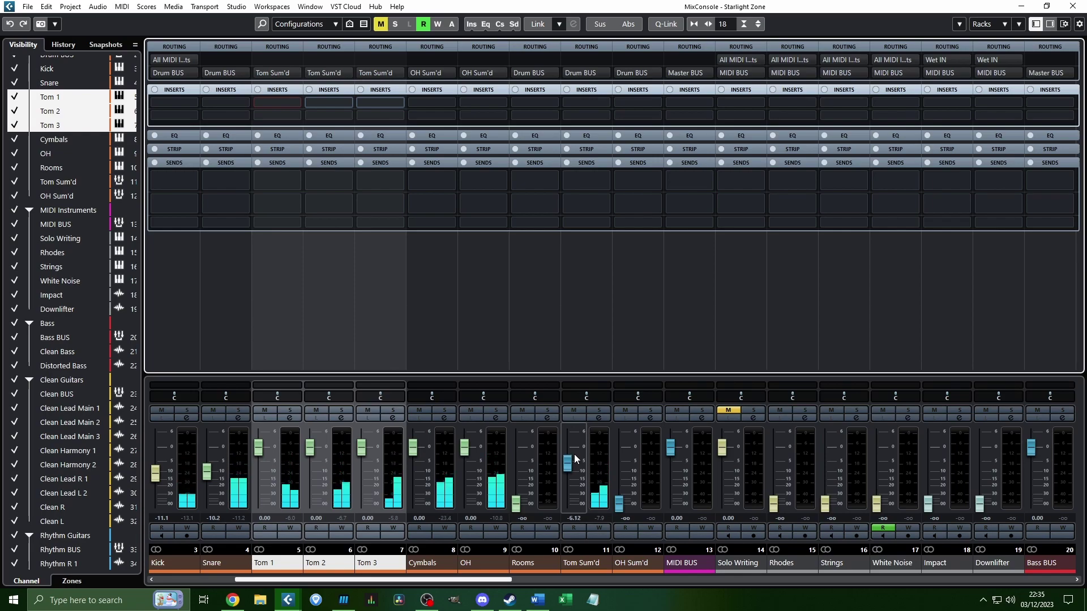
{"action": "left_click_drag", "start_coordinate": [627, 511], "coordinate": [634, 475]}
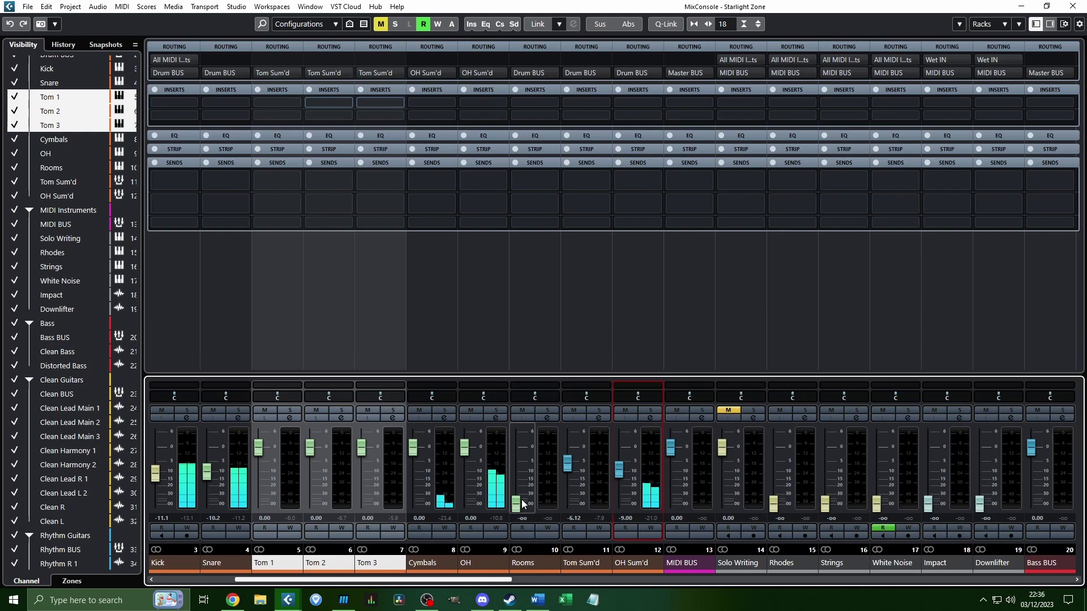
{"action": "left_click_drag", "start_coordinate": [521, 504], "coordinate": [528, 464]}
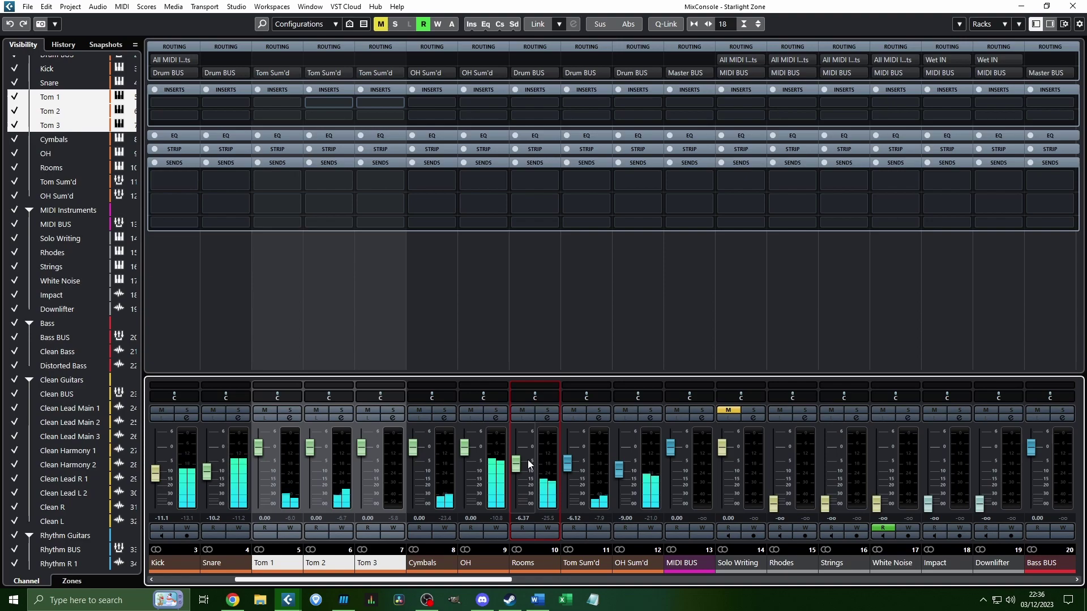
{"action": "scroll", "coordinate": [528, 464], "scroll_direction": "down", "scroll_amount": 2}
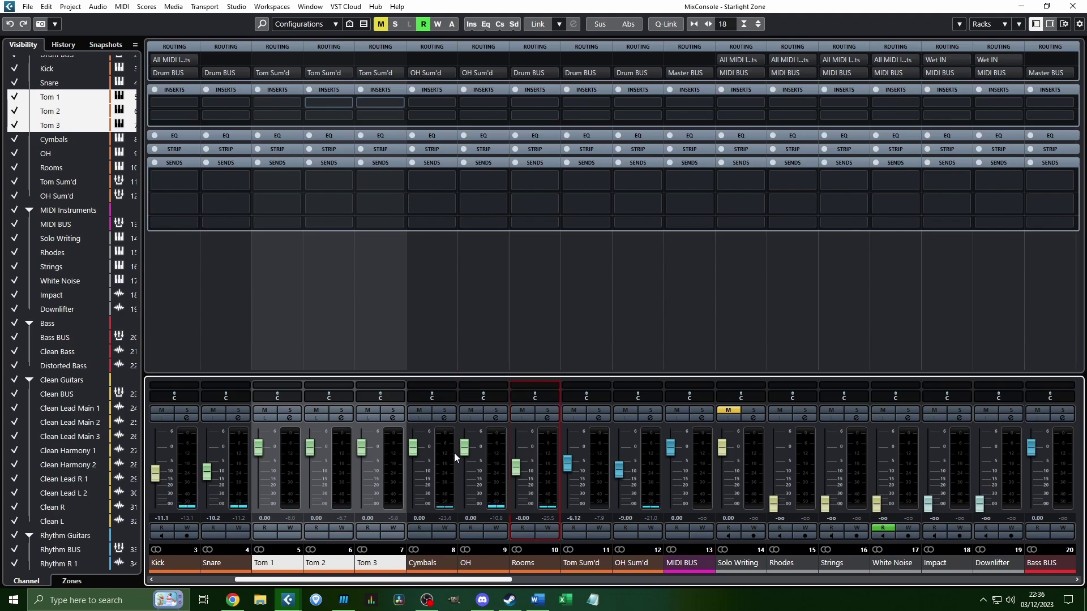
Select the Distorted Bass channel and raise the neighbouring Clean Bass fader to about -8.62 dB
{"action": "scroll", "coordinate": [451, 451], "scroll_direction": "down", "scroll_amount": 3}
{"action": "scroll", "coordinate": [451, 452], "scroll_direction": "up", "scroll_amount": 5}
{"action": "scroll", "coordinate": [450, 452], "scroll_direction": "down", "scroll_amount": 3}
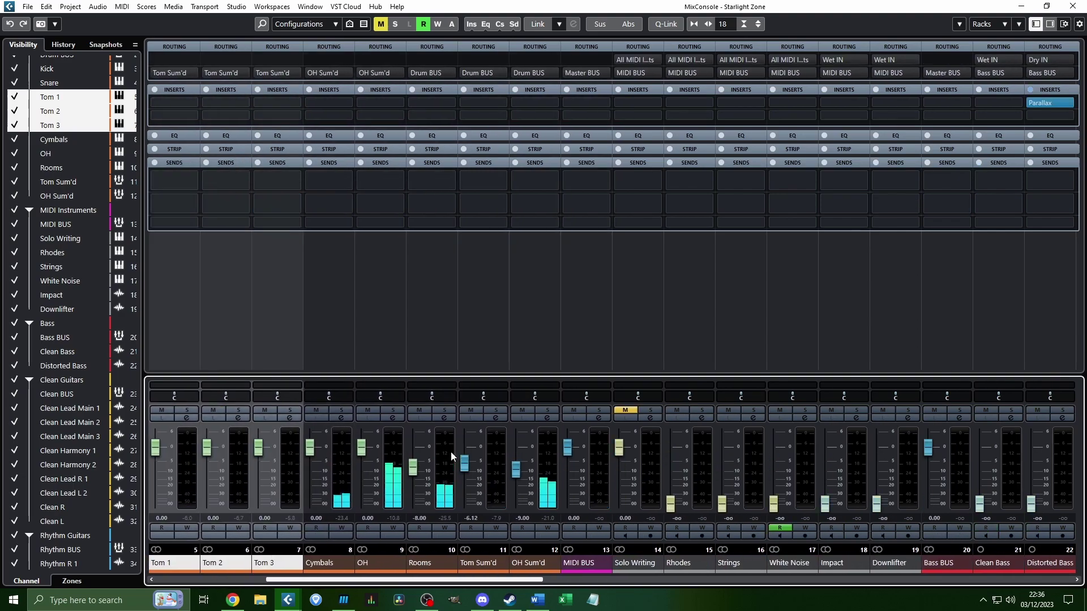
{"action": "scroll", "coordinate": [450, 451], "scroll_direction": "right", "scroll_amount": 4}
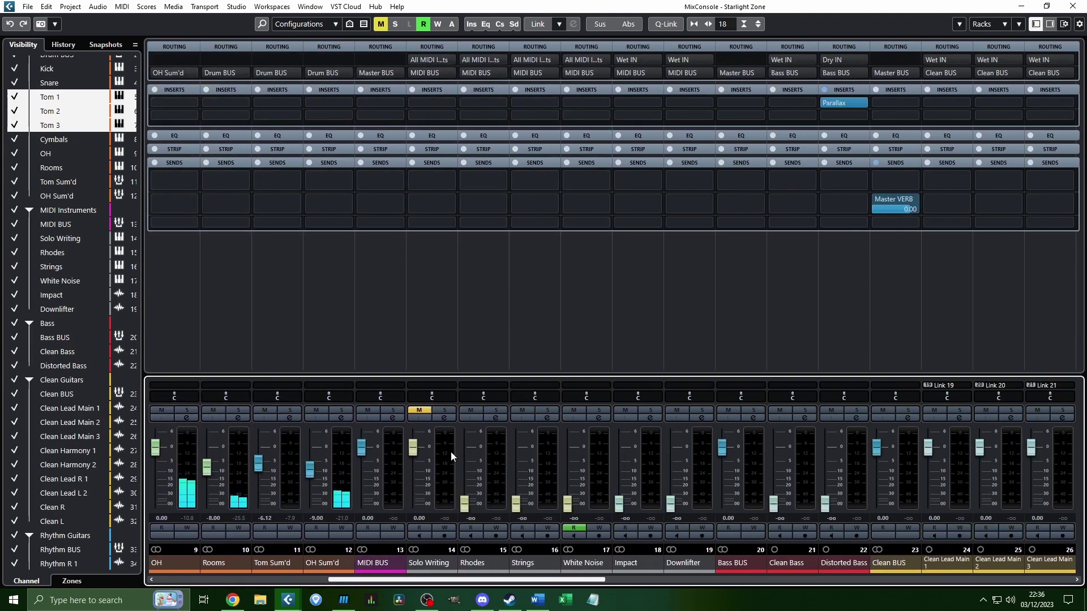
{"action": "scroll", "coordinate": [451, 452], "scroll_direction": "left", "scroll_amount": 4}
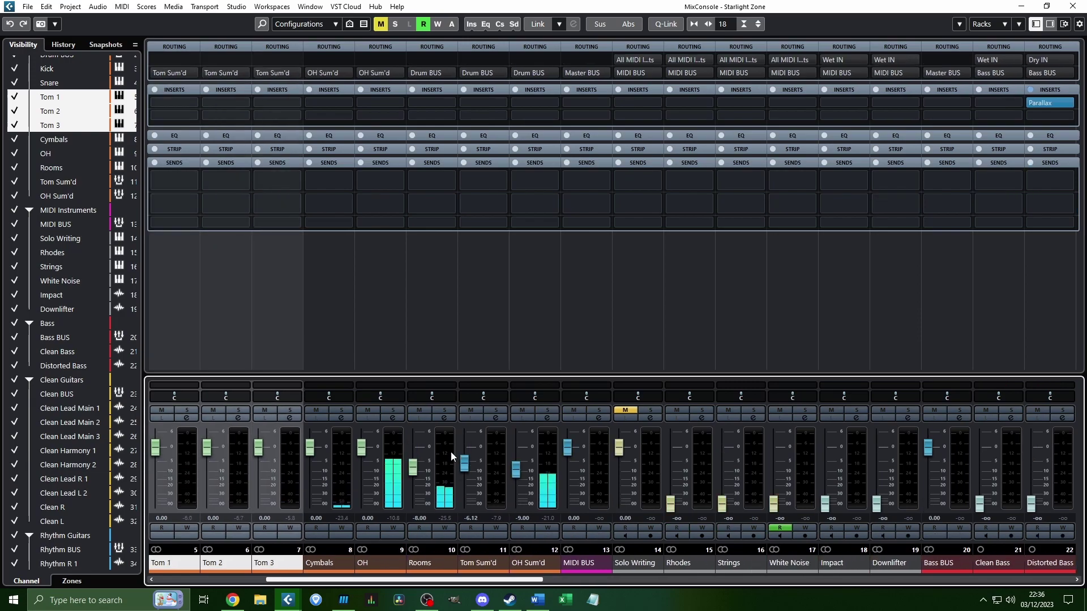
{"action": "scroll", "coordinate": [451, 451], "scroll_direction": "right", "scroll_amount": 5}
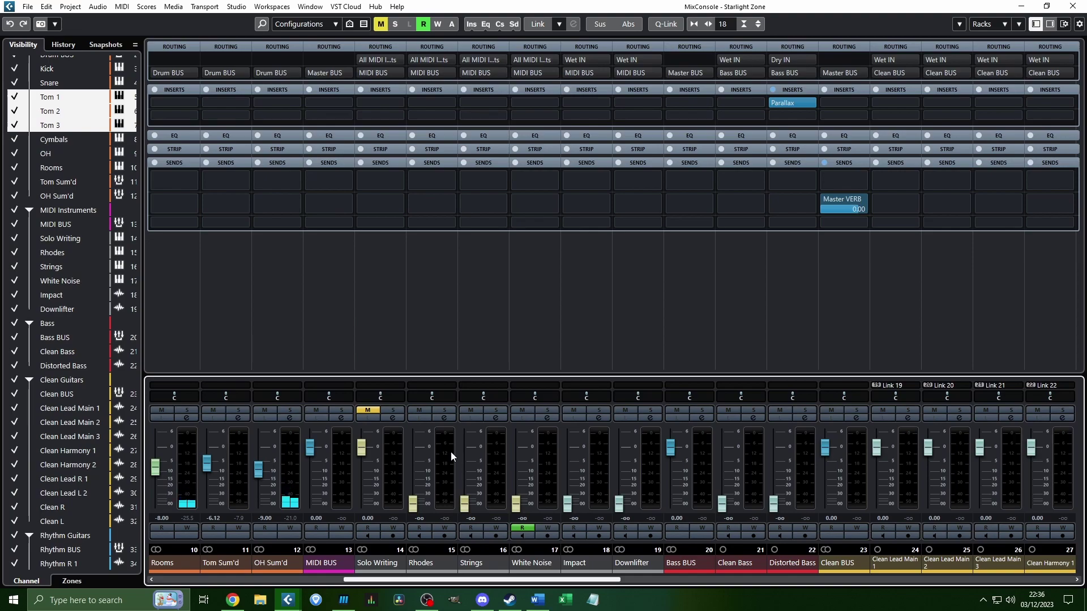
{"action": "scroll", "coordinate": [451, 452], "scroll_direction": "right", "scroll_amount": 2}
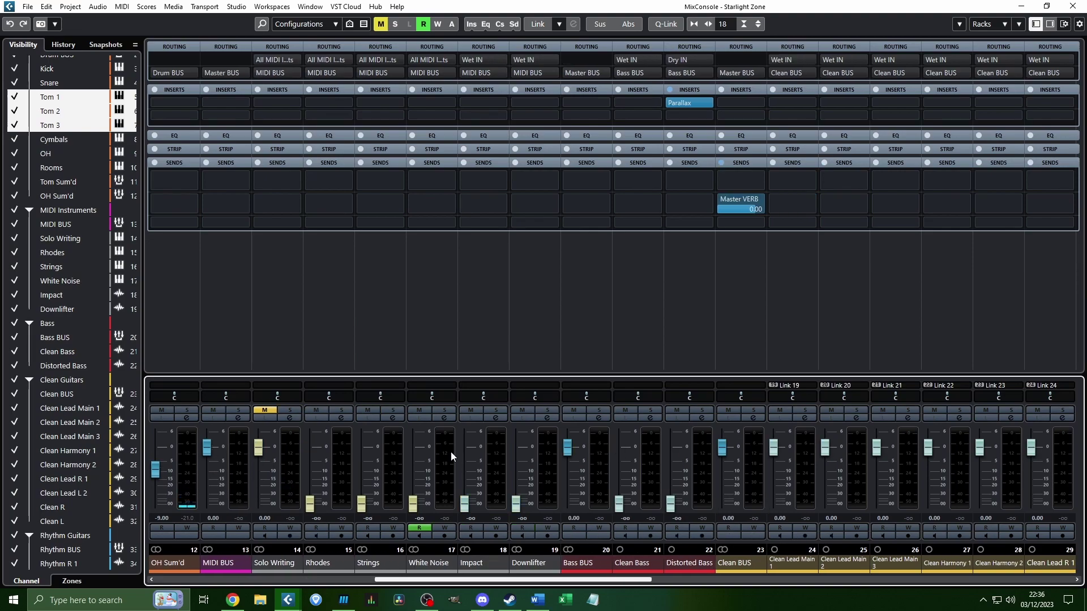
{"action": "scroll", "coordinate": [450, 451], "scroll_direction": "right", "scroll_amount": 3}
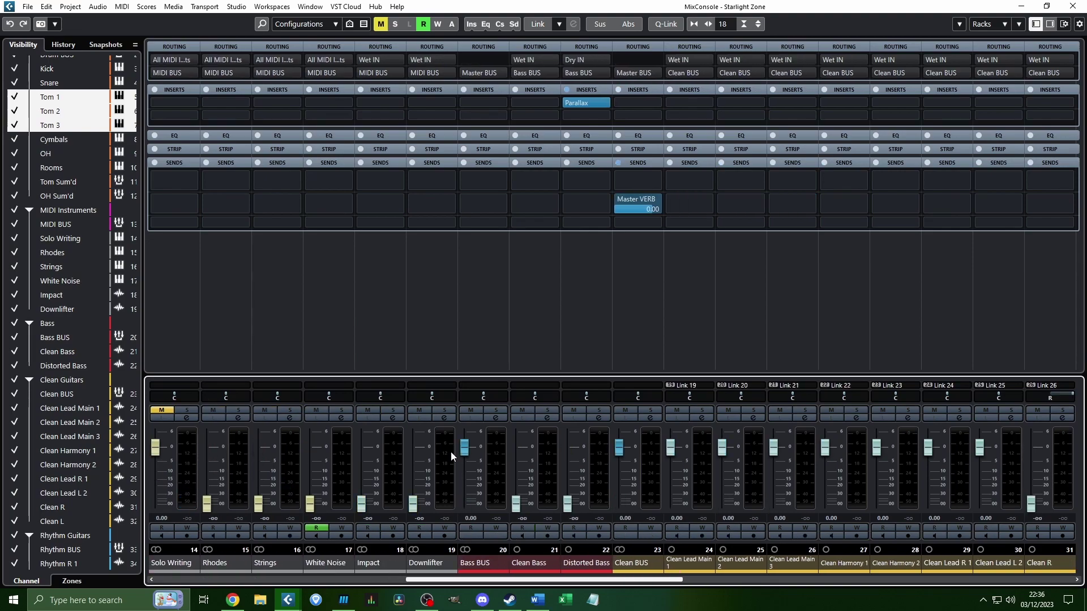
{"action": "left_click", "coordinate": [540, 465]}
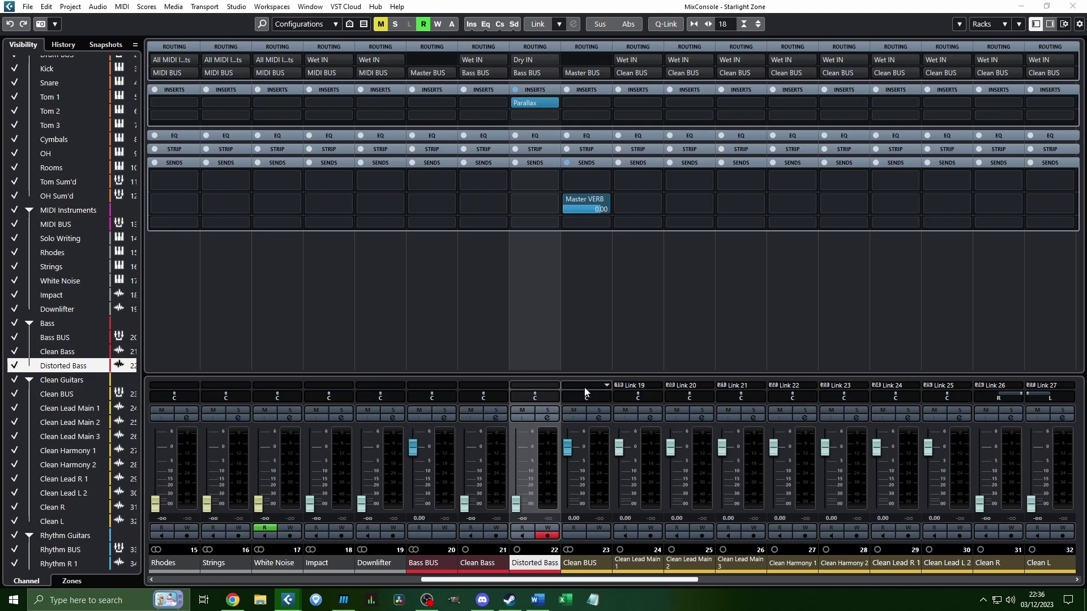
{"action": "left_click_drag", "start_coordinate": [475, 499], "coordinate": [479, 461]}
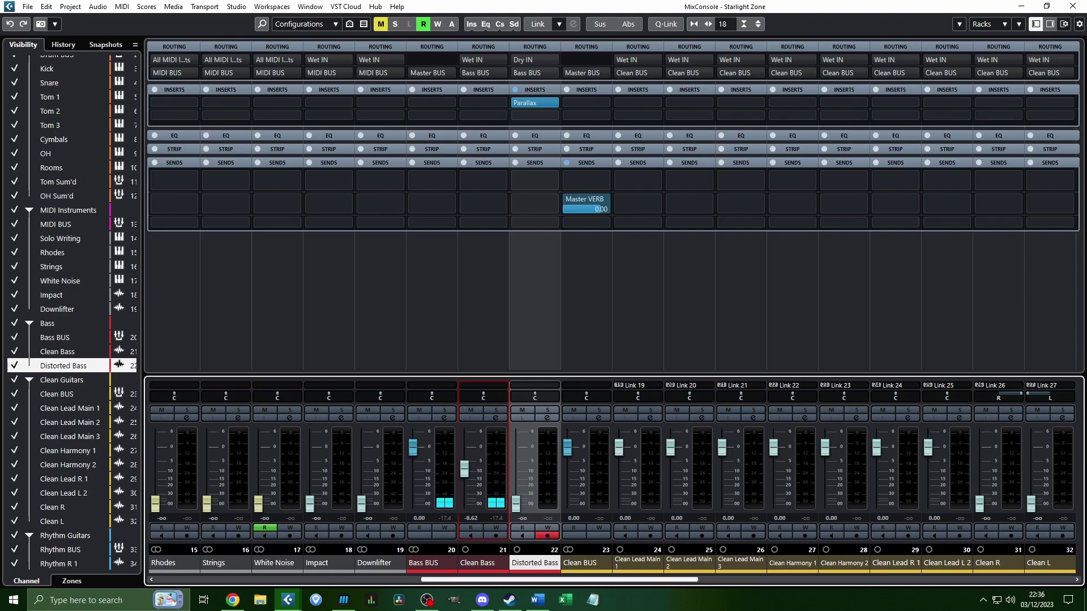
Raise the Distorted Bass fader and fine-tune its level to about -17.5 dB
{"action": "left_click_drag", "start_coordinate": [515, 503], "coordinate": [527, 477]}
{"action": "scroll", "coordinate": [527, 480], "scroll_direction": "up", "scroll_amount": 2}
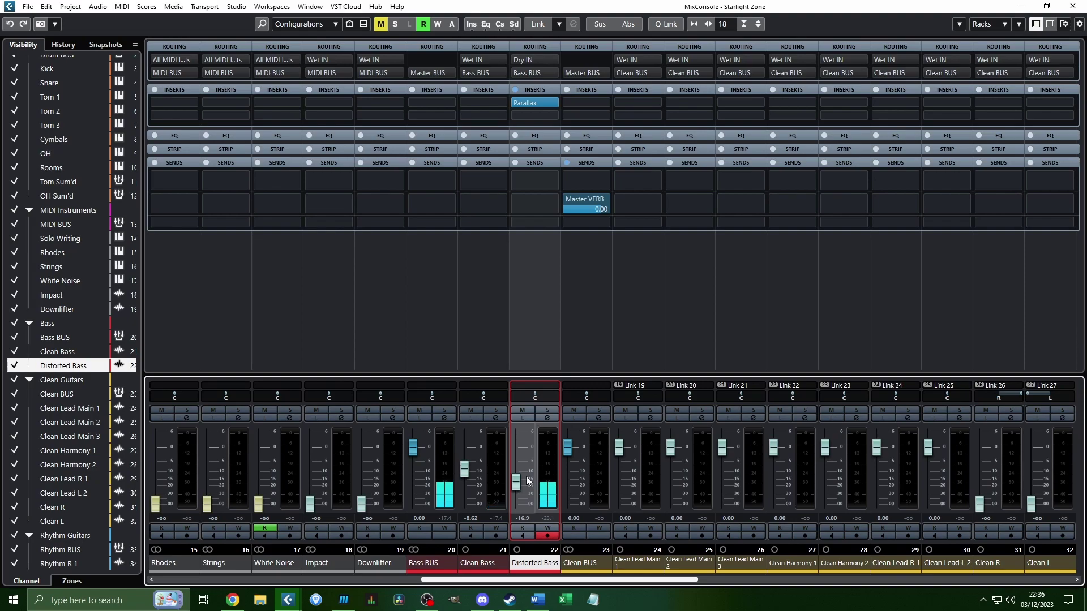
{"action": "scroll", "coordinate": [526, 481], "scroll_direction": "down", "scroll_amount": 1}
Select the Lead Main 2 guitar channel and bring its fader up to about -12.6 dB
{"action": "scroll", "coordinate": [745, 560], "scroll_direction": "right", "scroll_amount": 9}
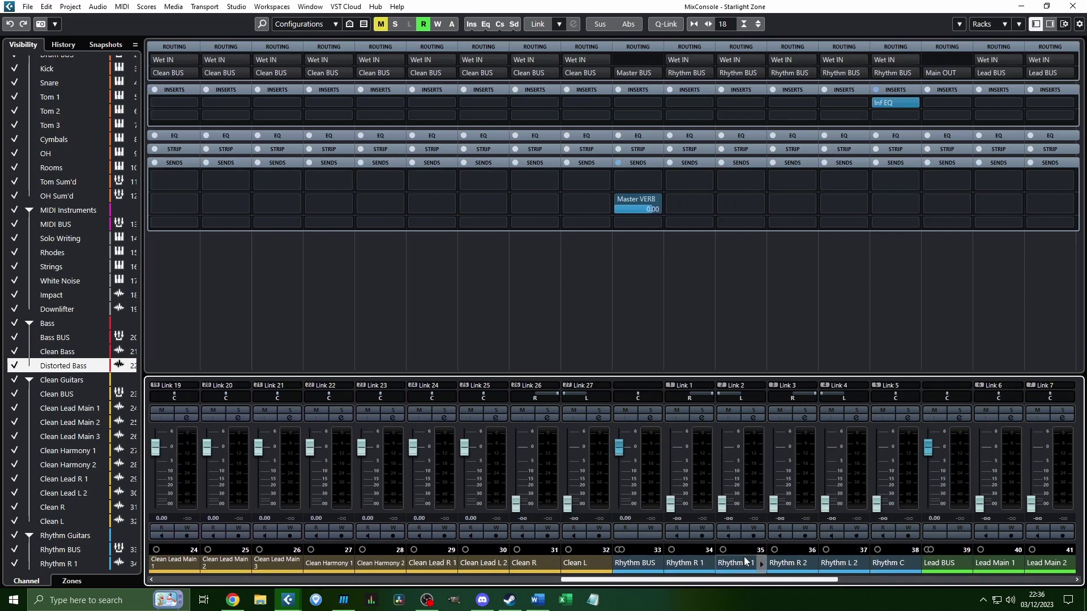
{"action": "left_click_drag", "start_coordinate": [678, 579], "coordinate": [508, 572]}
{"action": "left_click", "coordinate": [515, 571]}
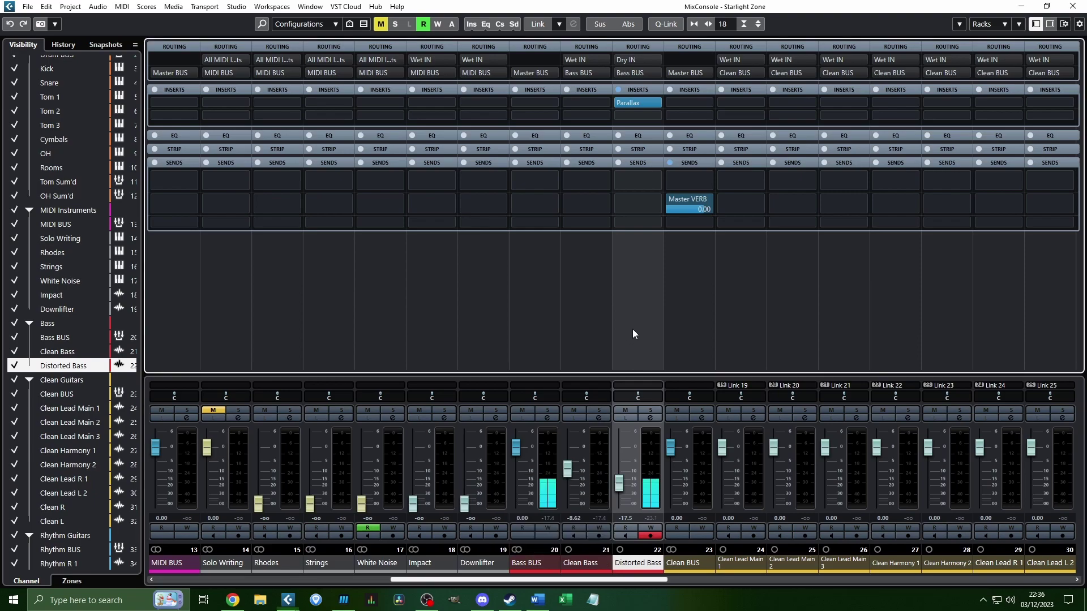
{"action": "left_click_drag", "start_coordinate": [654, 584], "coordinate": [951, 575]}
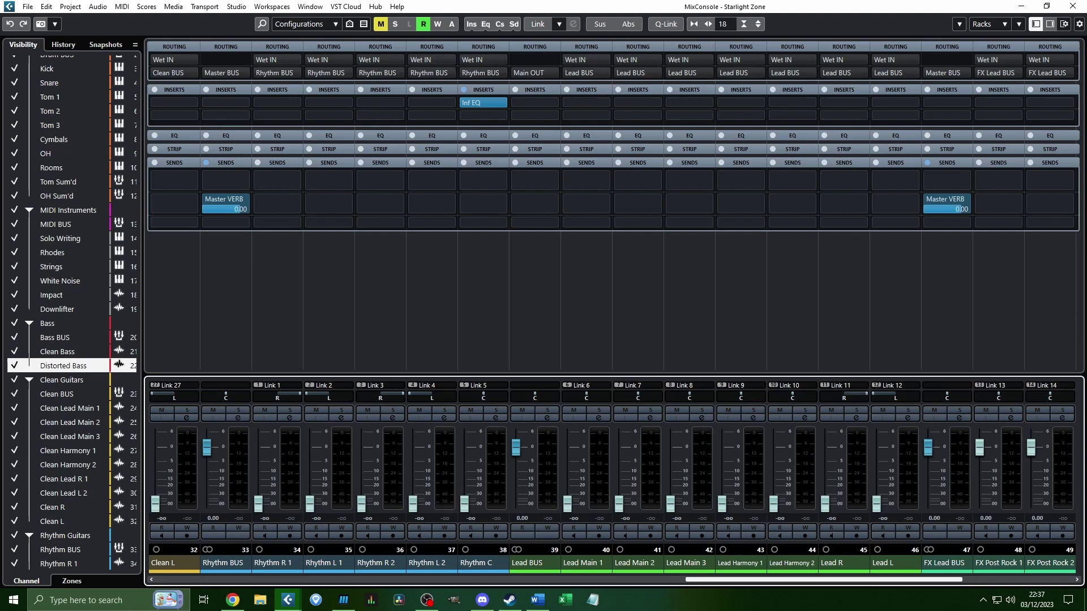
{"action": "left_click", "coordinate": [634, 330]}
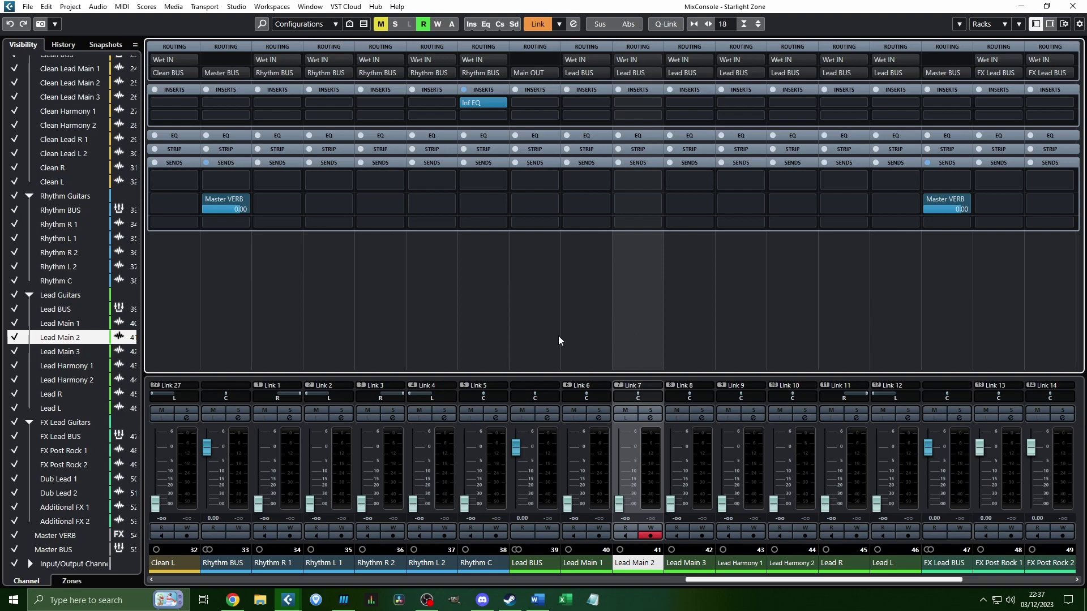
{"action": "left_click_drag", "start_coordinate": [619, 501], "coordinate": [624, 471]}
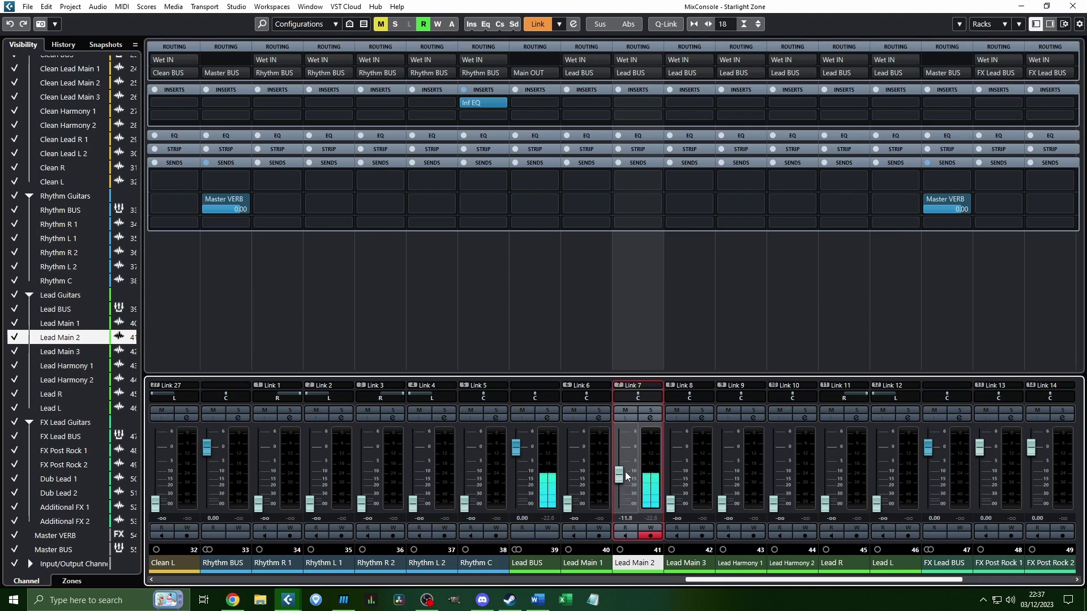
{"action": "scroll", "coordinate": [624, 472], "scroll_direction": "down", "scroll_amount": 1}
Raise the Lead Main 1 fader and fine-tune its level to about -14.4 dB
{"action": "left_click_drag", "start_coordinate": [568, 502], "coordinate": [580, 487]}
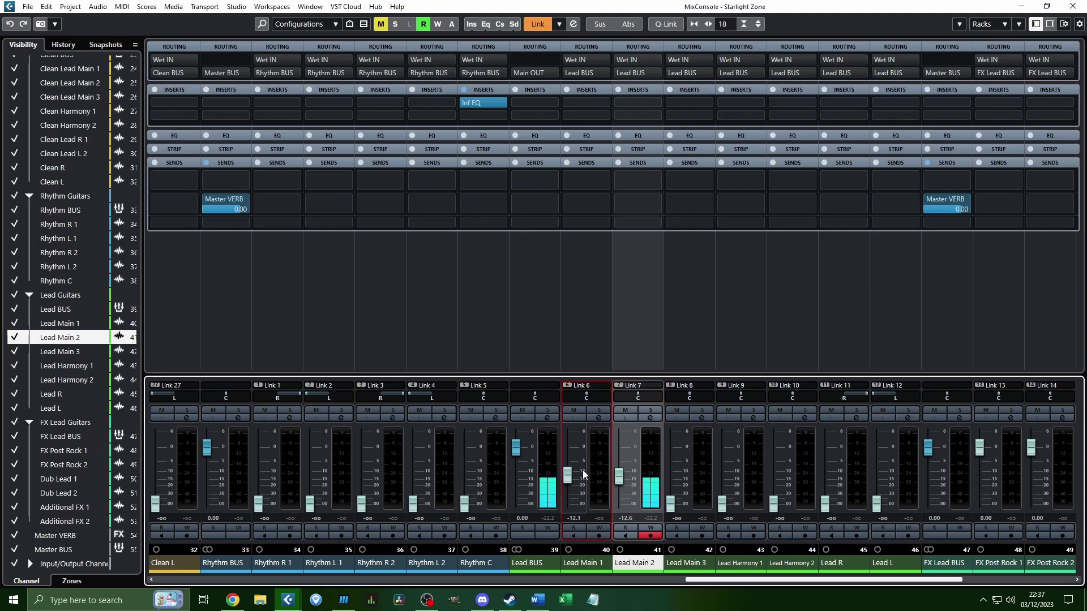
{"action": "scroll", "coordinate": [574, 471], "scroll_direction": "up", "scroll_amount": 1}
{"action": "scroll", "coordinate": [575, 475], "scroll_direction": "down", "scroll_amount": 1}
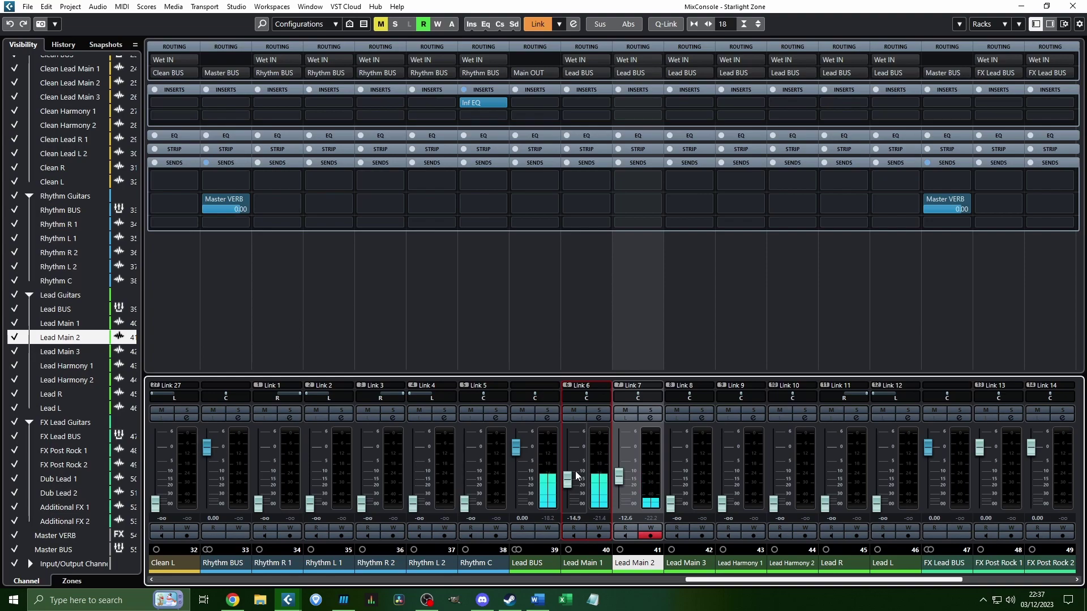
Select Lead R and Lead L and raise their faders to about -18.2 dB for Lead R and -22.3 dB for Lead L
{"action": "left_click_drag", "start_coordinate": [746, 579], "coordinate": [777, 579]}
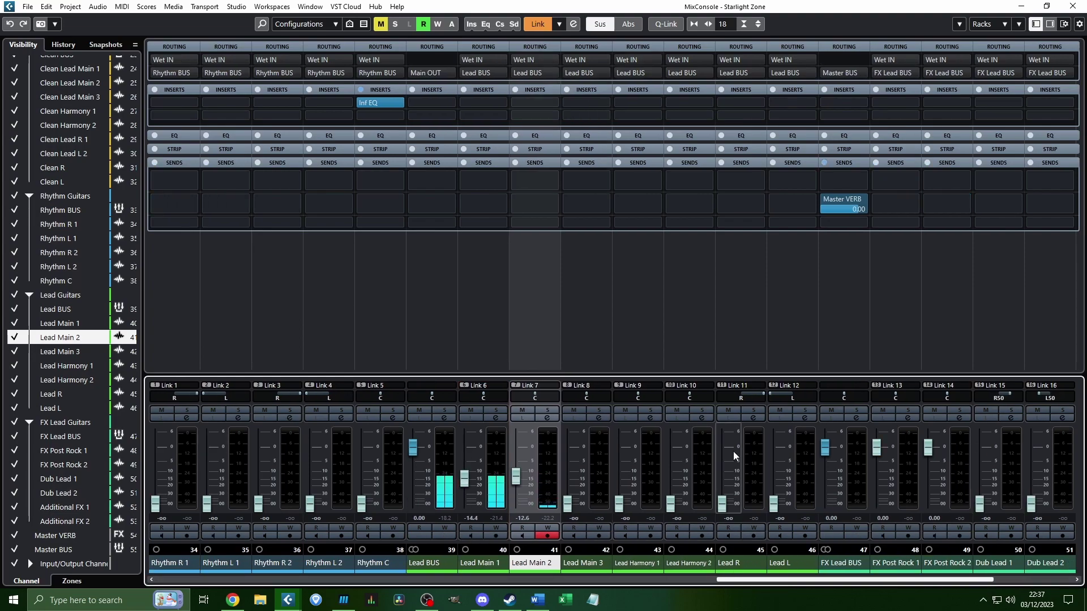
{"action": "left_click", "coordinate": [748, 317]}
{"action": "left_click", "coordinate": [779, 309], "text": "shift"}
{"action": "left_click_drag", "start_coordinate": [729, 491], "coordinate": [729, 480]}
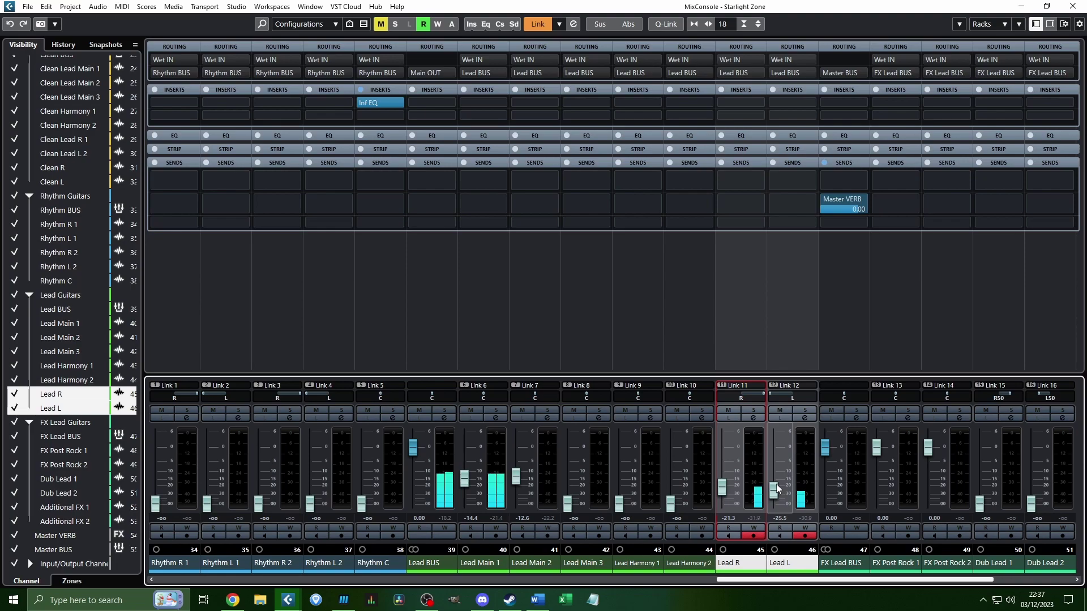
{"action": "key", "text": "shift+alt"}
{"action": "left_click_drag", "start_coordinate": [728, 484], "coordinate": [729, 481]}
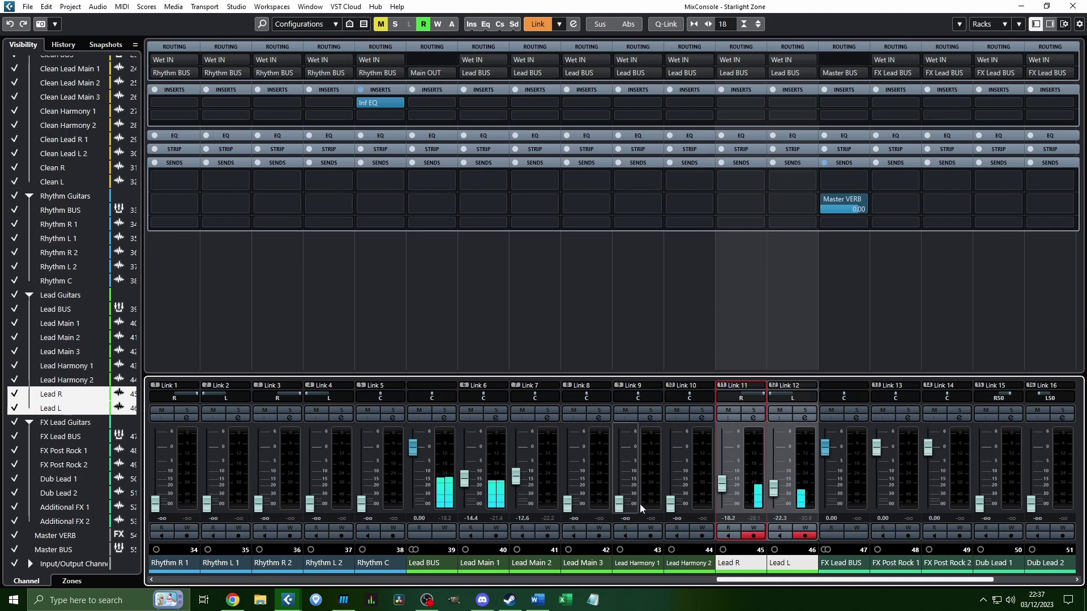
Raise the Lead Harmony 1 fader to about -17.4 dB and solo the Lead Main 1 channel
{"action": "left_click_drag", "start_coordinate": [629, 504], "coordinate": [631, 490]}
{"action": "scroll", "coordinate": [629, 490], "scroll_direction": "up", "scroll_amount": 1}
{"action": "scroll", "coordinate": [629, 490], "scroll_direction": "up", "scroll_amount": 3}
{"action": "scroll", "coordinate": [630, 490], "scroll_direction": "up", "scroll_amount": 3}
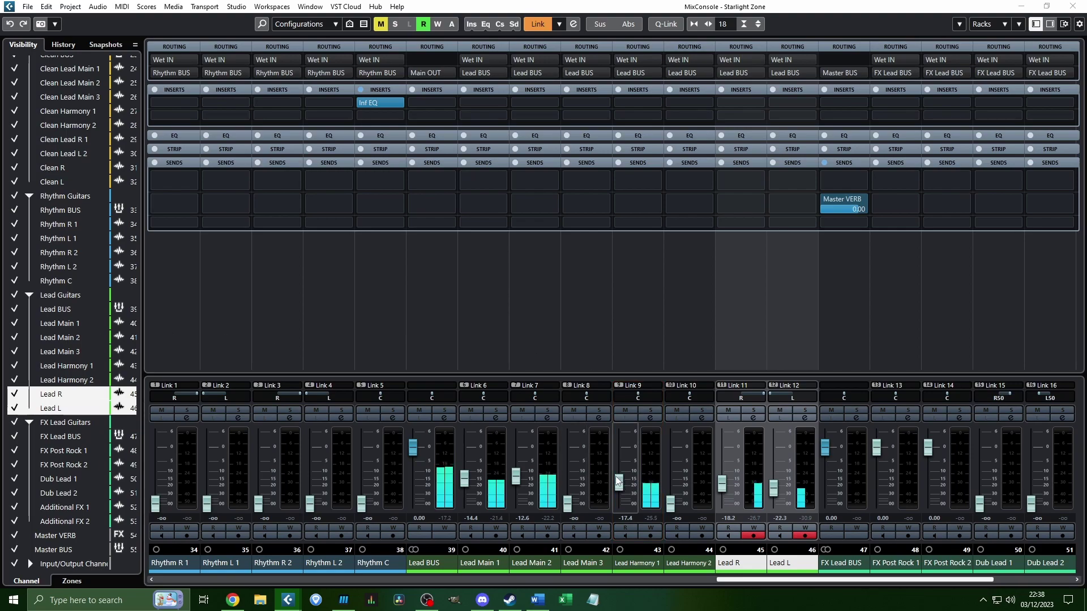
{"action": "left_click", "coordinate": [646, 410]}
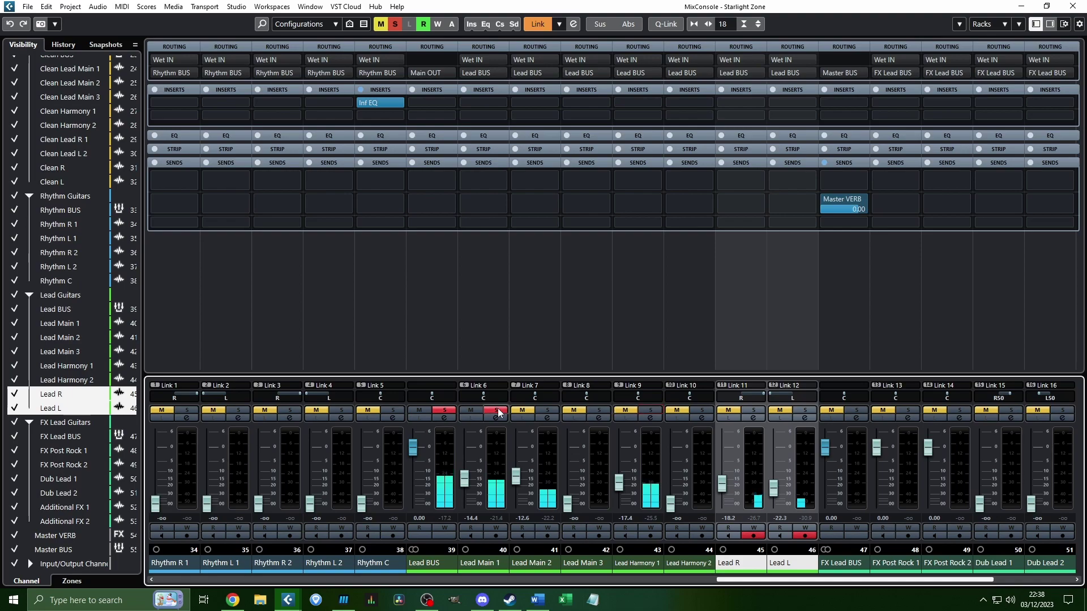
Solo Lead Harmony 1 alongside Lead Main 1, then clear the solos and fine-tune the Lead Harmony 1 fader to about -22.8 dB
{"action": "left_click", "coordinate": [650, 410]}
{"action": "scroll", "coordinate": [617, 464], "scroll_direction": "down", "scroll_amount": 6}
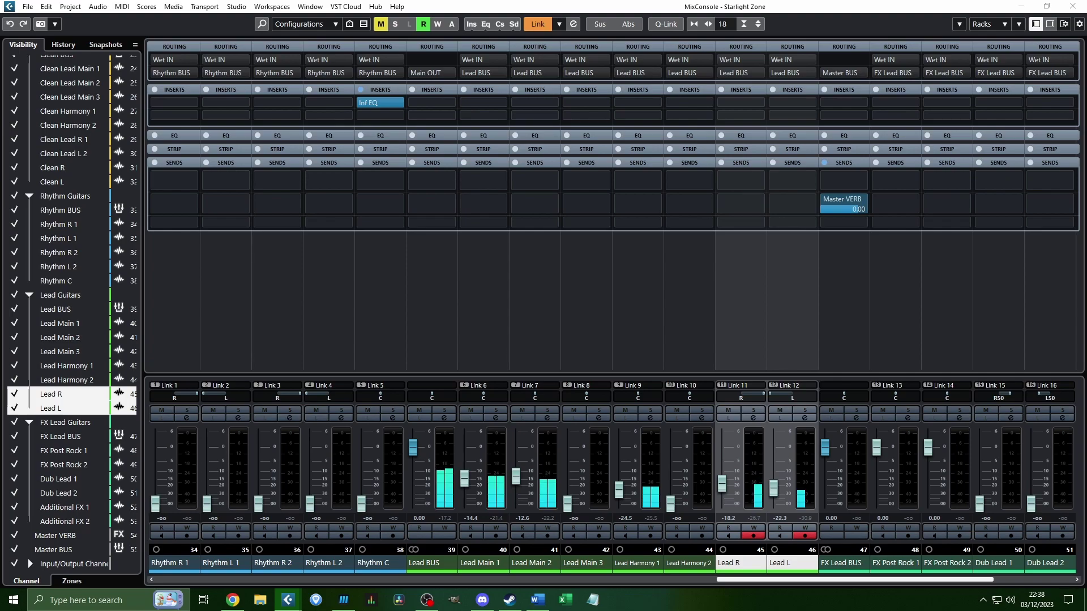
{"action": "left_click", "coordinate": [657, 303]}
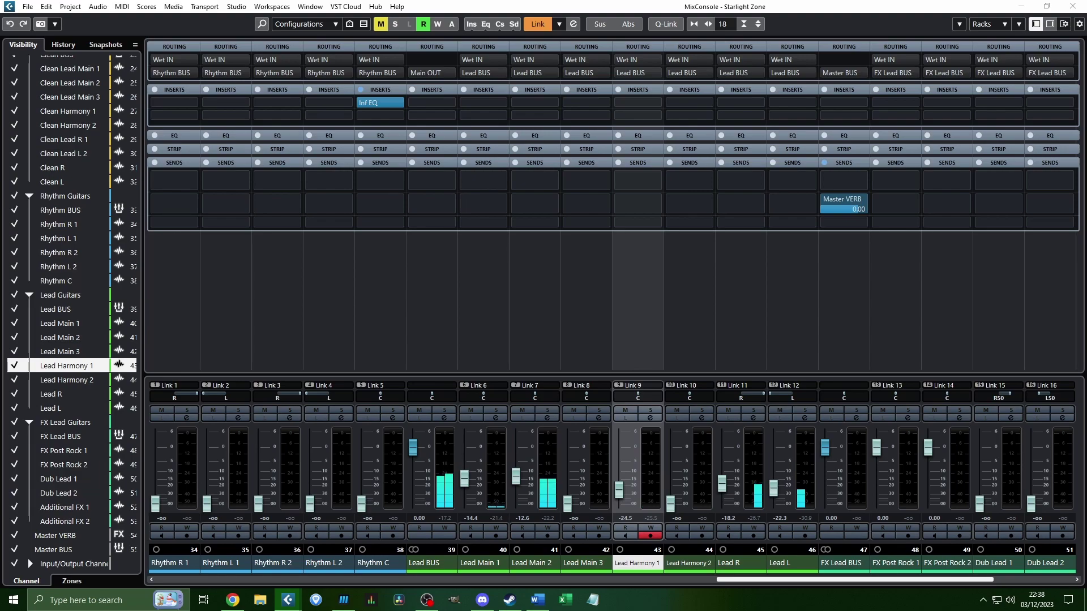
{"action": "scroll", "coordinate": [633, 486], "scroll_direction": "up", "scroll_amount": 2}
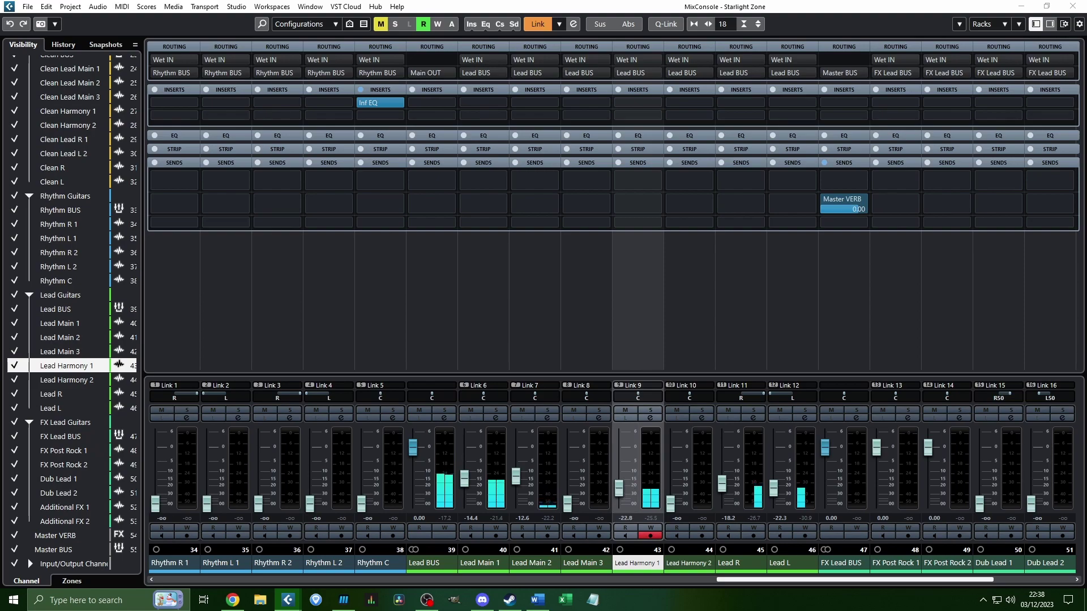
Raise the Lead Harmony 2 fader to about -23.2 dB and the Lead Main 3 fader to about -16.9 dB
{"action": "left_click_drag", "start_coordinate": [674, 503], "coordinate": [678, 490]}
{"action": "scroll", "coordinate": [679, 494], "scroll_direction": "up", "scroll_amount": 3}
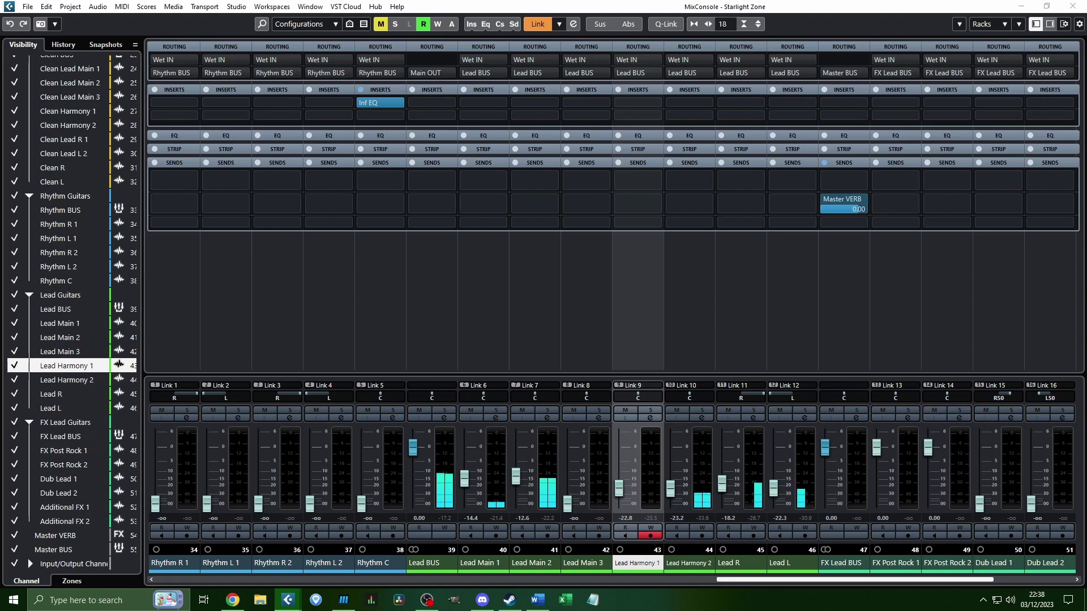
{"action": "left_click_drag", "start_coordinate": [575, 501], "coordinate": [577, 482]}
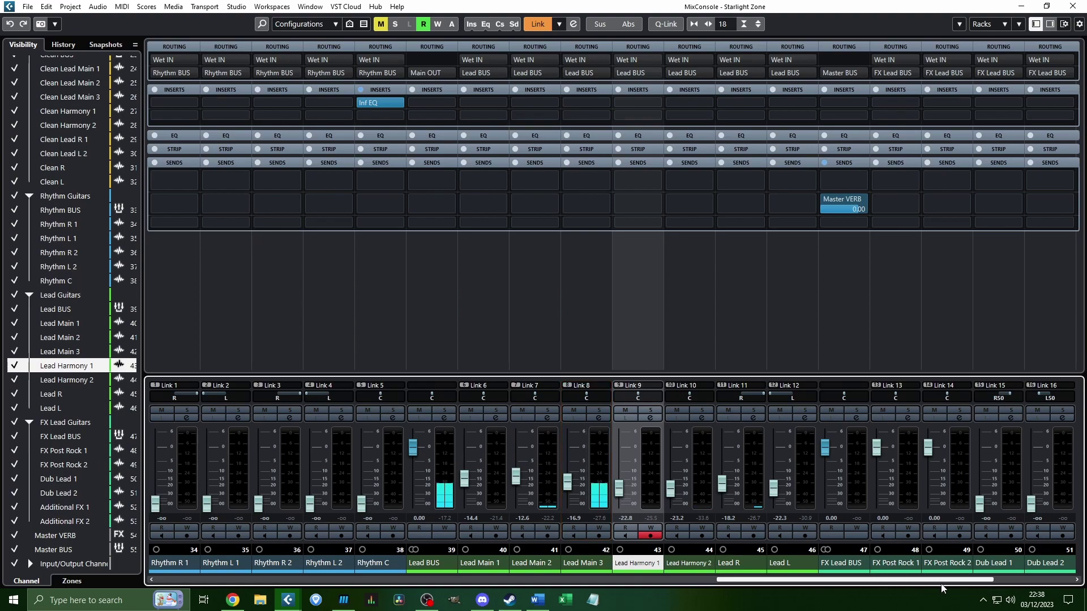
{"action": "scroll", "coordinate": [939, 589], "scroll_direction": "right", "scroll_amount": 4}
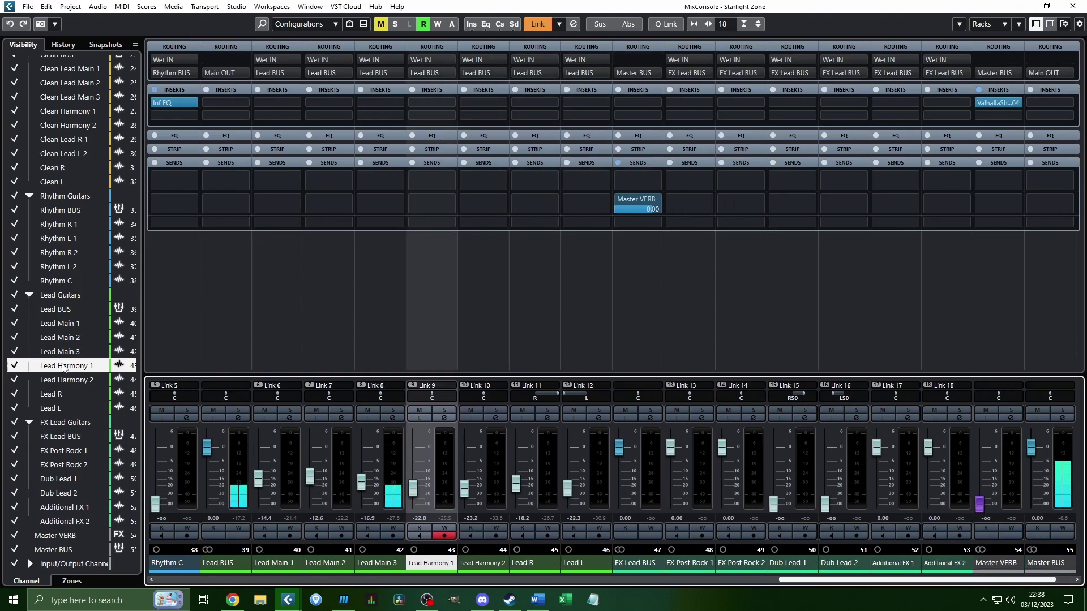
{"action": "scroll", "coordinate": [718, 566], "scroll_direction": "left", "scroll_amount": 8}
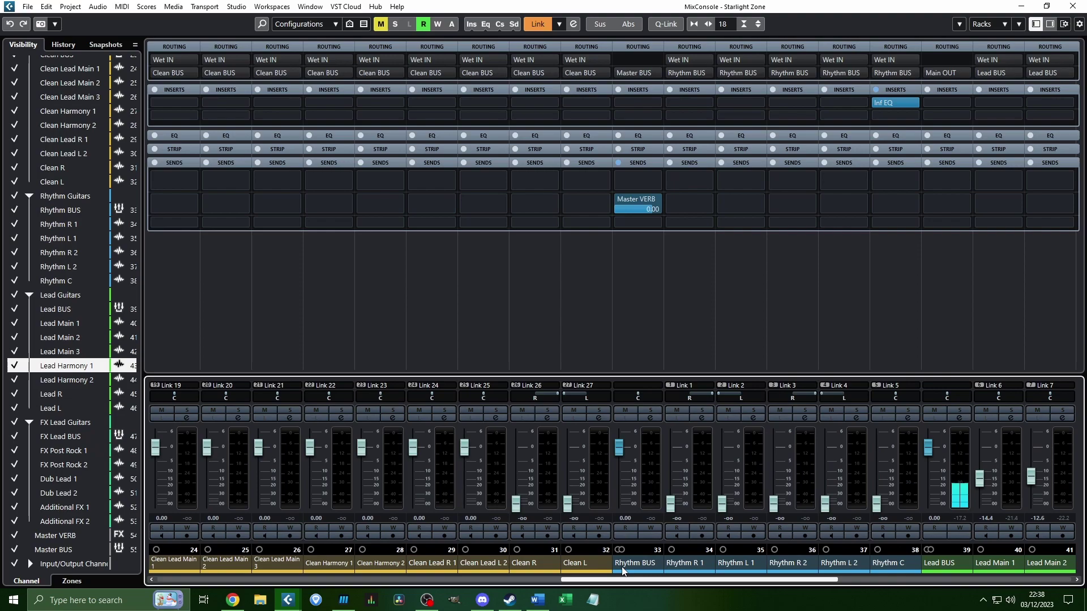
{"action": "scroll", "coordinate": [719, 566], "scroll_direction": "right", "scroll_amount": 1}
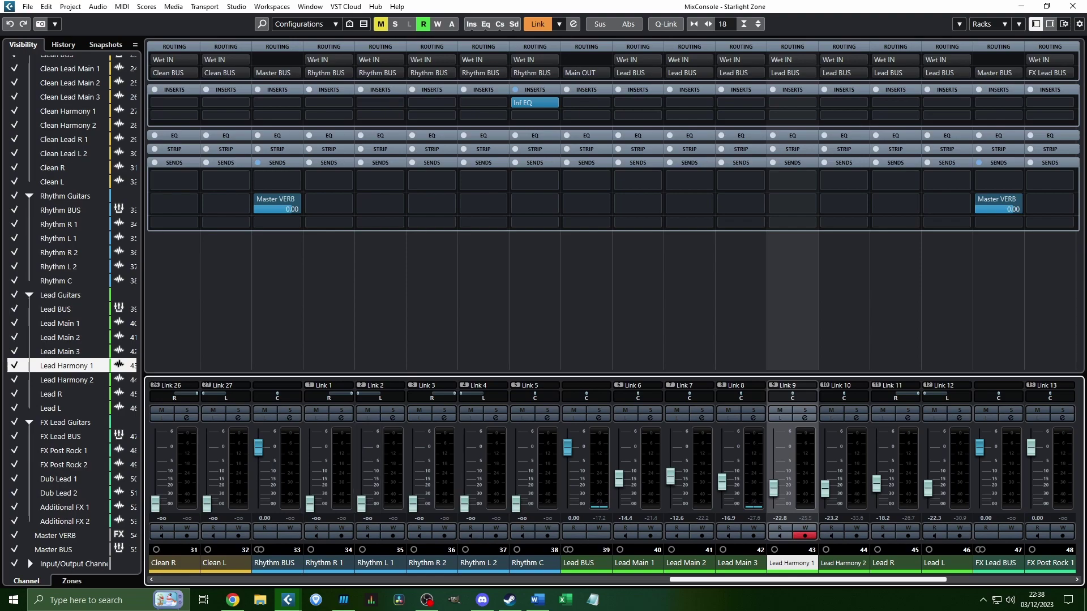
{"action": "left_click_drag", "start_coordinate": [933, 579], "coordinate": [800, 553]}
{"action": "left_click", "coordinate": [638, 334]}
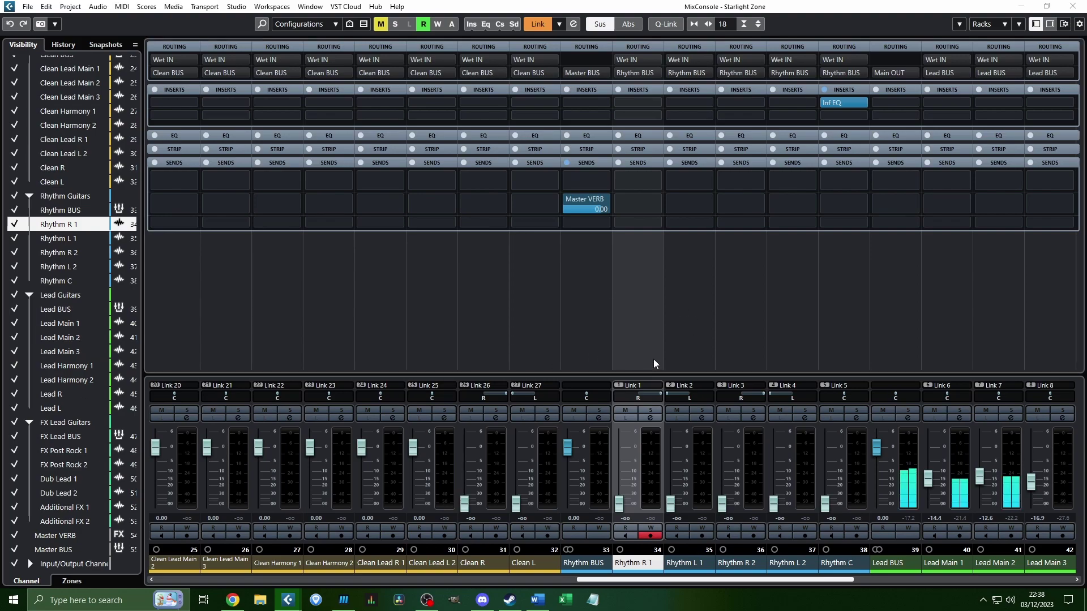
{"action": "left_click", "coordinate": [672, 341], "text": "ctrl"}
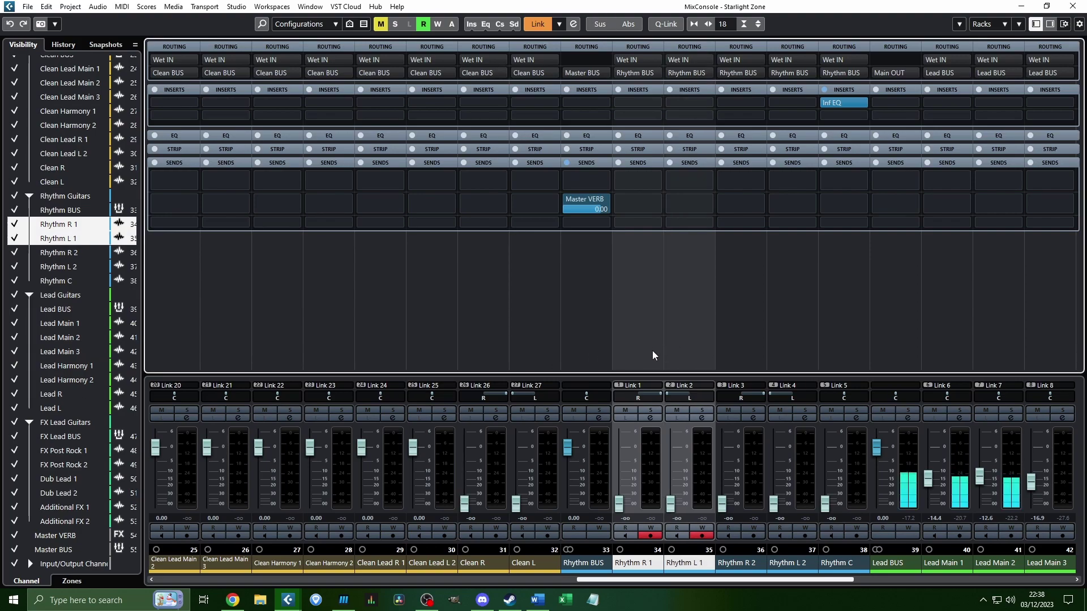
{"action": "left_click", "coordinate": [476, 302]}
{"action": "left_click", "coordinate": [535, 294], "text": "ctrl"}
{"action": "left_click_drag", "start_coordinate": [519, 499], "coordinate": [529, 532]}
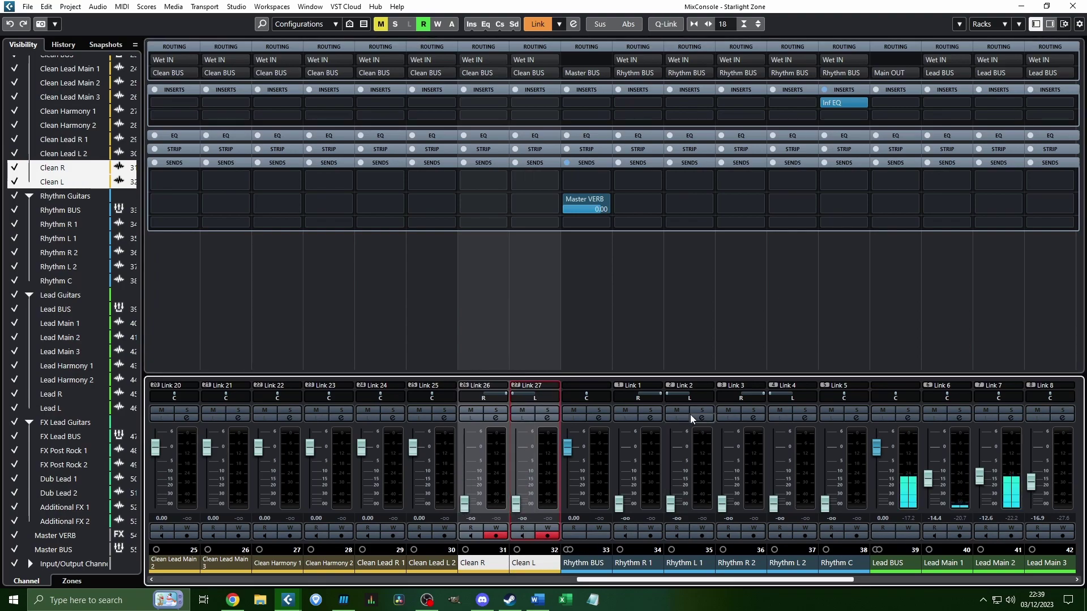
Select the Rhythm R 1 and Rhythm L 1 channels and raise both faders together to about -18.7 dB
{"action": "left_click", "coordinate": [679, 328]}
{"action": "left_click", "coordinate": [636, 333], "text": "ctrl"}
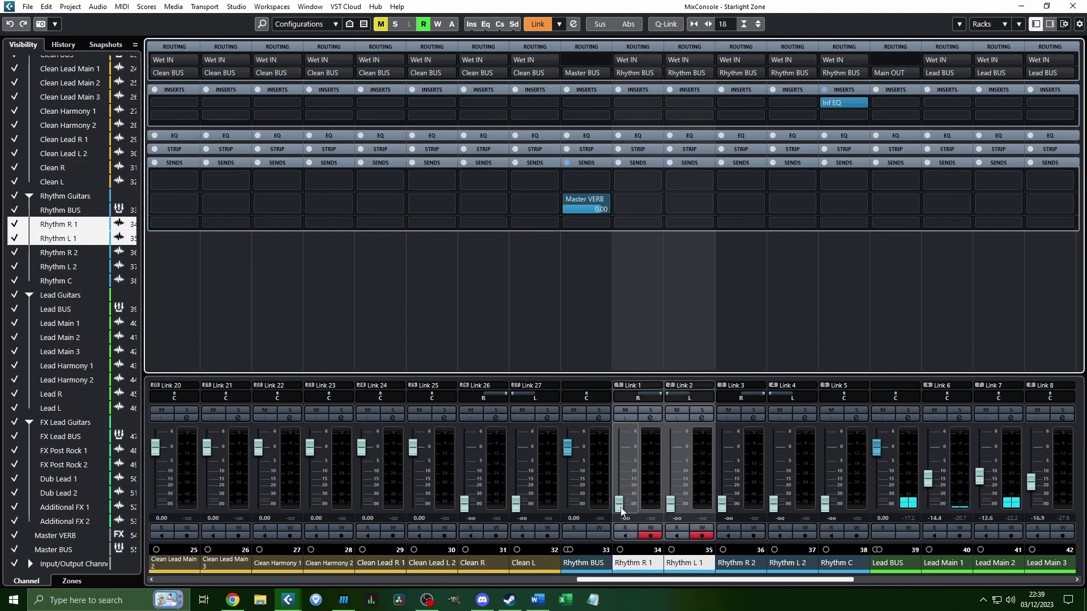
{"action": "left_click_drag", "start_coordinate": [621, 511], "coordinate": [622, 487]}
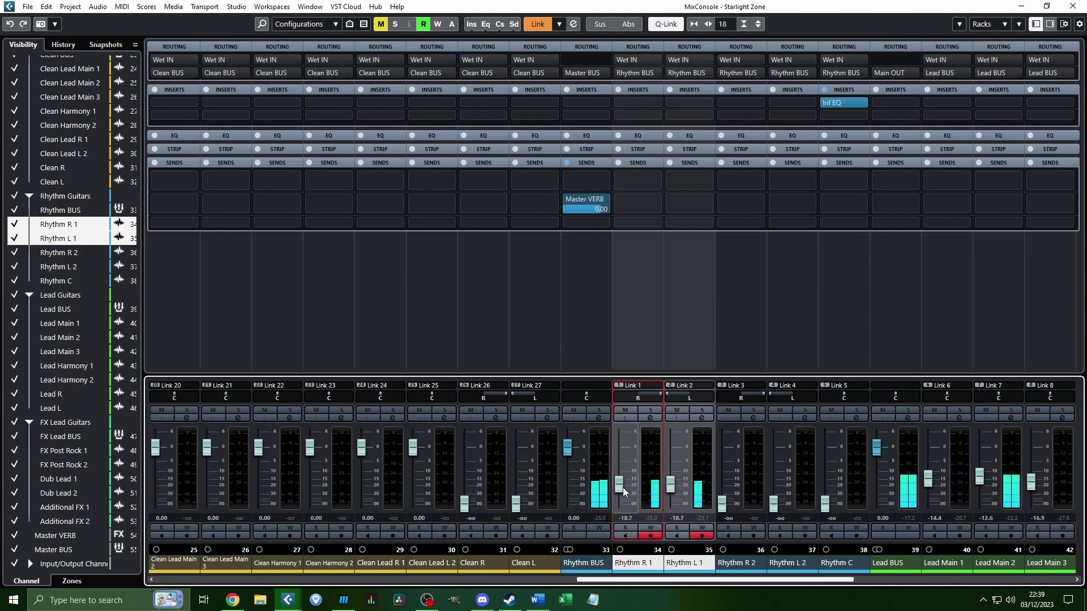
Reselect Rhythm R 1 and Rhythm L 1 and fine-tune both levels to about -17.5 dB
{"action": "left_click_drag", "start_coordinate": [837, 576], "coordinate": [917, 586]}
{"action": "left_click", "coordinate": [524, 364]}
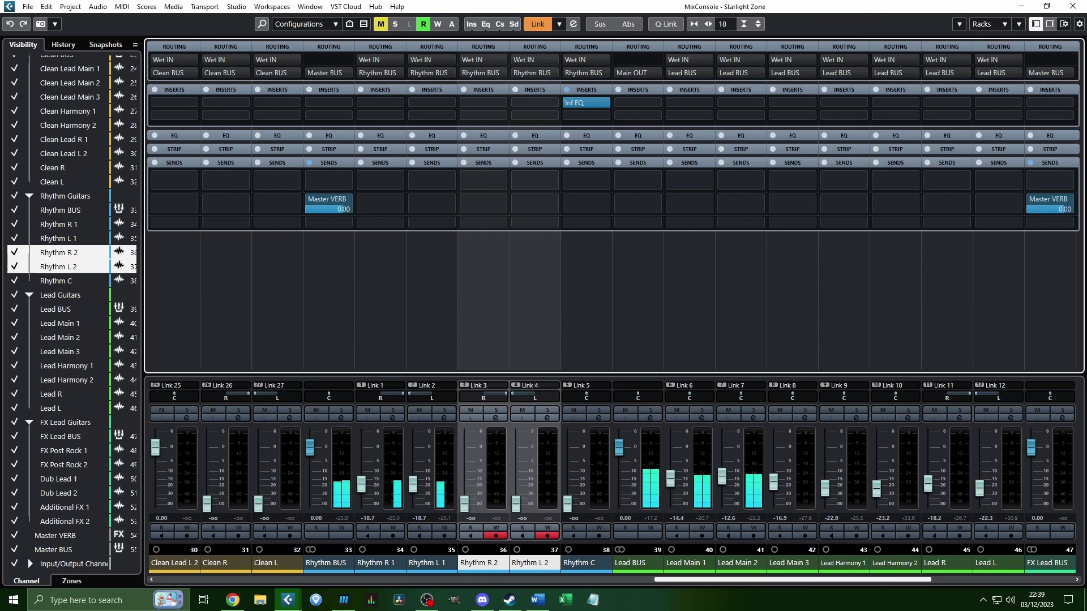
{"action": "left_click", "coordinate": [381, 335]}
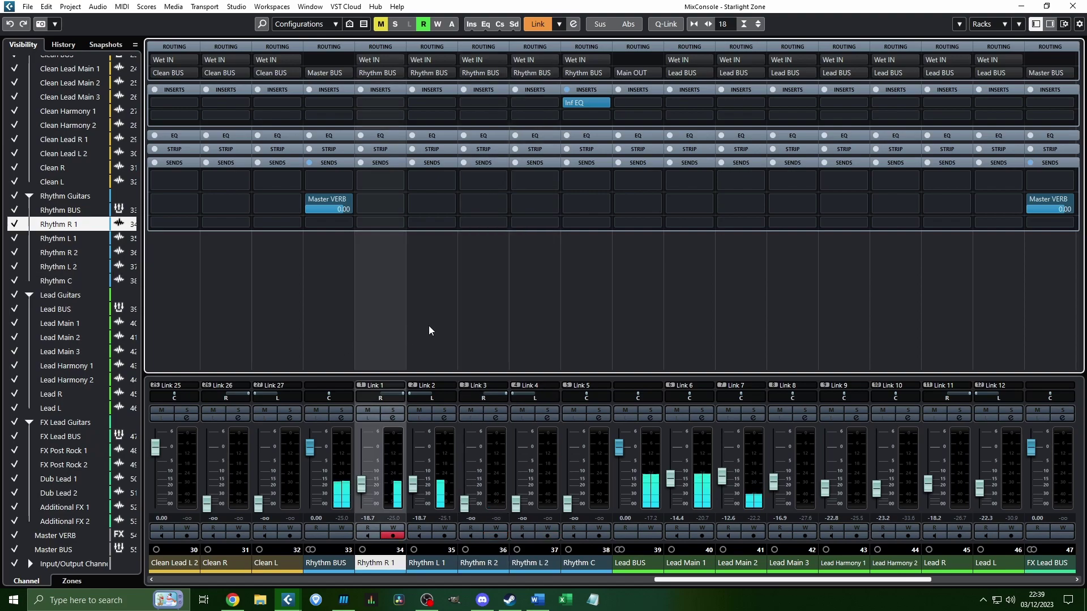
{"action": "left_click", "coordinate": [429, 331], "text": "ctrl"}
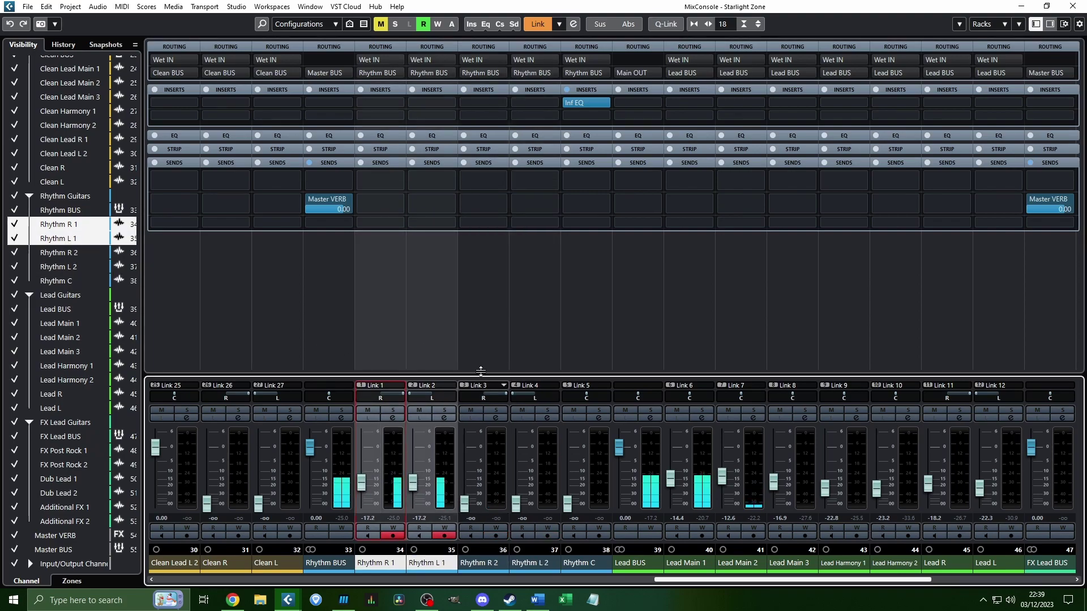
{"action": "scroll", "coordinate": [412, 482], "scroll_direction": "down", "scroll_amount": 2}
Select Rhythm R 2 and Rhythm L 2 and raise their linked faders to about -25.0 dB
{"action": "left_click", "coordinate": [513, 317]}
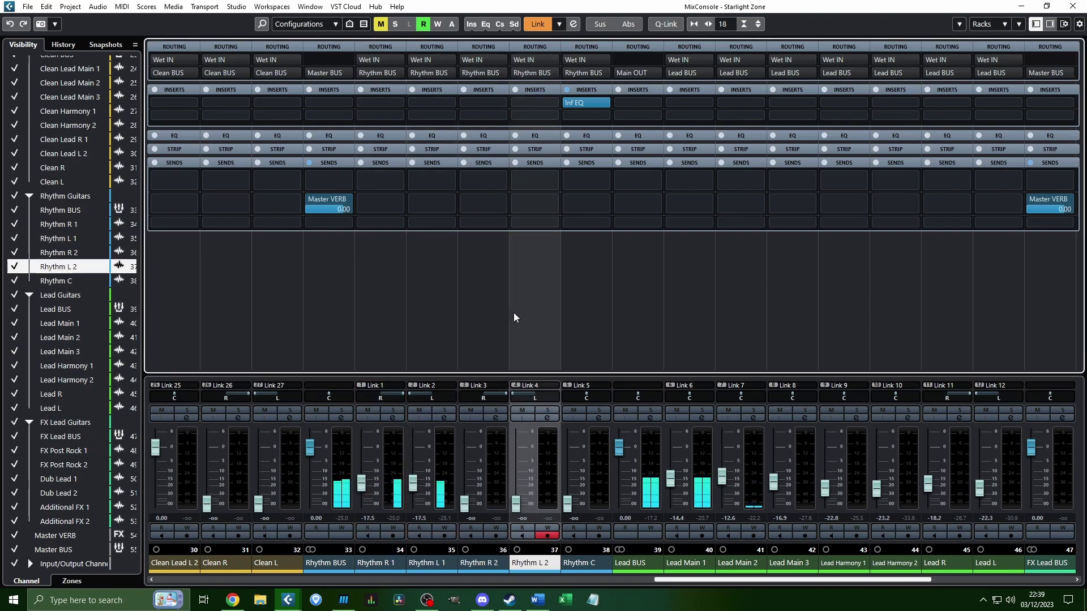
{"action": "left_click", "coordinate": [479, 316]}
{"action": "left_click", "coordinate": [524, 334], "text": "ctrl"}
{"action": "key", "text": "shift+alt"}
{"action": "left_click_drag", "start_coordinate": [463, 503], "coordinate": [461, 490]}
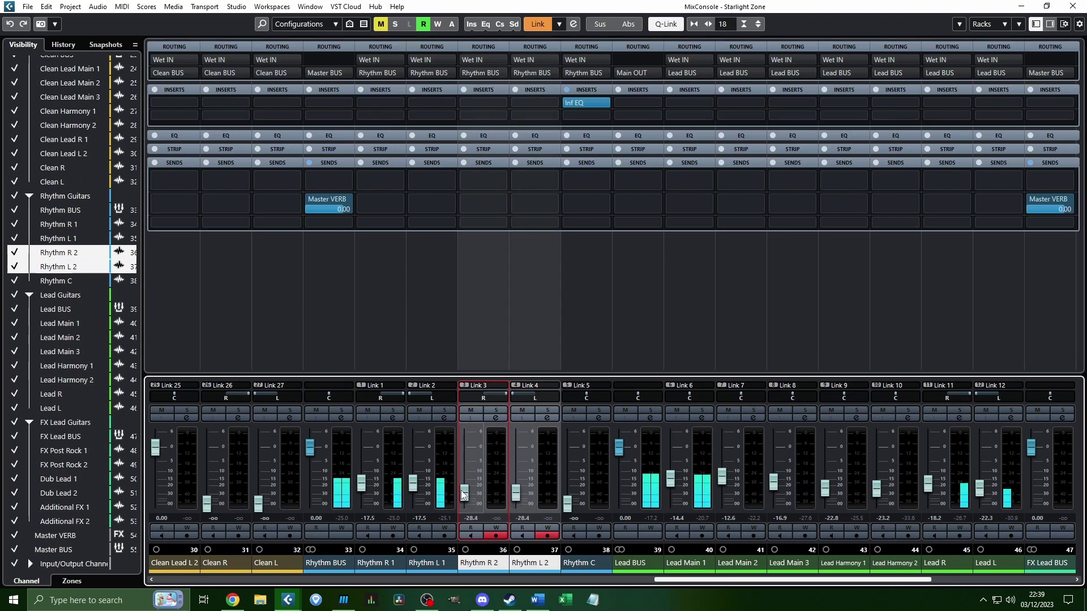
{"action": "key", "text": "shift+alt"}
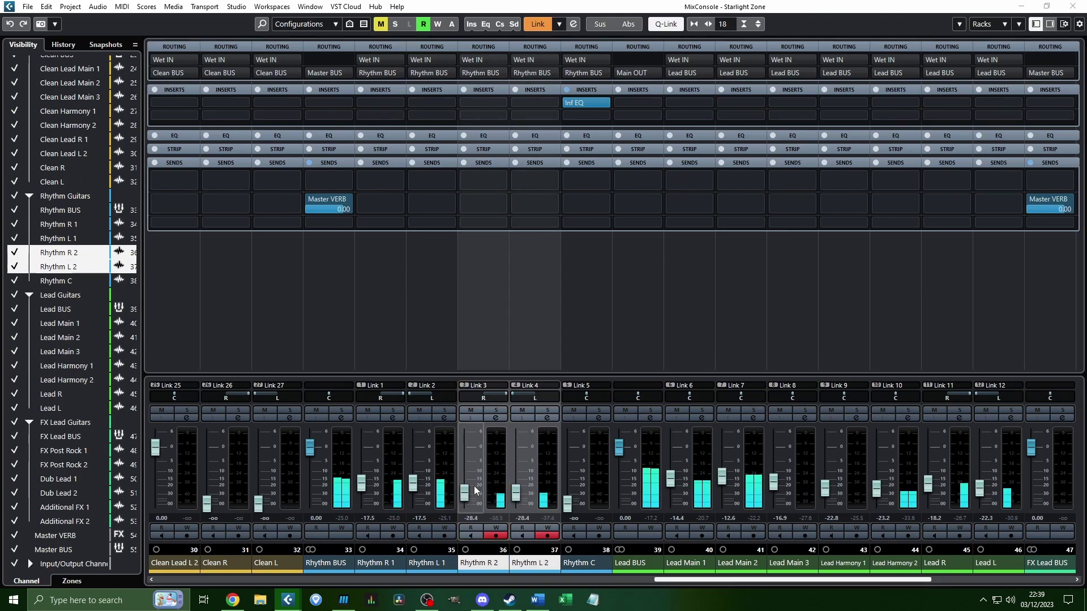
{"action": "left_click_drag", "start_coordinate": [460, 491], "coordinate": [458, 479]}
Solo the Rhythm BUS, compare the mix with and without the second rhythm pair, and fine-tune that pair to about -24.3 dB
{"action": "left_click", "coordinate": [342, 410]}
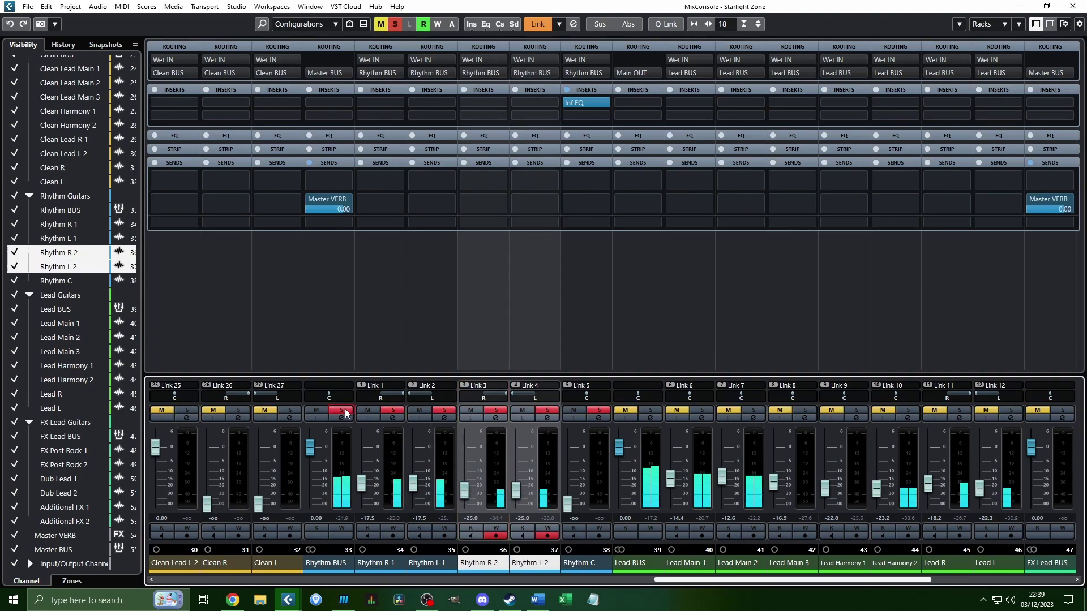
{"action": "left_click", "coordinate": [496, 411]}
{"action": "left_click", "coordinate": [496, 411]}
{"action": "left_click_drag", "start_coordinate": [464, 490], "coordinate": [464, 488]}
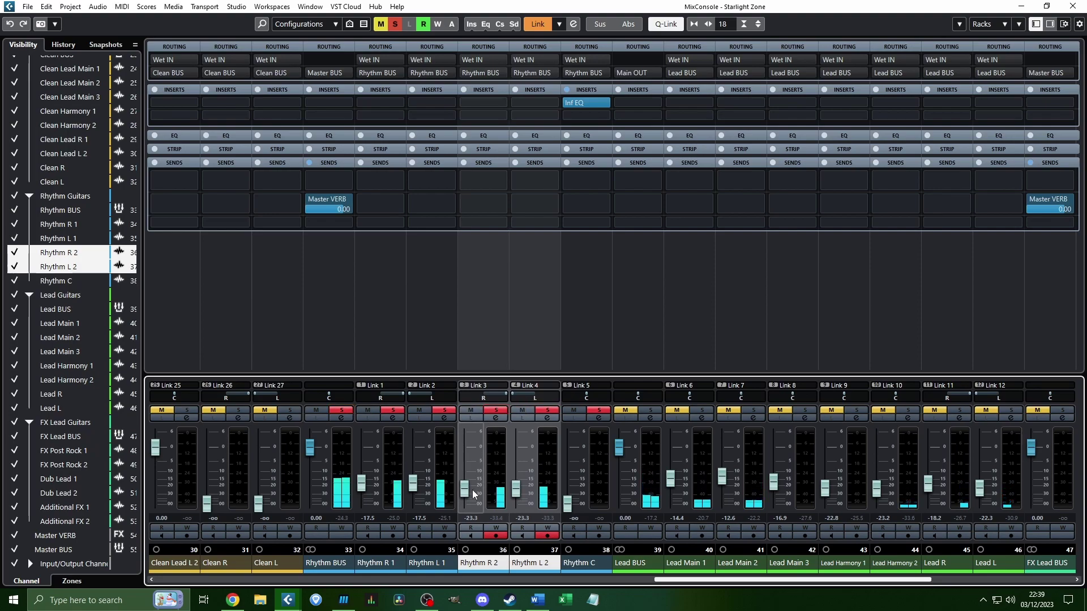
{"action": "left_click", "coordinate": [498, 411]}
{"action": "left_click", "coordinate": [498, 412]}
{"action": "scroll", "coordinate": [475, 491], "scroll_direction": "down", "scroll_amount": 2}
{"action": "left_click", "coordinate": [496, 412], "text": "alt+shift"}
{"action": "left_click", "coordinate": [497, 412], "text": "alt+shift"}
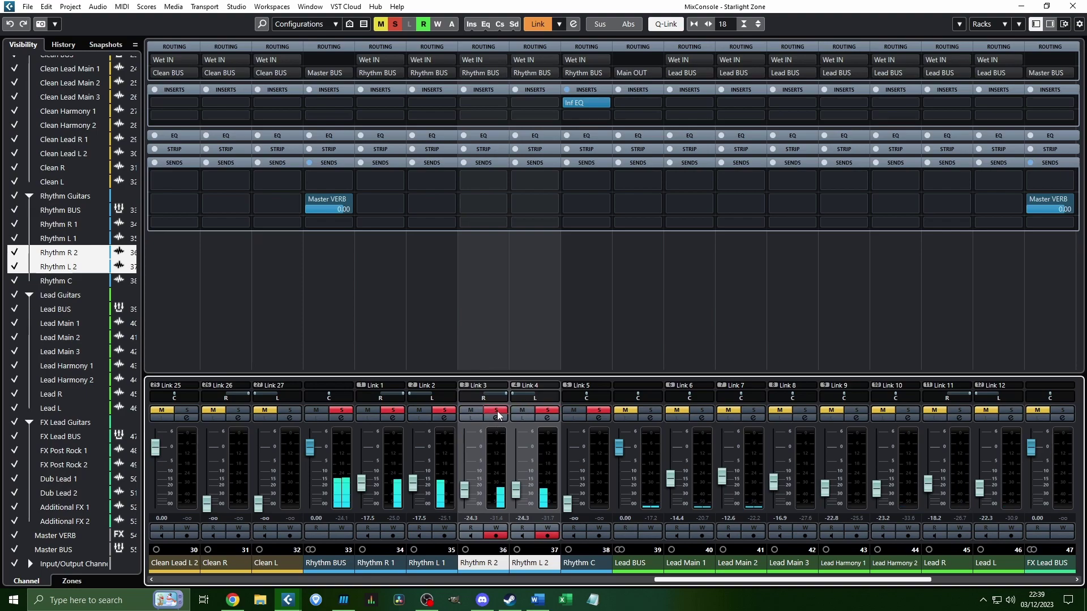
Raise the Rhythm C fader to about -19.3 dB and take the Rhythm BUS out of solo
{"action": "left_click_drag", "start_coordinate": [567, 502], "coordinate": [573, 490]}
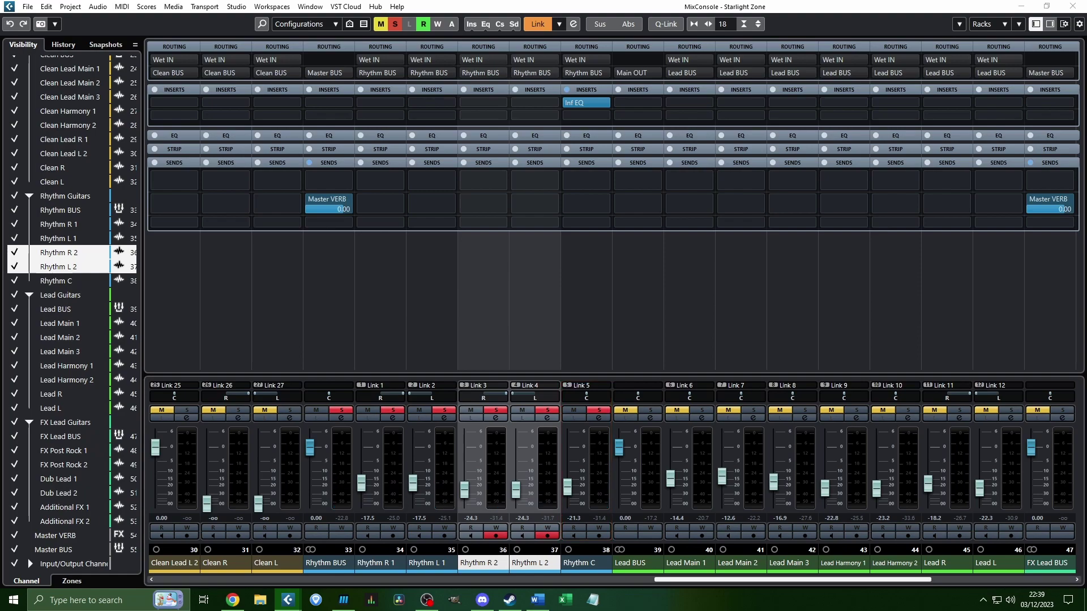
{"action": "left_click", "coordinate": [341, 410]}
{"action": "left_click_drag", "start_coordinate": [567, 494], "coordinate": [566, 490]}
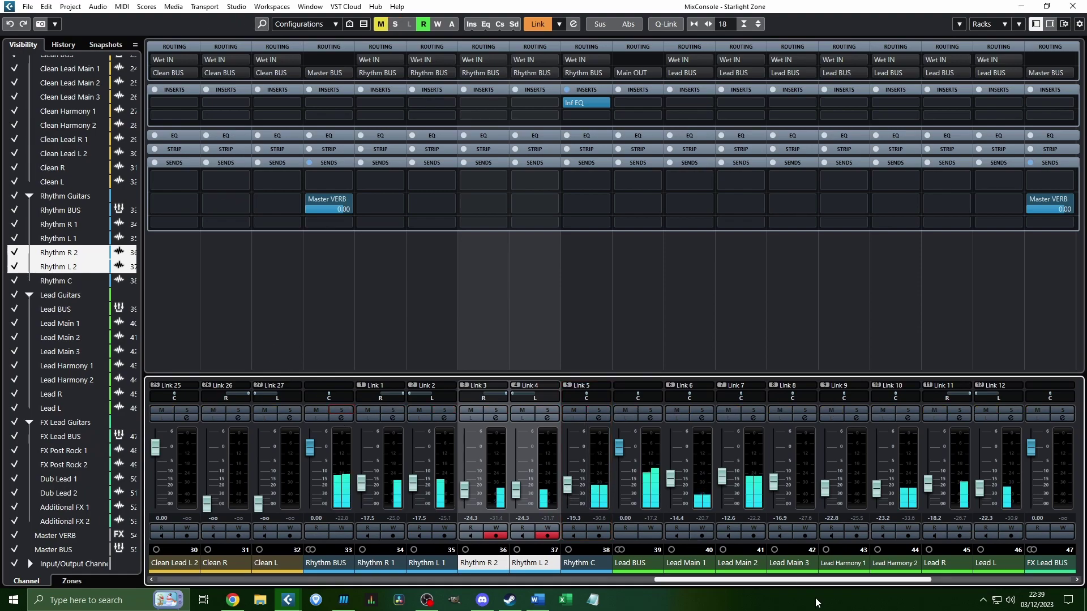
Raise the linked Clean R and Clean L faders to about -19.2 dB and briefly solo the pair to check it
{"action": "left_click_drag", "start_coordinate": [793, 580], "coordinate": [911, 580]}
{"action": "scroll", "coordinate": [912, 583], "scroll_direction": "left", "scroll_amount": 10}
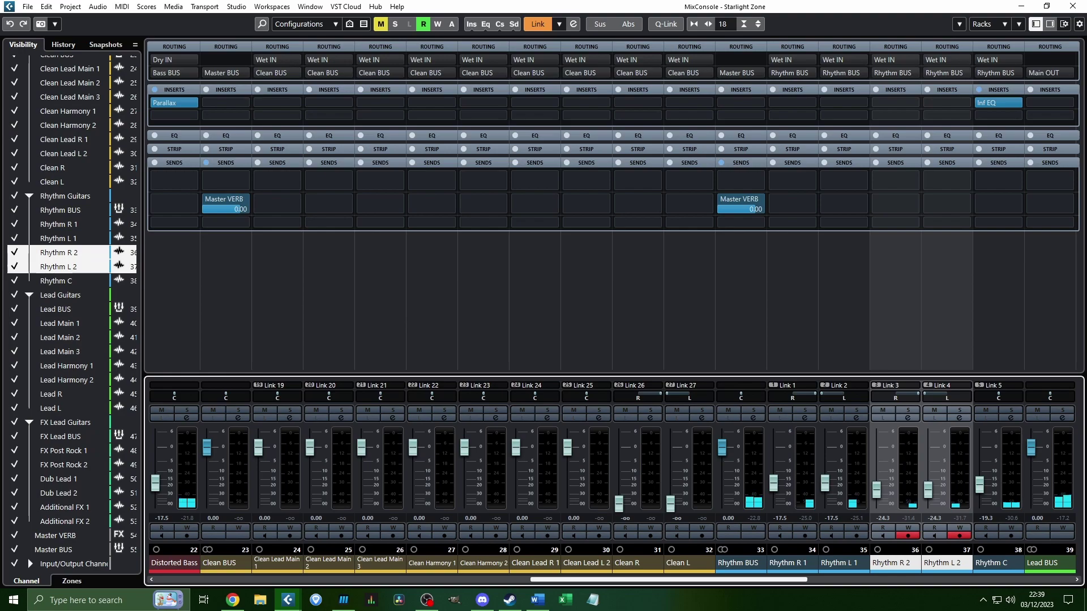
{"action": "left_click", "coordinate": [630, 325]}
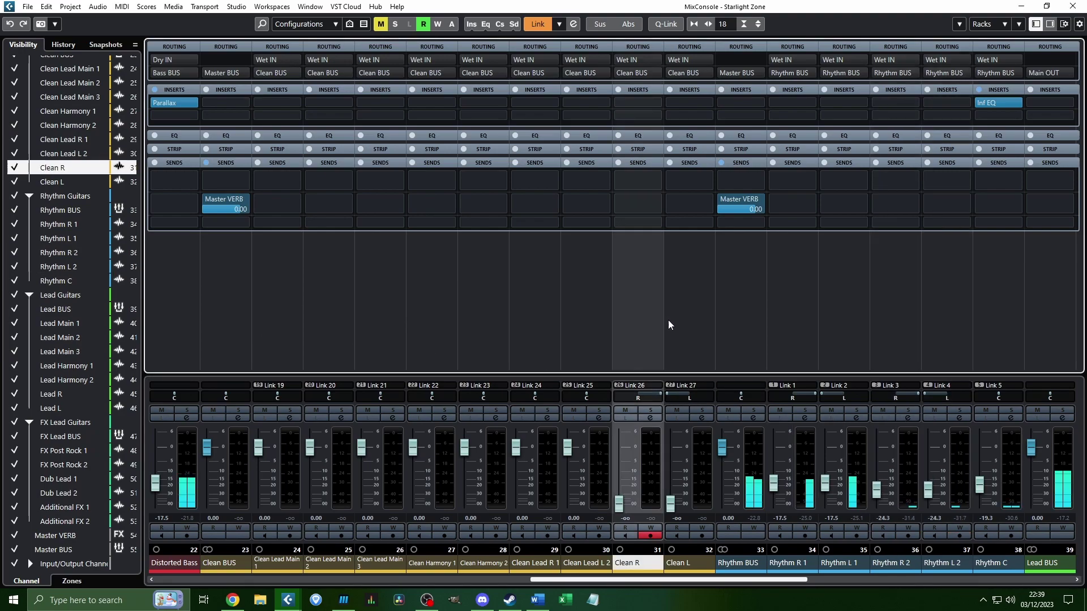
{"action": "left_click", "coordinate": [674, 321], "text": "shift"}
{"action": "key", "text": "shift+alt"}
{"action": "left_click_drag", "start_coordinate": [673, 500], "coordinate": [681, 484]}
{"action": "left_click", "coordinate": [651, 410]}
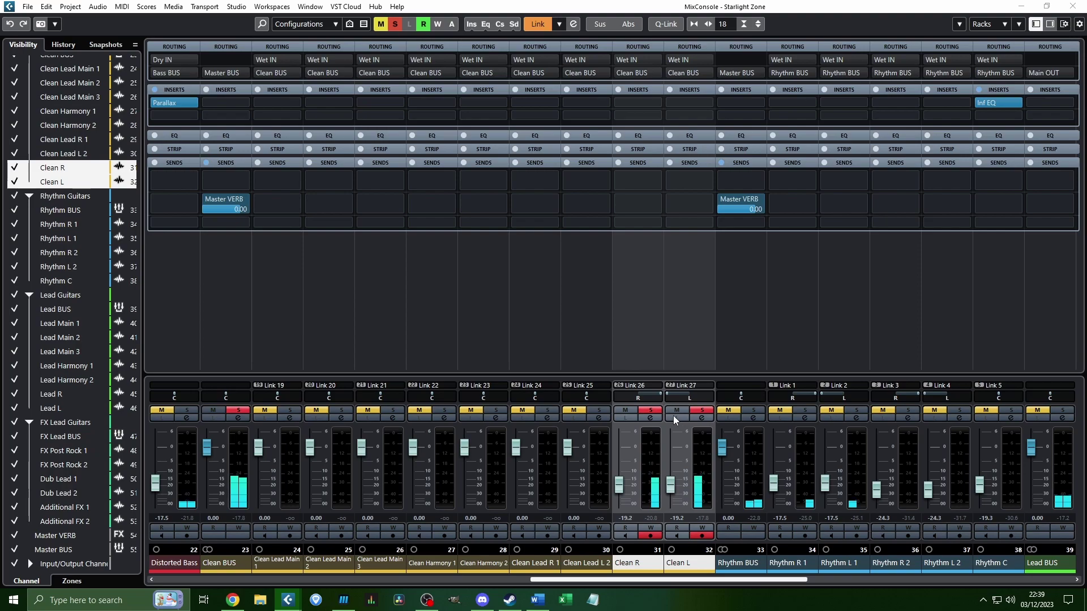
{"action": "left_click", "coordinate": [650, 409]}
Select Dub Lead 1 and Dub Lead 2 in the FX lead guitars and raise both faders to about -21.9 dB
{"action": "scroll", "coordinate": [741, 407], "scroll_direction": "right", "scroll_amount": 10}
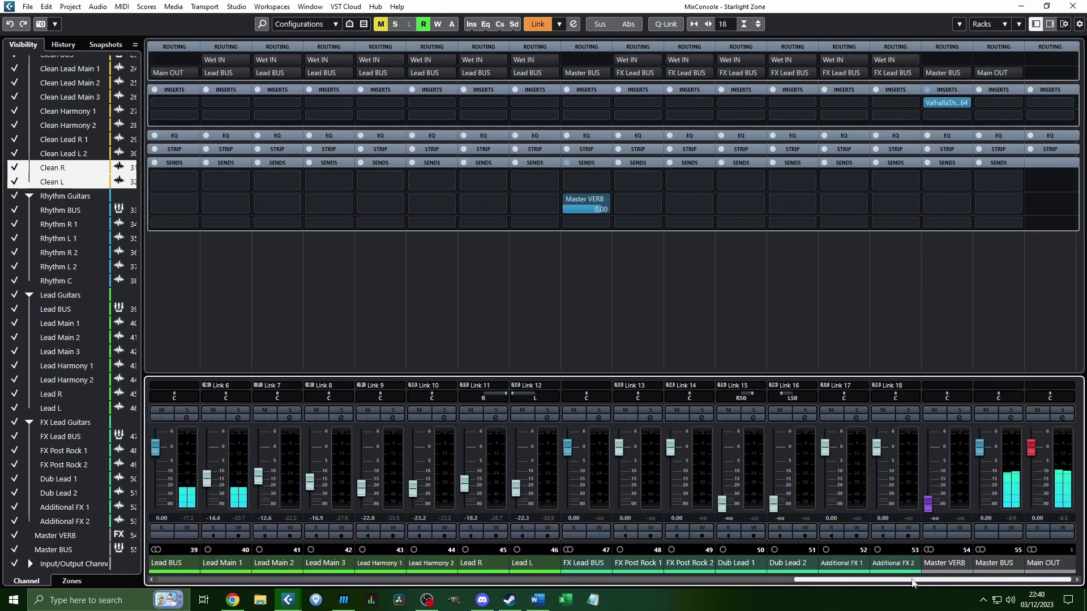
{"action": "left_click", "coordinate": [734, 300]}
{"action": "left_click", "coordinate": [775, 313], "text": "ctrl"}
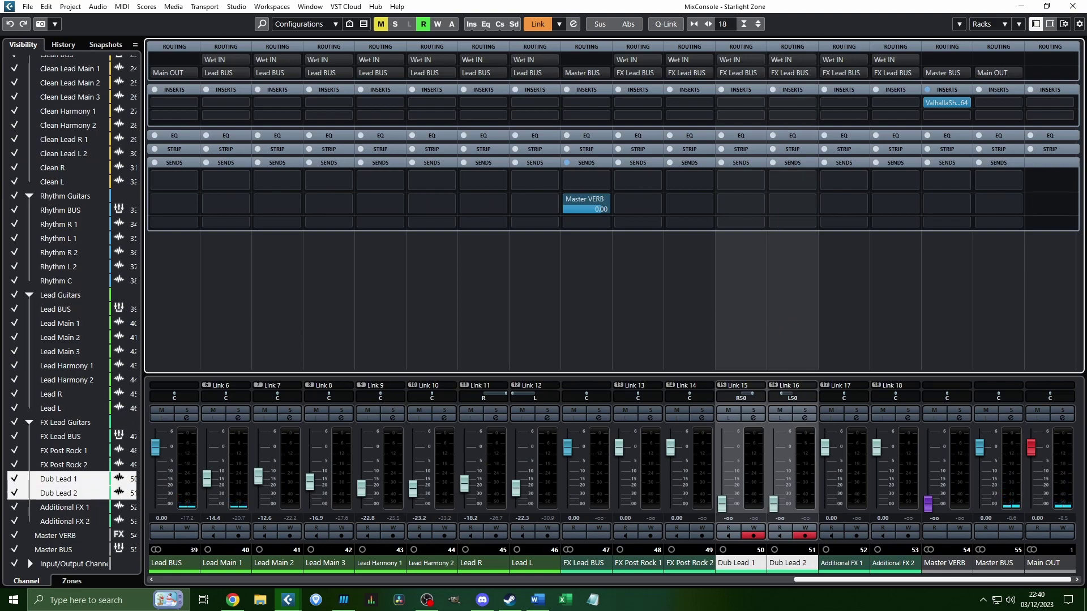
{"action": "left_click_drag", "start_coordinate": [739, 504], "coordinate": [729, 490]}
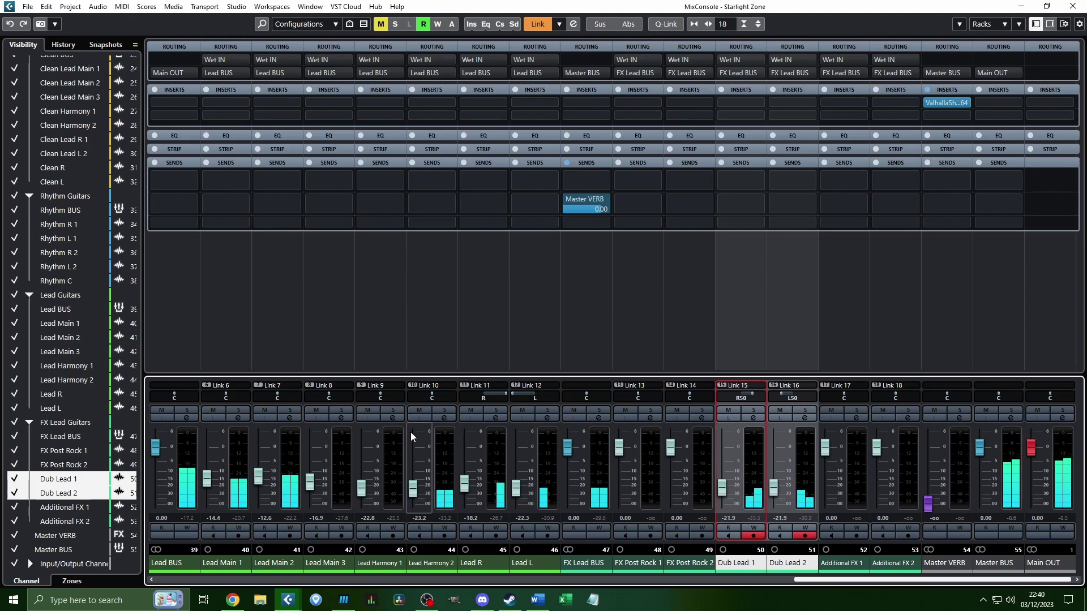
Solo Lead Main 2 together with Dub Lead 1 and Dub Lead 2, and select the Lead Main 2 channel
{"action": "left_click", "coordinate": [290, 410]}
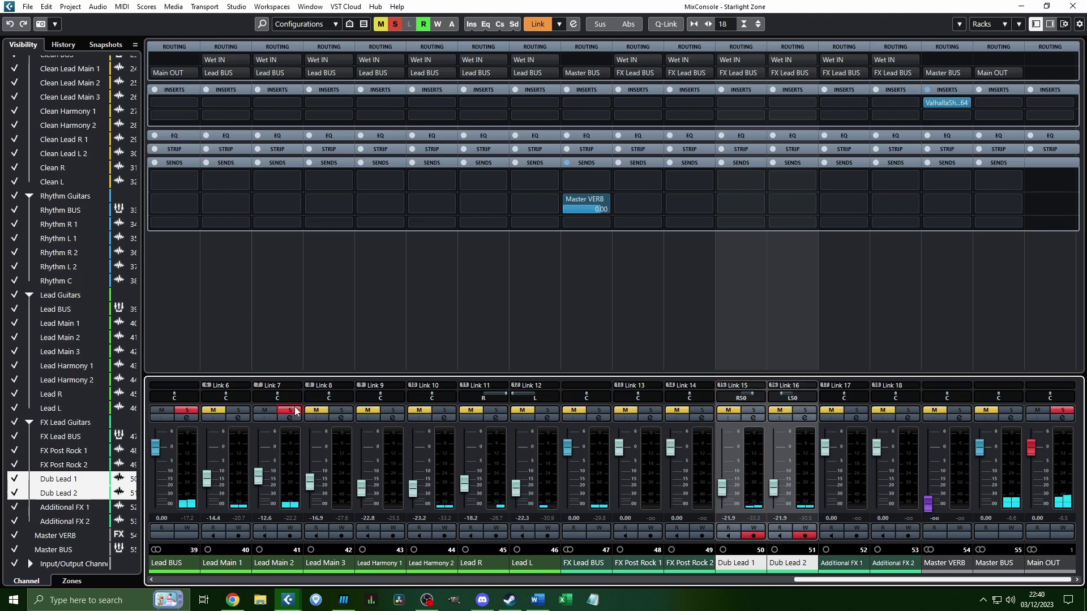
{"action": "left_click", "coordinate": [753, 410]}
{"action": "left_click", "coordinate": [805, 410]}
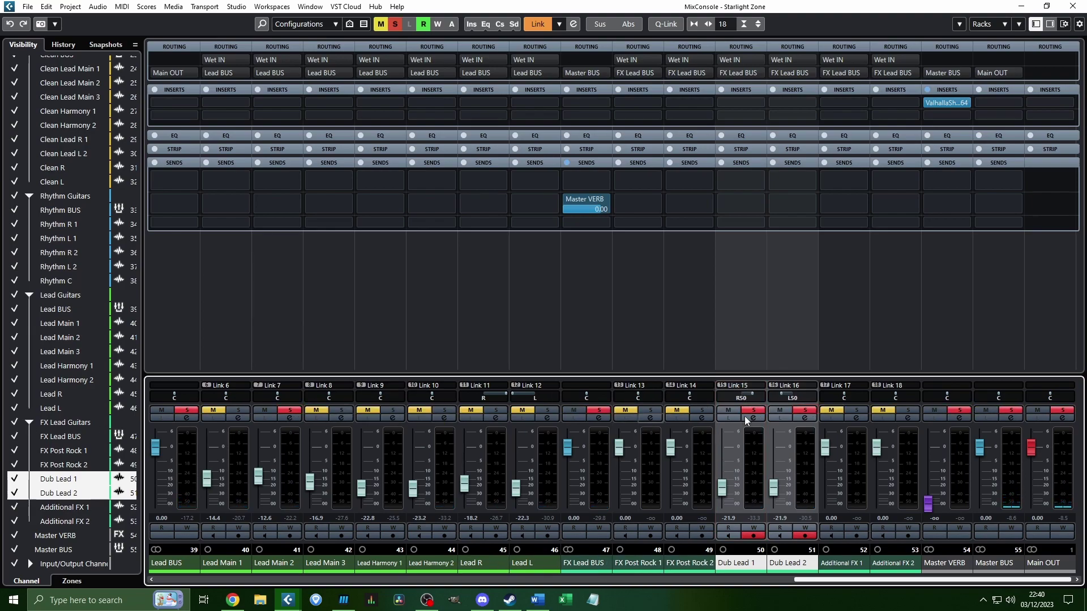
{"action": "left_click", "coordinate": [270, 560]}
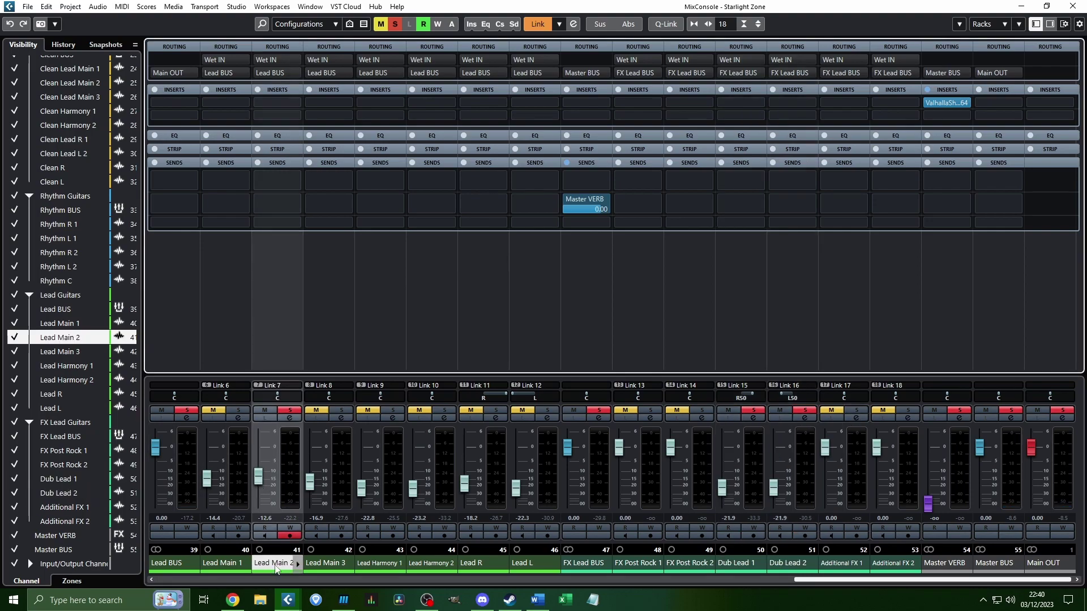
Start playback and adjust the dub lead faders to about -17.7 dB for Dub Lead 1 and -24.1 dB for Dub Lead 2
{"action": "left_click", "coordinate": [737, 326]}
{"action": "left_click", "coordinate": [799, 313], "text": "ctrl"}
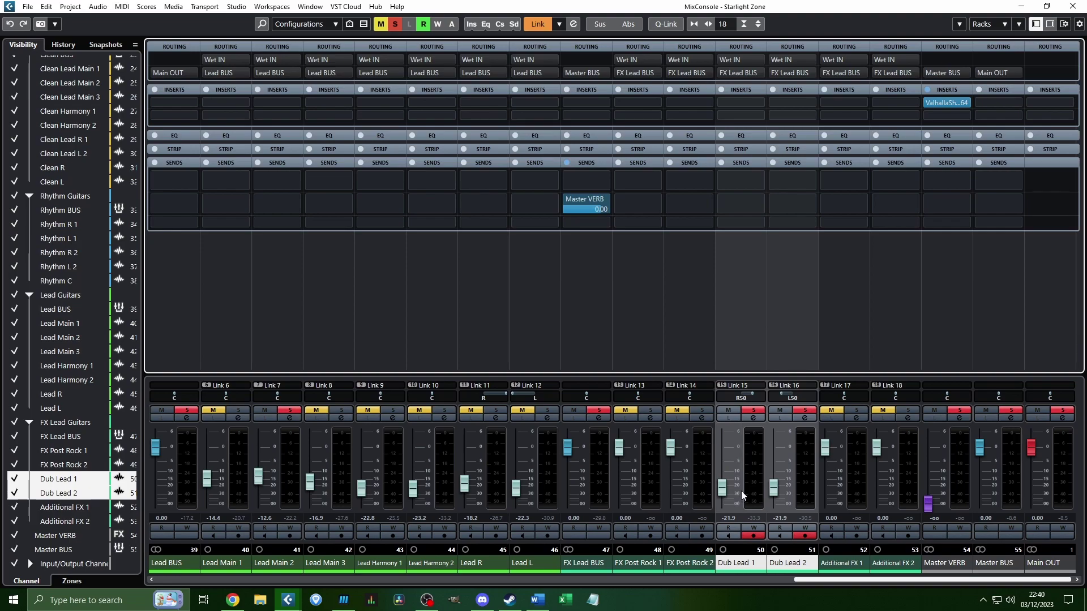
{"action": "key", "text": "space"}
{"action": "left_click_drag", "start_coordinate": [725, 485], "coordinate": [779, 483]}
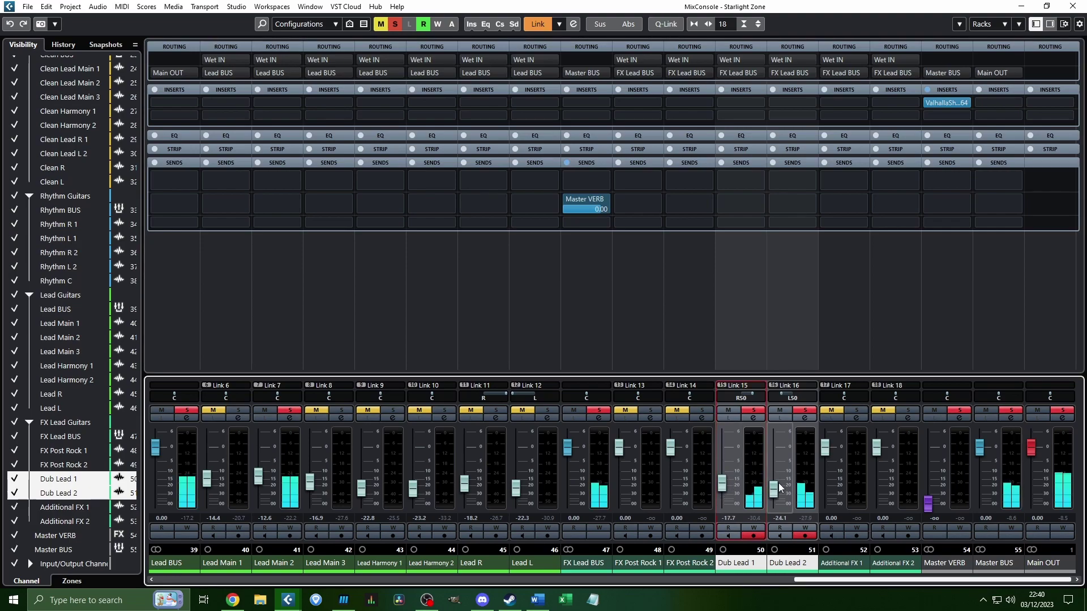
Raise the Dub Lead 1 fader to about -16.8 dB and Dub Lead 2 to about -21.5 dB, and clear all solos
{"action": "key", "text": "alt+shift"}
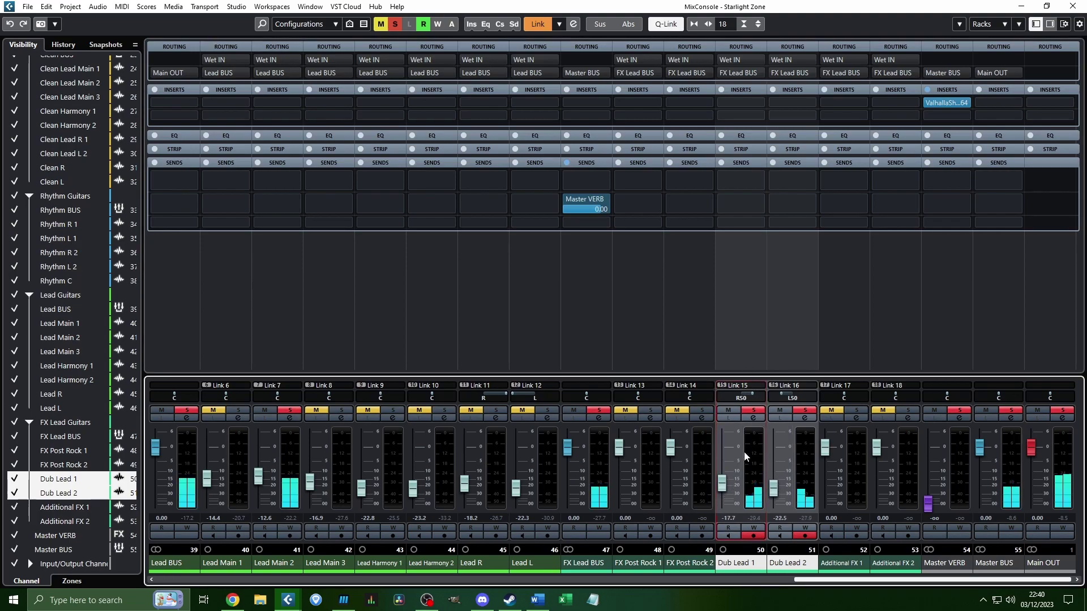
{"action": "left_click_drag", "start_coordinate": [733, 488], "coordinate": [732, 482]}
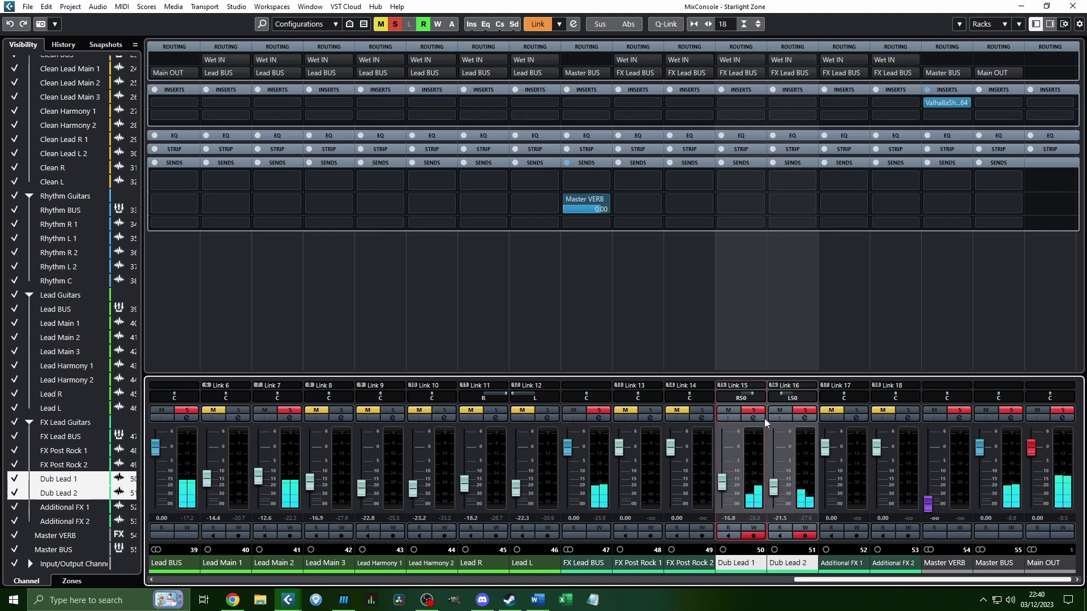
{"action": "left_click", "coordinate": [1066, 409]}
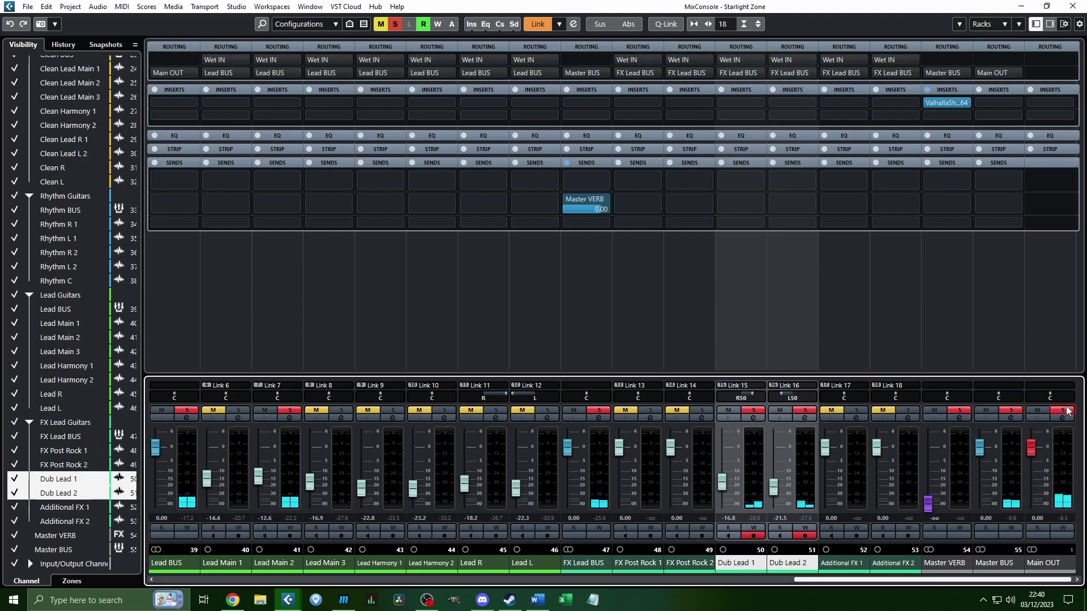
{"action": "left_click", "coordinate": [1067, 409]}
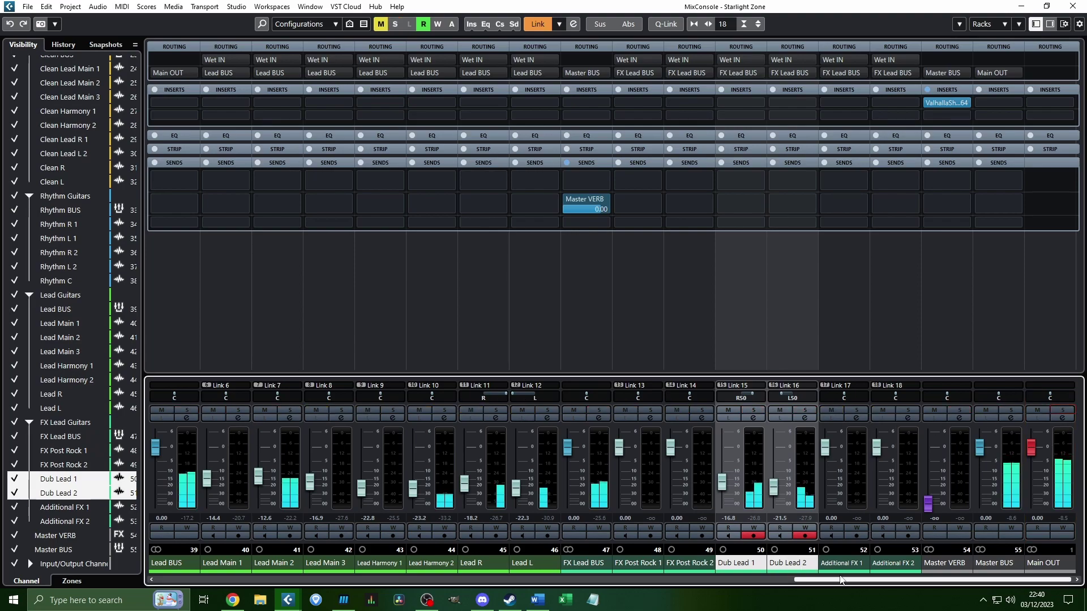
Fine-tune the dub lead faders against the full mix to about -16.6 dB for Dub Lead 1 and -21.3 dB for Dub Lead 2
{"action": "left_click_drag", "start_coordinate": [837, 581], "coordinate": [798, 583]}
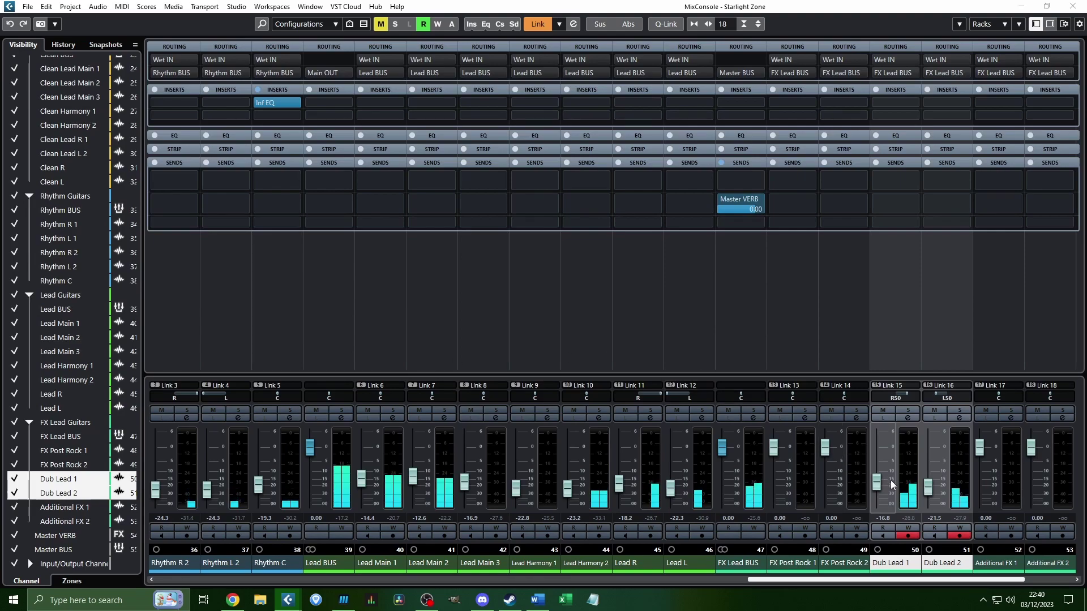
{"action": "key", "text": "alt+shift"}
{"action": "scroll", "coordinate": [887, 485], "scroll_direction": "up", "scroll_amount": 1}
{"action": "scroll", "coordinate": [887, 484], "scroll_direction": "down", "scroll_amount": 4}
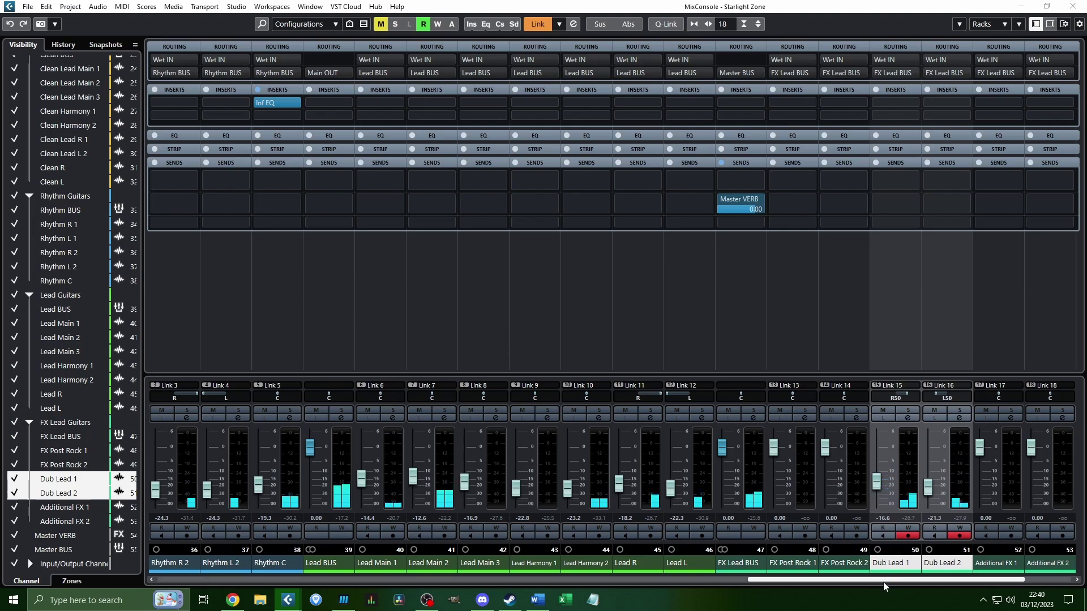
Select the Rhodes channel in the MIDI group and raise its fader to about -27.5 dB
{"action": "left_click_drag", "start_coordinate": [883, 582], "coordinate": [499, 575]}
{"action": "left_click", "coordinate": [497, 571]}
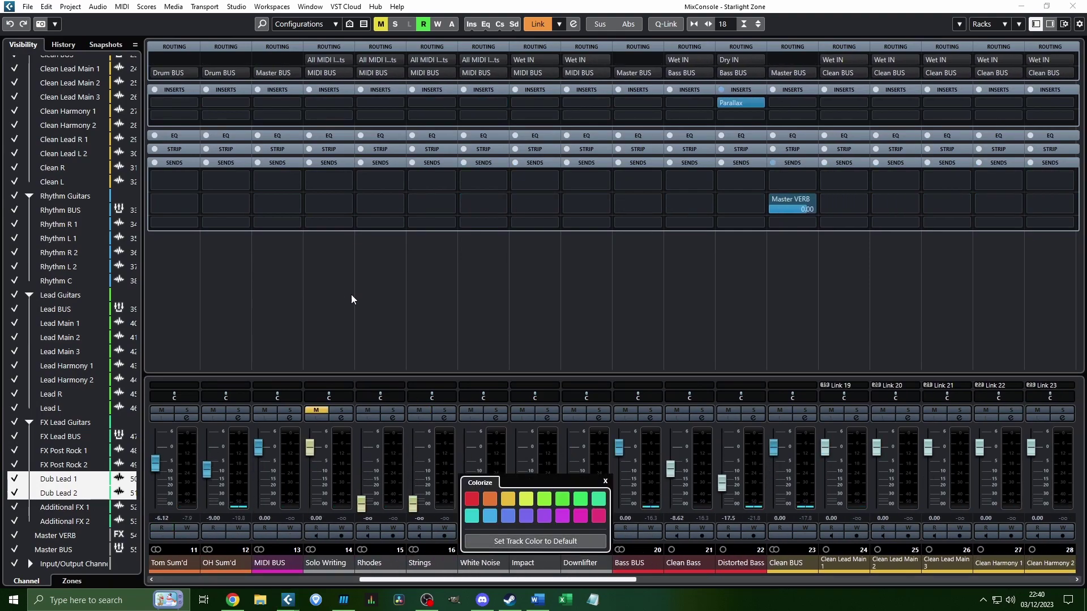
{"action": "left_click", "coordinate": [362, 296]}
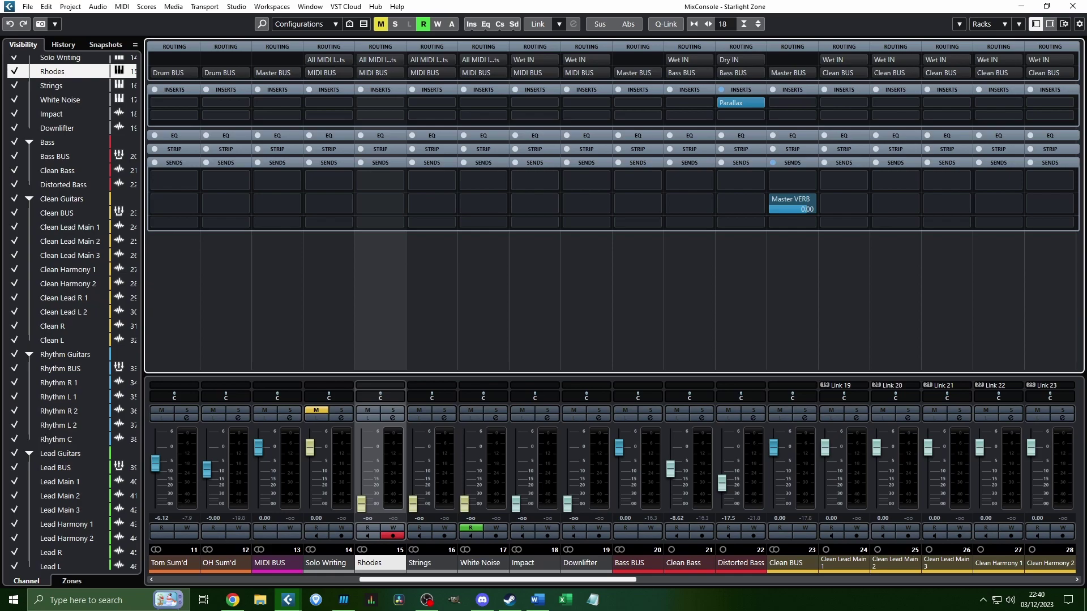
{"action": "mouse_move", "coordinate": [389, 490]}
{"action": "left_mouse_down"}
{"action": "mouse_move", "coordinate": [380, 481]}
{"action": "mouse_move", "coordinate": [380, 491]}
{"action": "left_mouse_up"}
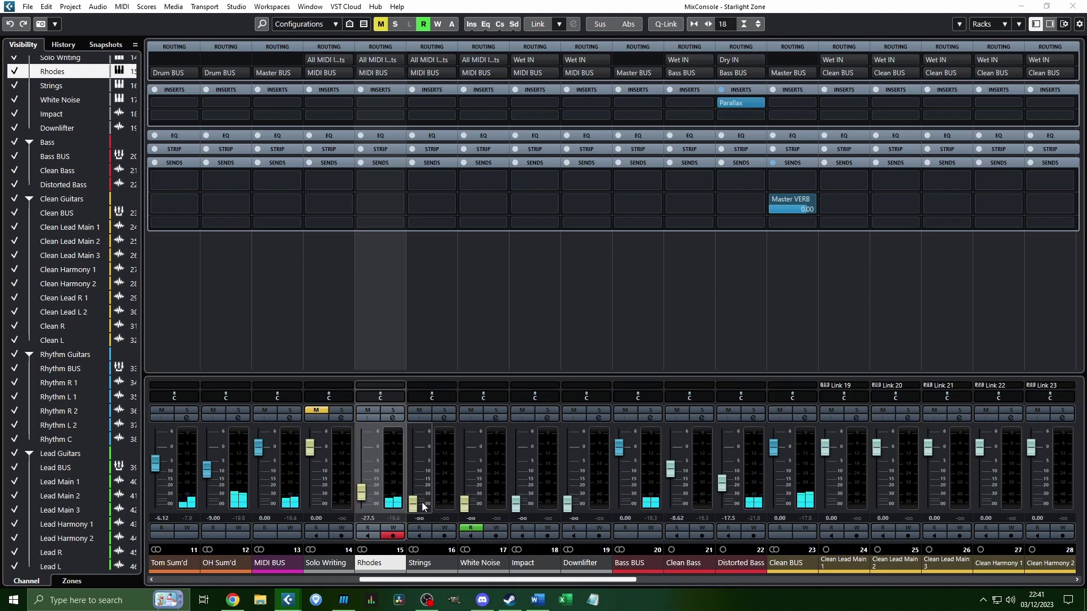
Set the Strings fader to about -20.7 dB, toggling the channel's mute to compare the mix with and without it
{"action": "left_click_drag", "start_coordinate": [418, 504], "coordinate": [420, 492]}
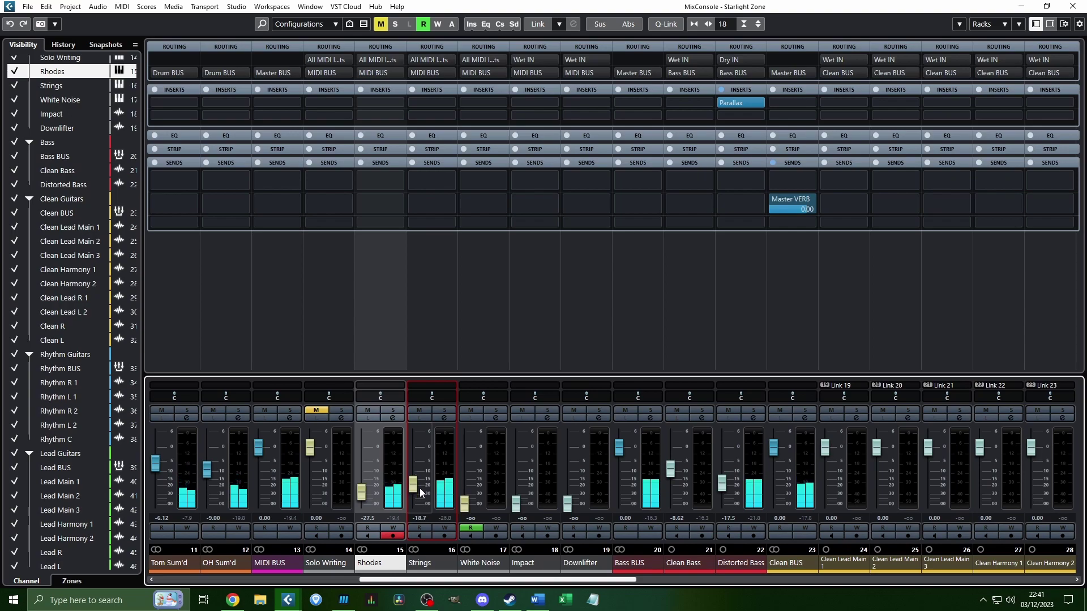
{"action": "left_click", "coordinate": [421, 410]}
{"action": "left_click", "coordinate": [421, 410]}
{"action": "left_click_drag", "start_coordinate": [413, 485], "coordinate": [413, 483]}
{"action": "scroll", "coordinate": [412, 484], "scroll_direction": "down", "scroll_amount": 3}
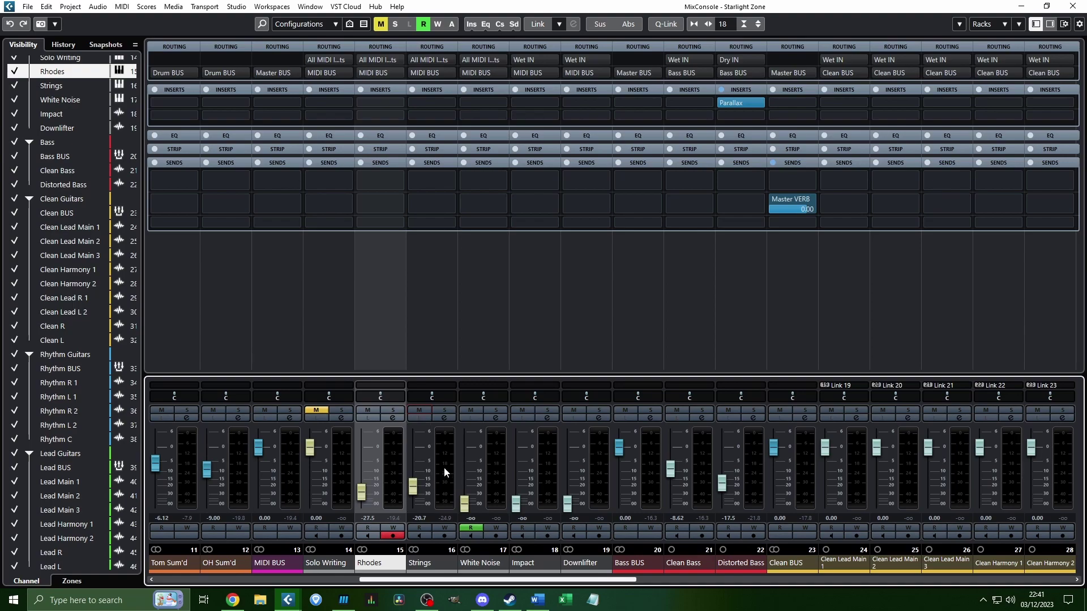
{"action": "left_click", "coordinate": [419, 410]}
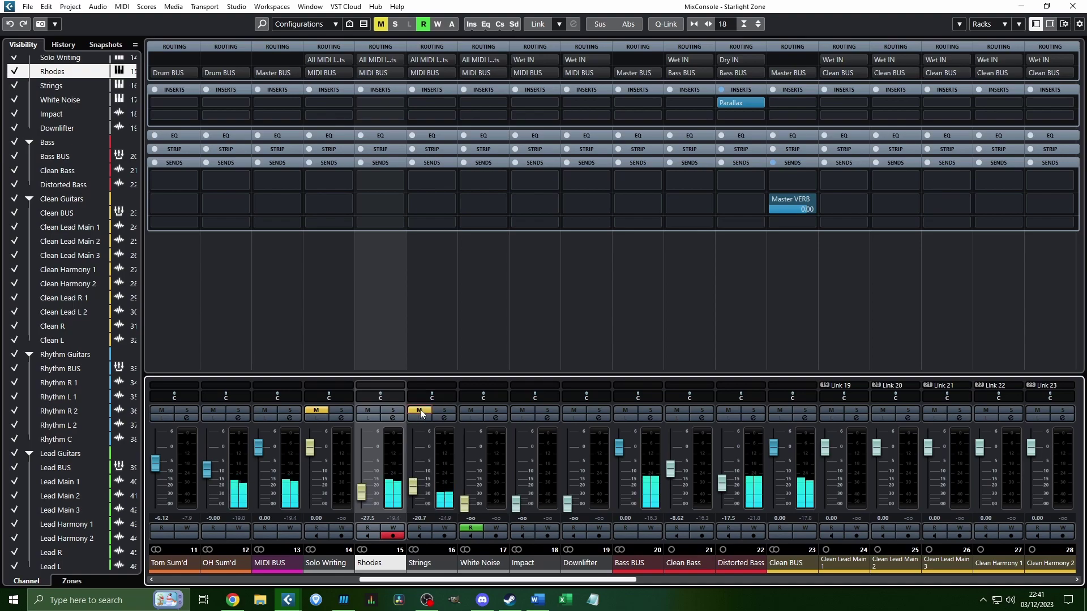
{"action": "left_click", "coordinate": [420, 411]}
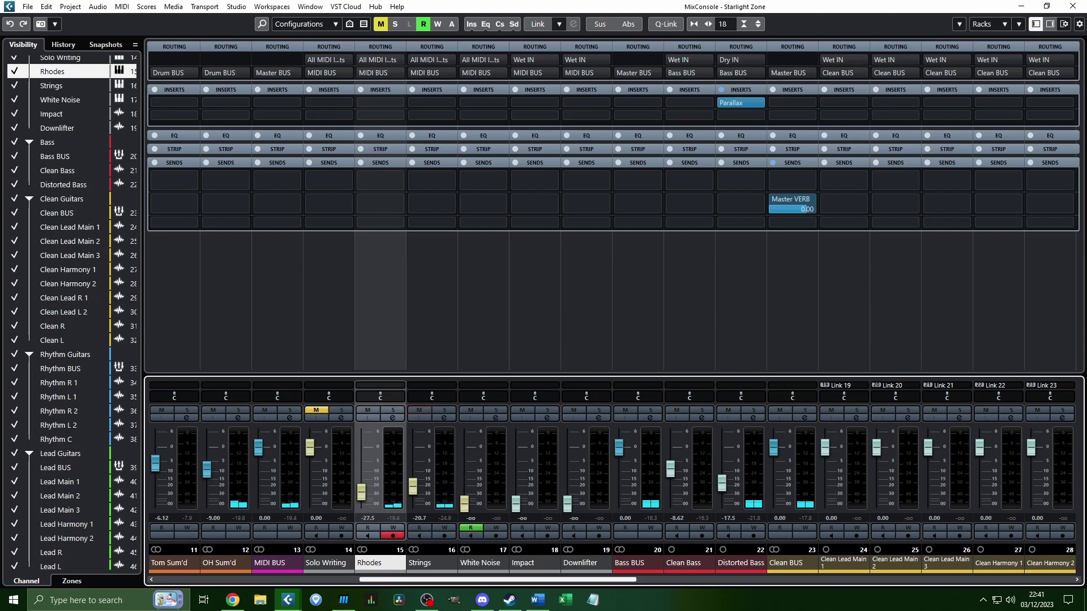
During playback, set the White Noise fader to about -25.1 dB and the Impact fader to about -27.7 dB
{"action": "left_click_drag", "start_coordinate": [464, 502], "coordinate": [474, 495]}
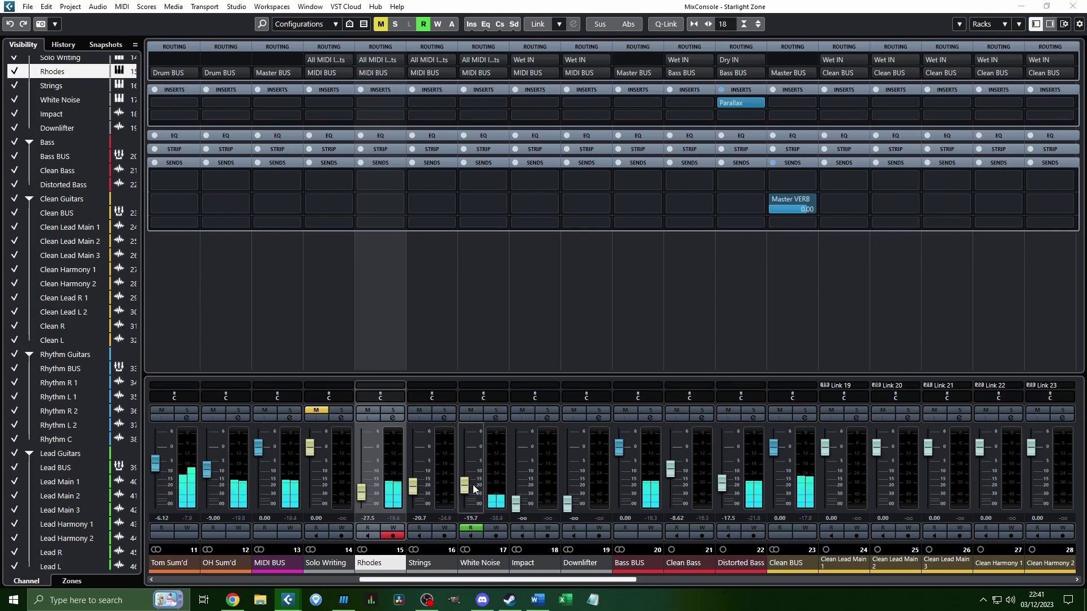
{"action": "left_click_drag", "start_coordinate": [516, 502], "coordinate": [519, 488]}
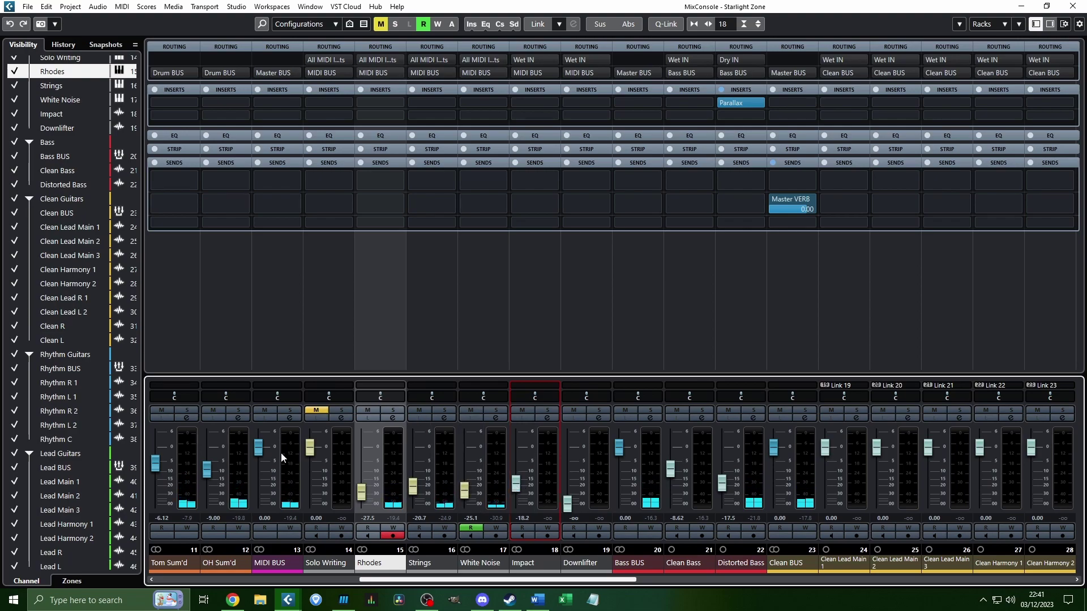
{"action": "key", "text": "space"}
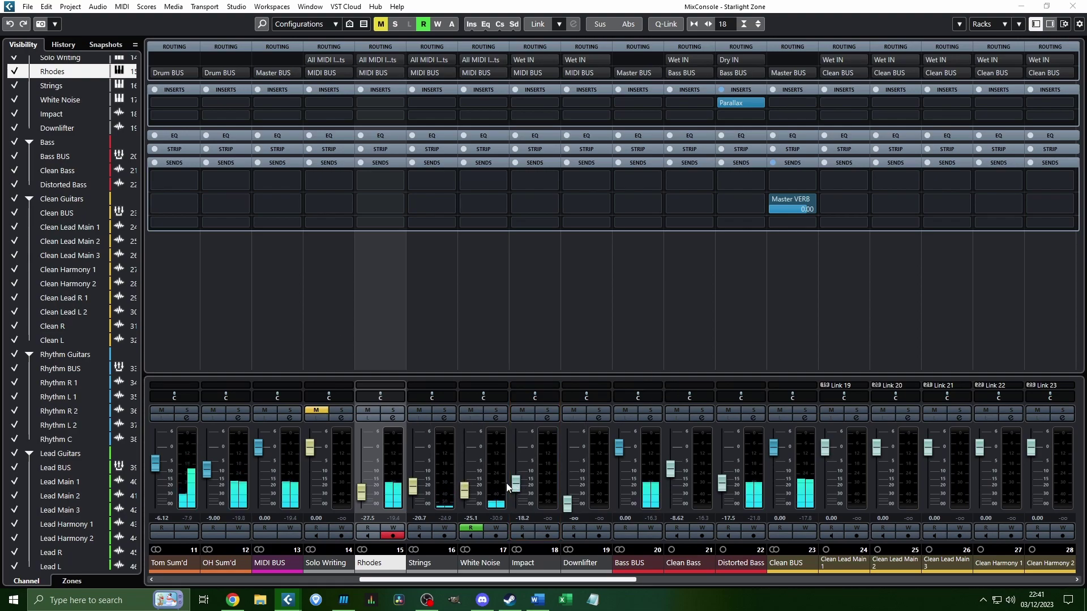
{"action": "scroll", "coordinate": [526, 486], "scroll_direction": "down", "scroll_amount": 3}
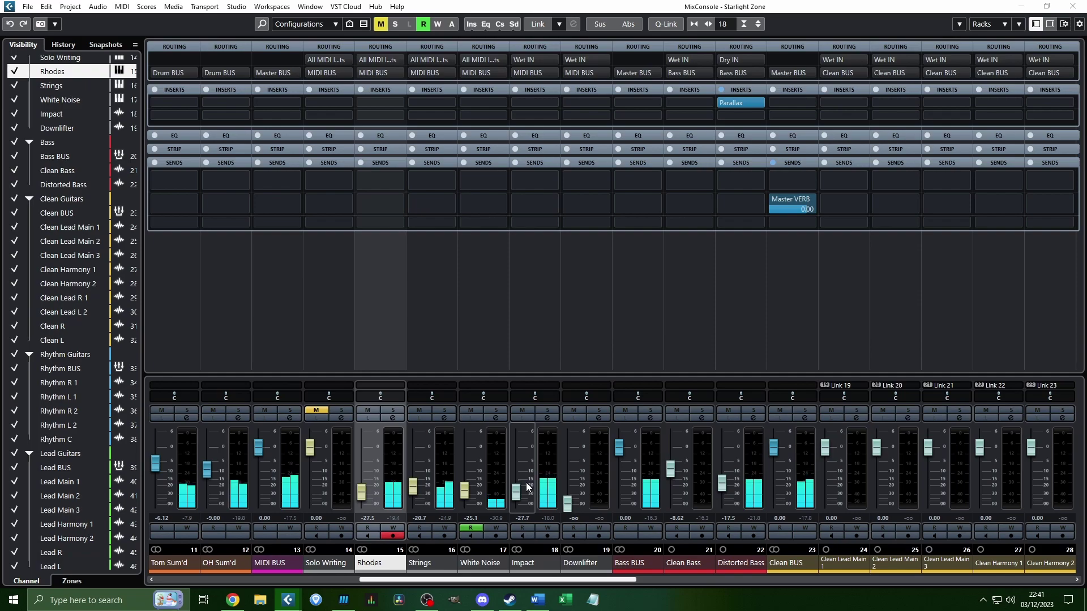
Bring up the Downlifter fader and adjust Impact so both sit at about -20.8 dB
{"action": "left_click_drag", "start_coordinate": [570, 505], "coordinate": [574, 492]}
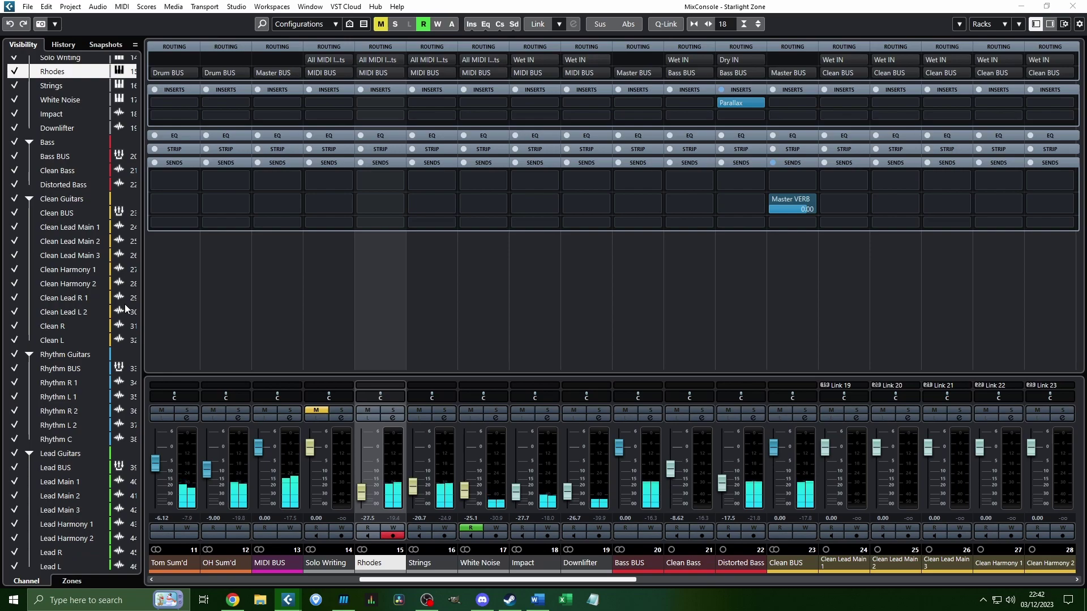
{"action": "scroll", "coordinate": [531, 493], "scroll_direction": "up", "scroll_amount": 2}
{"action": "scroll", "coordinate": [576, 492], "scroll_direction": "up", "scroll_amount": 2}
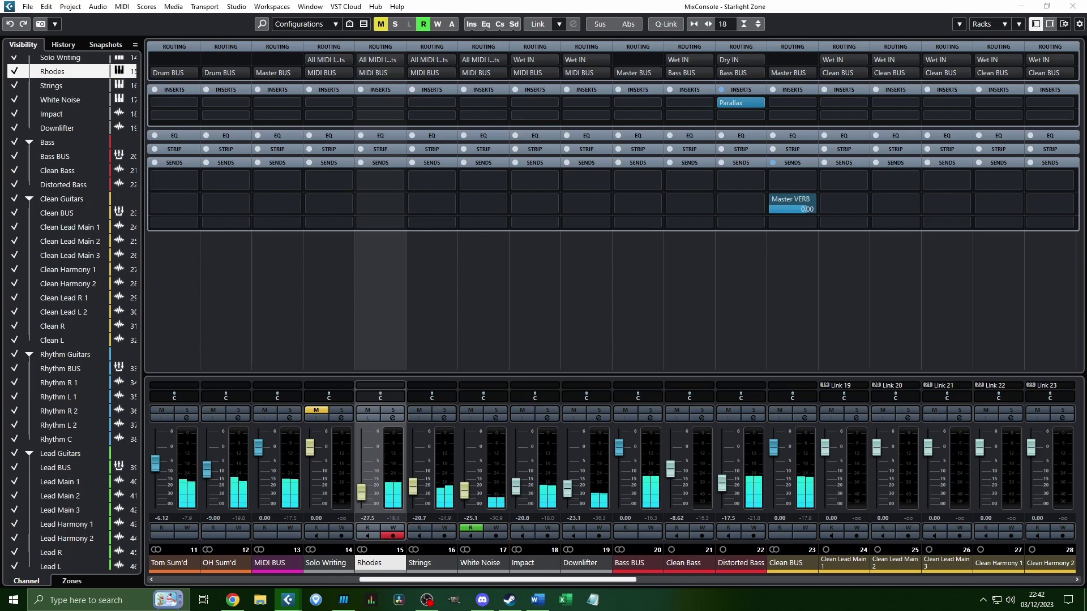
{"action": "scroll", "coordinate": [566, 498], "scroll_direction": "up", "scroll_amount": 1}
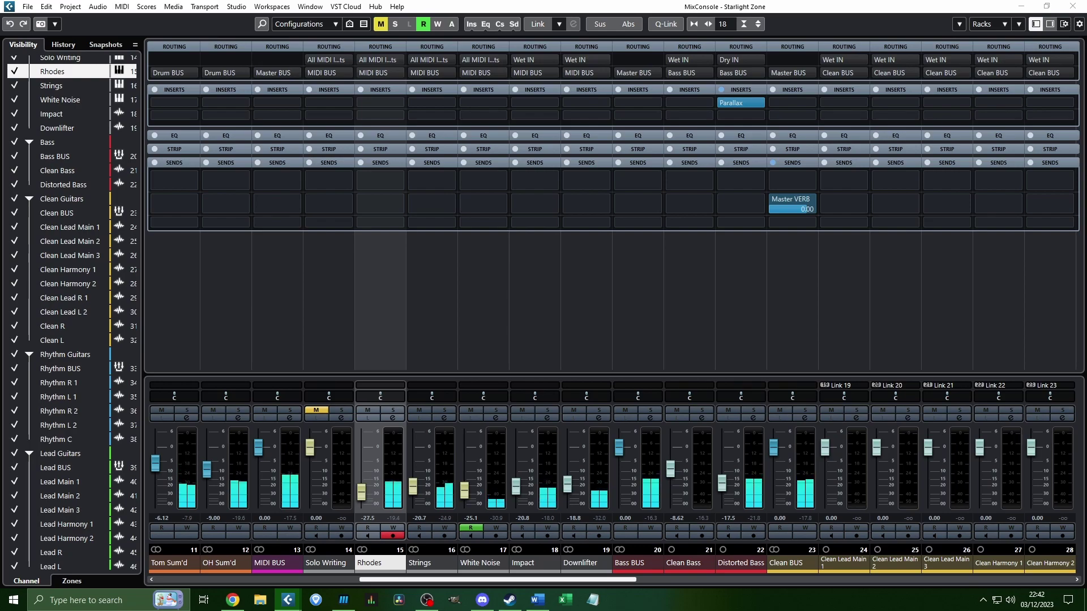
{"action": "left_click_drag", "start_coordinate": [567, 484], "coordinate": [567, 487]}
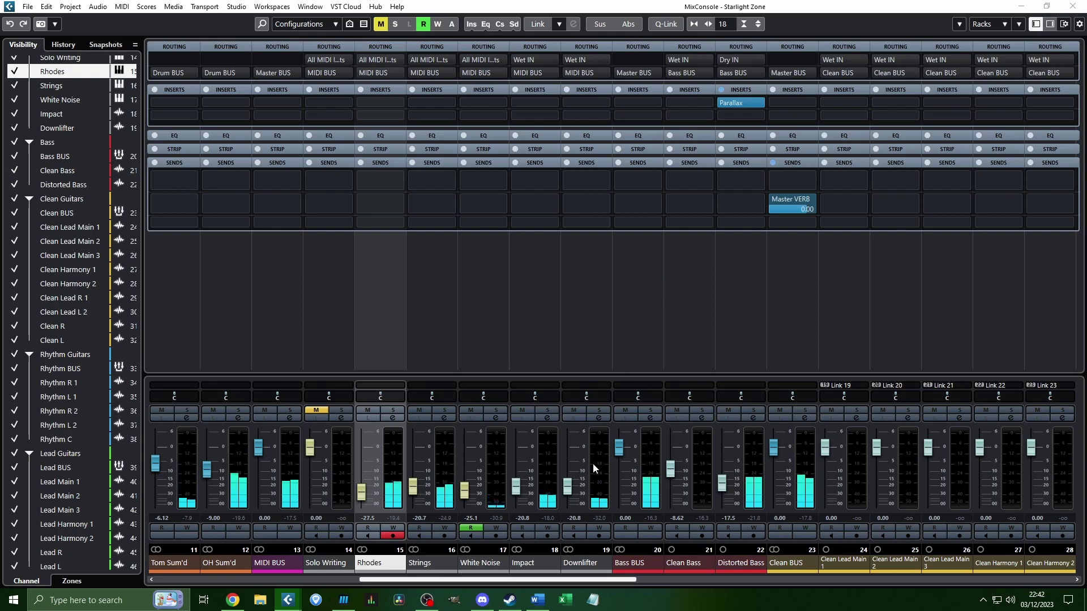
Look over the fader levels of all channels across the mixer and select the Master BUS
{"action": "scroll", "coordinate": [592, 463], "scroll_direction": "down", "scroll_amount": 10}
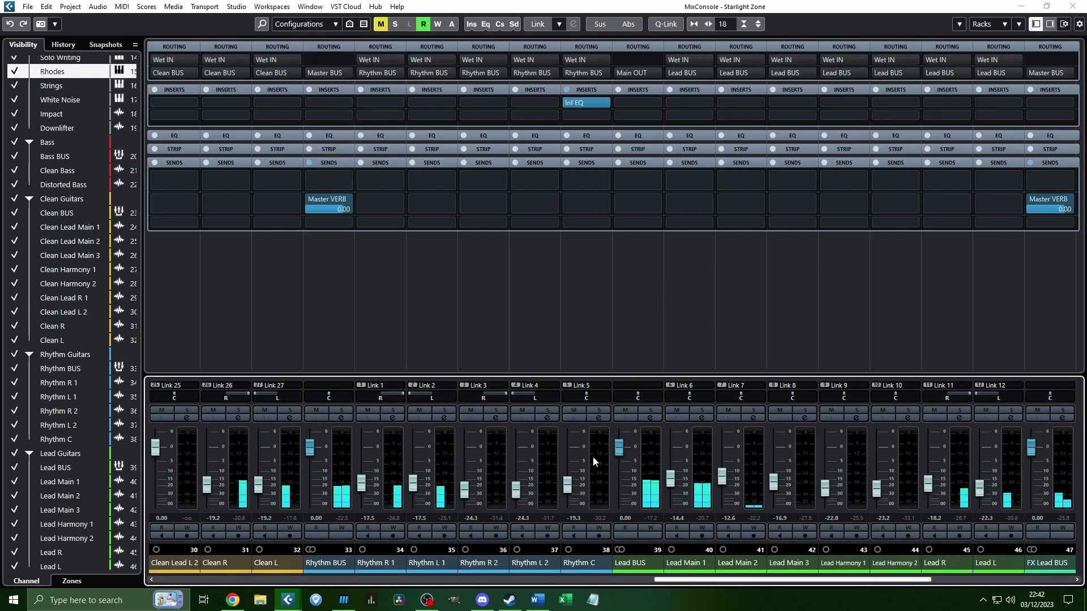
{"action": "scroll", "coordinate": [592, 457], "scroll_direction": "left", "scroll_amount": 7}
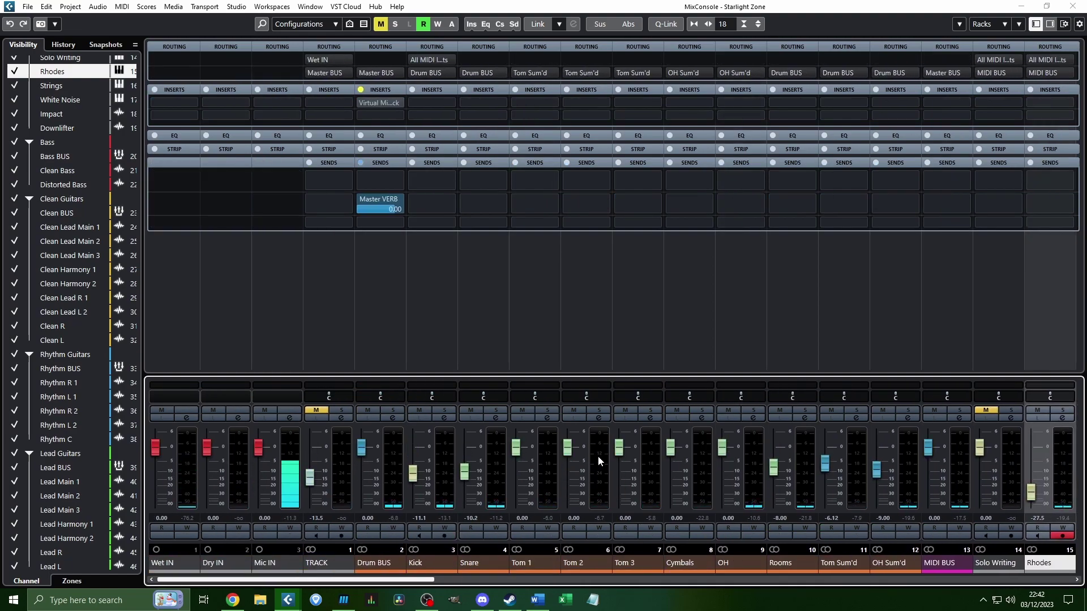
{"action": "scroll", "coordinate": [598, 460], "scroll_direction": "right", "scroll_amount": 3}
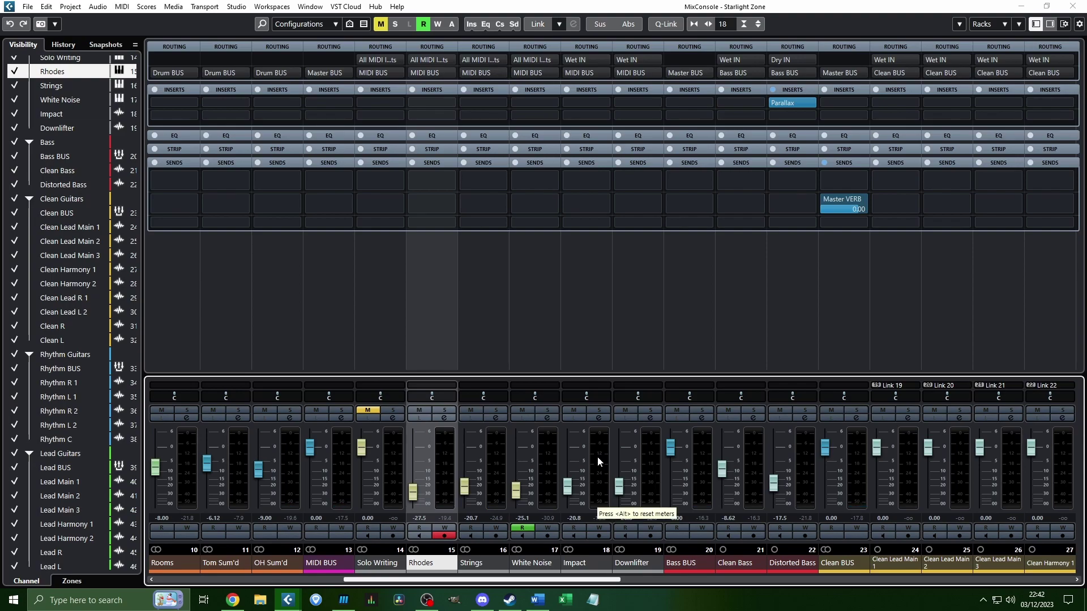
{"action": "scroll", "coordinate": [553, 484], "scroll_direction": "right", "scroll_amount": 6}
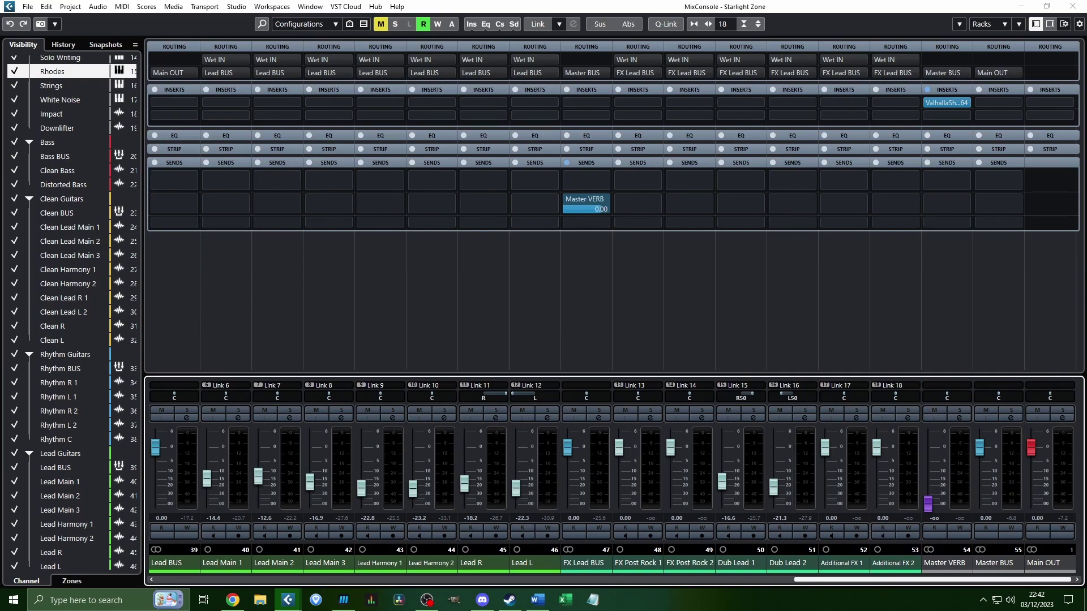
{"action": "left_click", "coordinate": [1004, 115]}
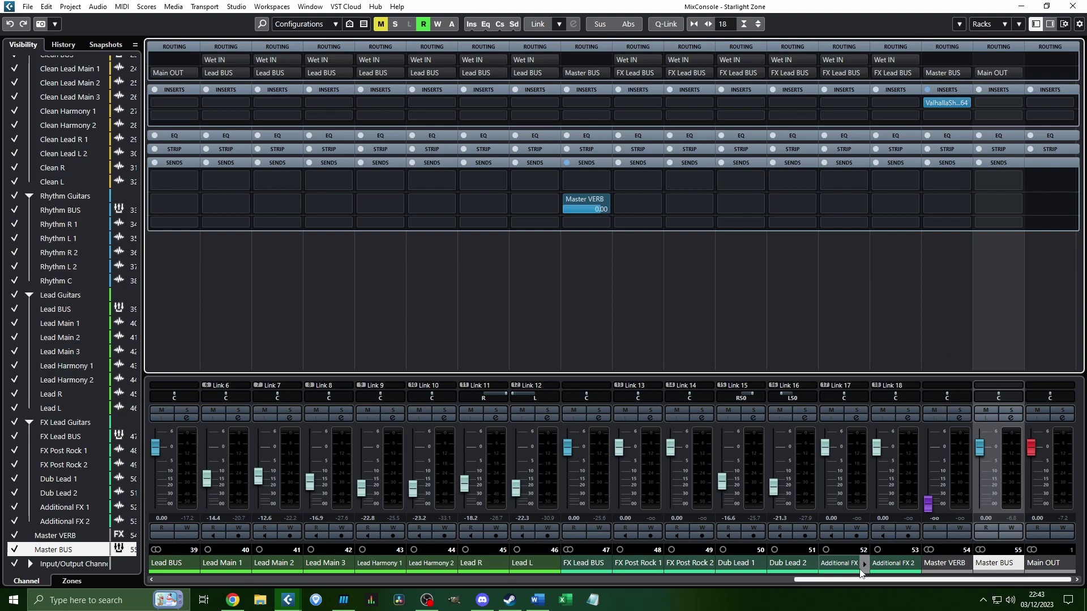
Go through the FX Lead, Lead, Rhythm, Clean and MIDI buses to examine their routing and levels
{"action": "left_click_drag", "start_coordinate": [852, 580], "coordinate": [835, 580]}
{"action": "left_click", "coordinate": [643, 558]}
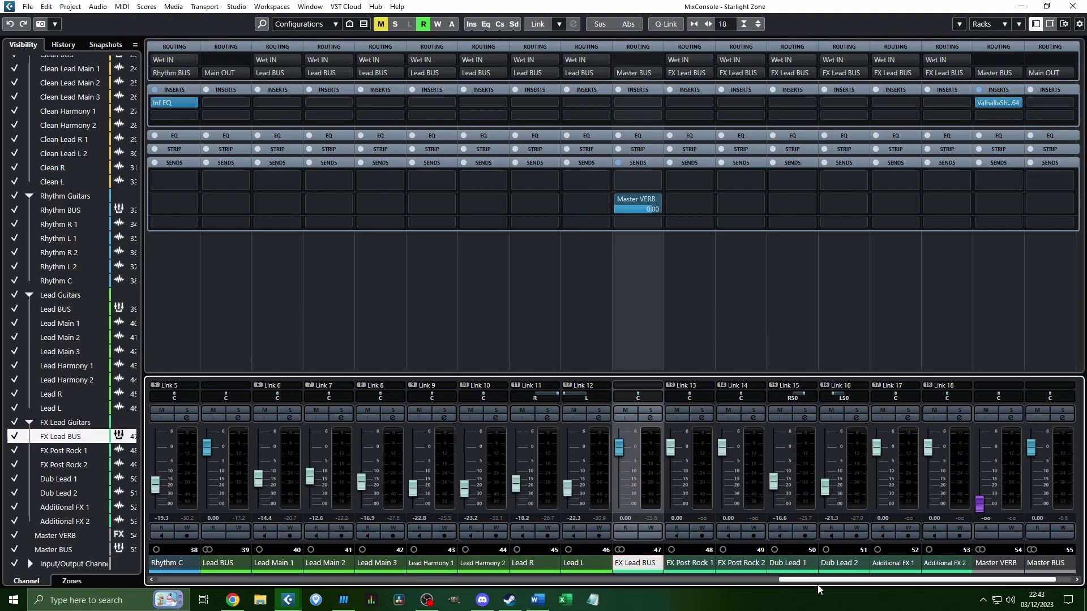
{"action": "scroll", "coordinate": [594, 566], "scroll_direction": "up", "scroll_amount": 7}
{"action": "left_click", "coordinate": [594, 565]}
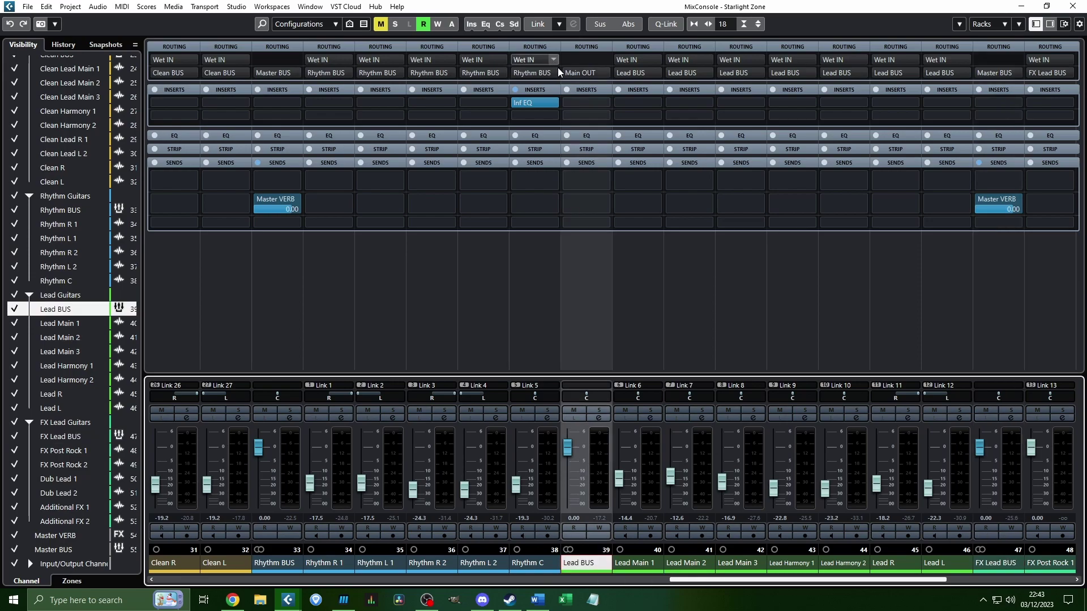
{"action": "left_click", "coordinate": [263, 55]}
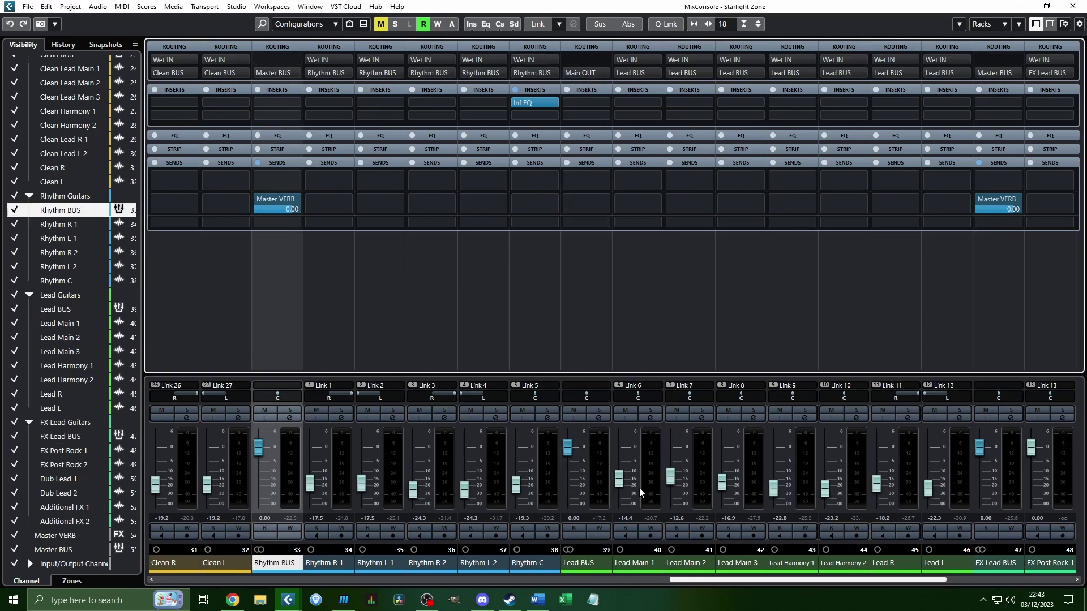
{"action": "left_click_drag", "start_coordinate": [684, 580], "coordinate": [527, 579]}
{"action": "left_click", "coordinate": [271, 196]}
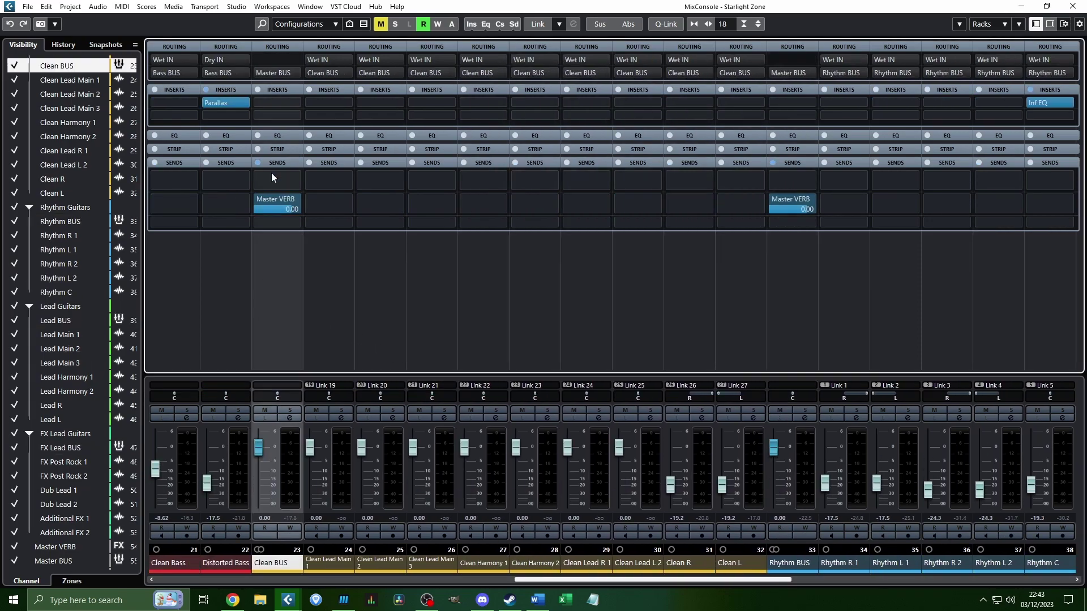
{"action": "left_click_drag", "start_coordinate": [610, 582], "coordinate": [438, 582]}
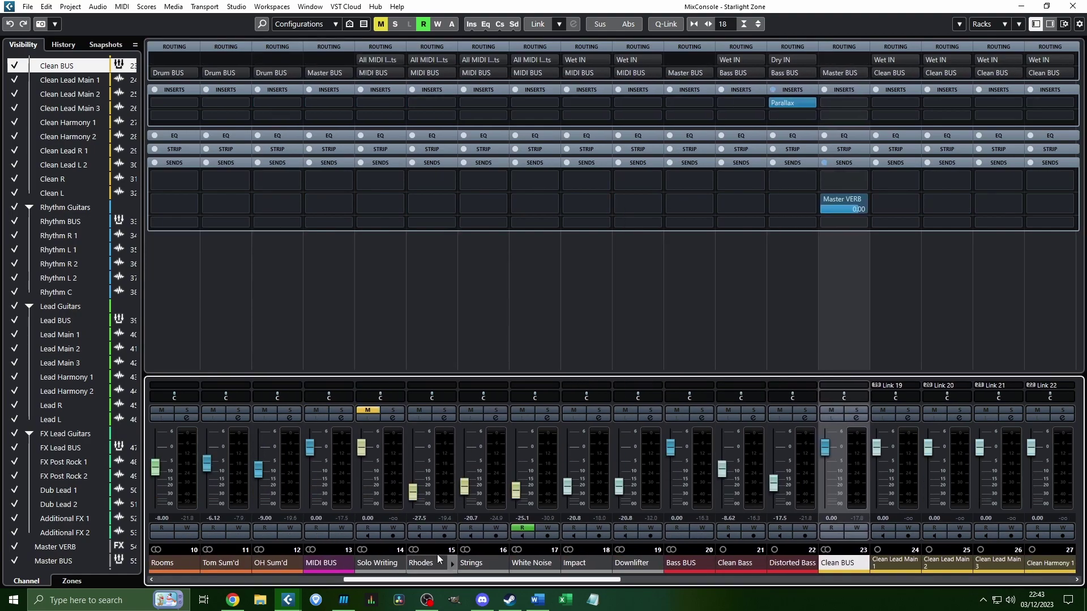
{"action": "left_click", "coordinate": [352, 282]}
{"action": "scroll", "coordinate": [213, 554], "scroll_direction": "up", "scroll_amount": 12}
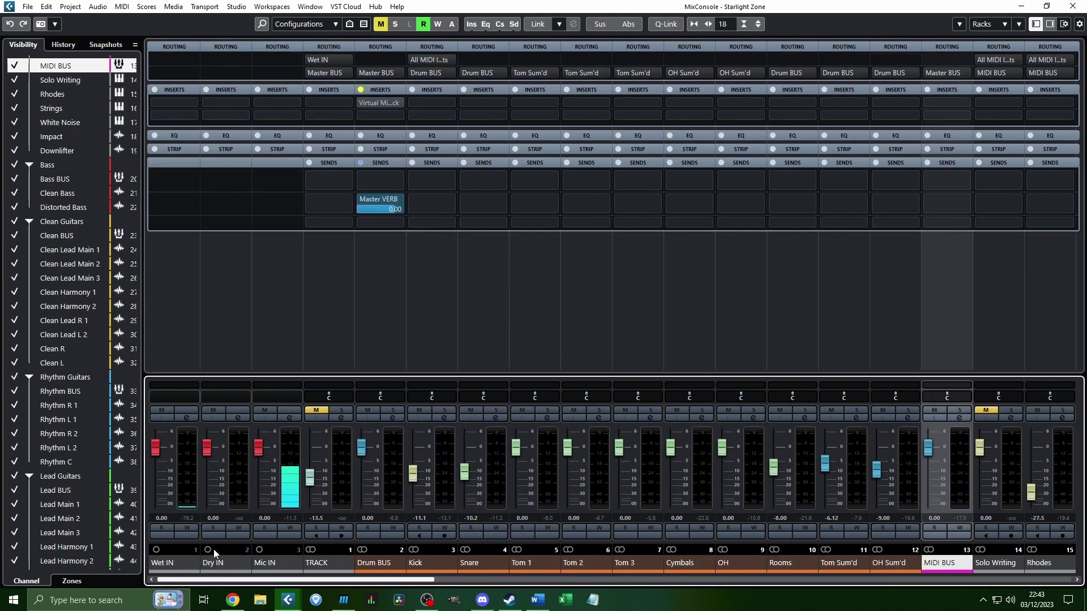
Return to the Master BUS, audition the mix with solos engaged, and clear all solos
{"action": "scroll", "coordinate": [214, 553], "scroll_direction": "down", "scroll_amount": 20}
{"action": "left_click", "coordinate": [993, 332]}
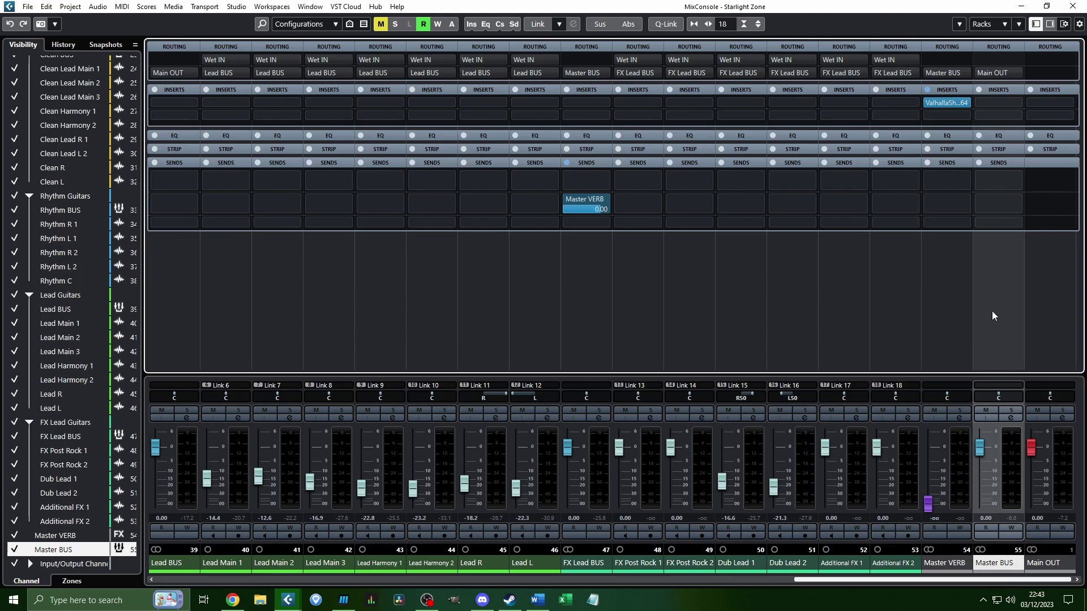
{"action": "left_click", "coordinate": [1009, 411]}
{"action": "key", "text": "space"}
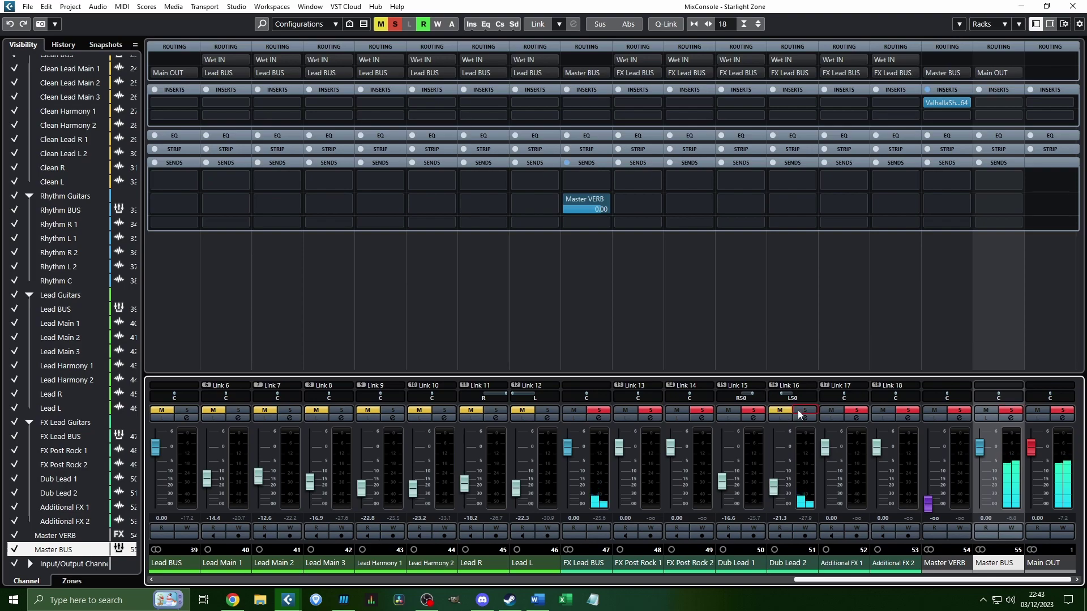
{"action": "key", "text": "space"}
{"action": "left_click", "coordinate": [1062, 410]}
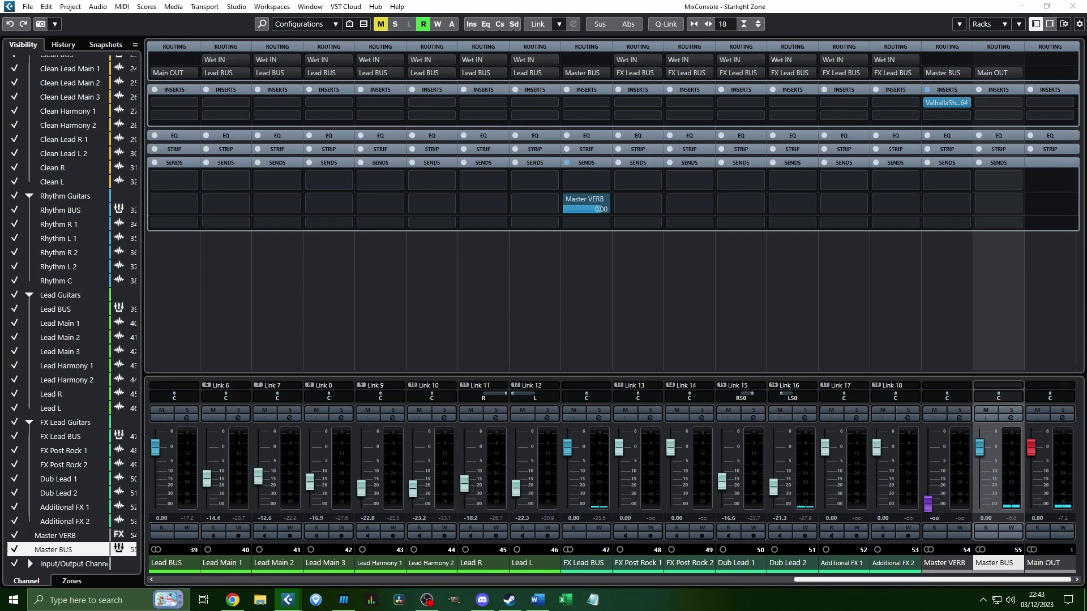
Audition the mix with the Main OUT channel soloed and clear all solos
{"action": "left_click", "coordinate": [1062, 409]}
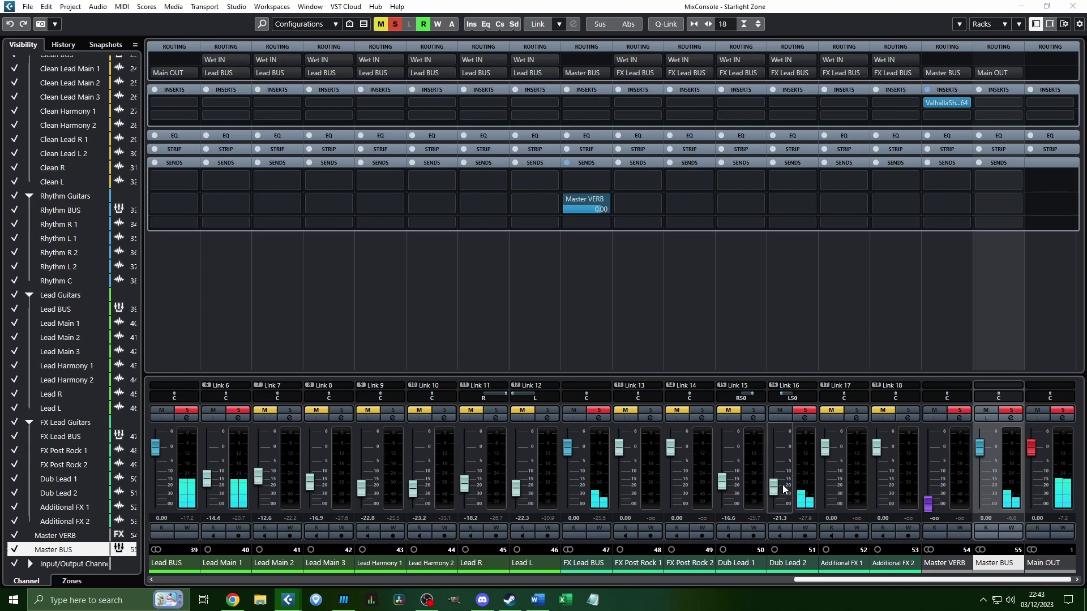
{"action": "scroll", "coordinate": [783, 485], "scroll_direction": "up", "scroll_amount": 3}
{"action": "scroll", "coordinate": [783, 490], "scroll_direction": "down", "scroll_amount": 1}
{"action": "left_click", "coordinate": [394, 24]}
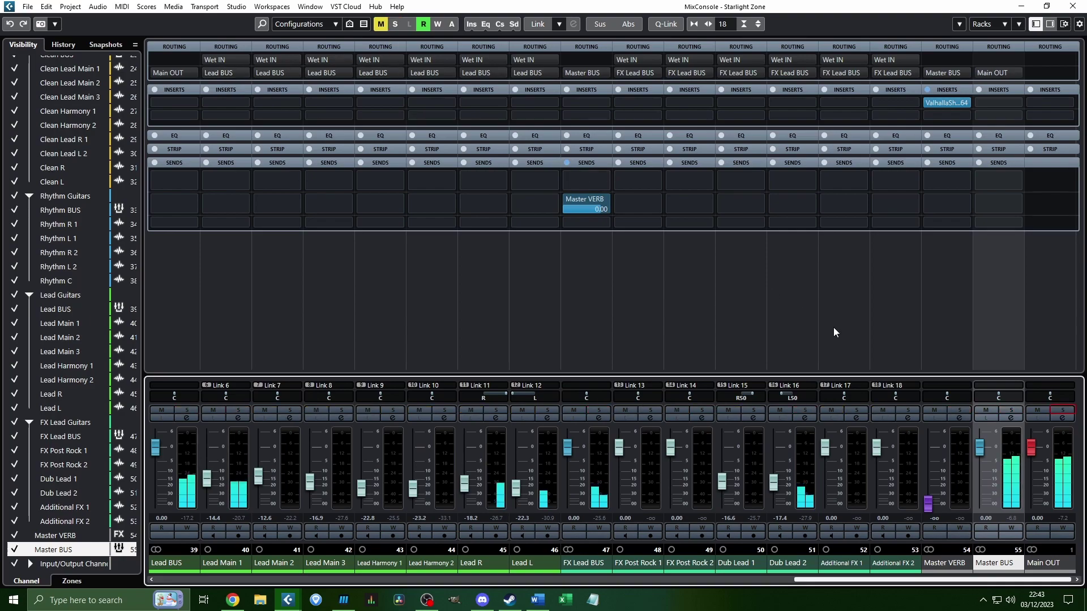
Raise the Dub Lead 1 fader to -15.5 dB and audition the Master BUS in solo, releasing the solo again
{"action": "scroll", "coordinate": [725, 472], "scroll_direction": "up", "scroll_amount": 1}
{"action": "scroll", "coordinate": [772, 480], "scroll_direction": "up", "scroll_amount": 1}
{"action": "left_click", "coordinate": [1011, 410]}
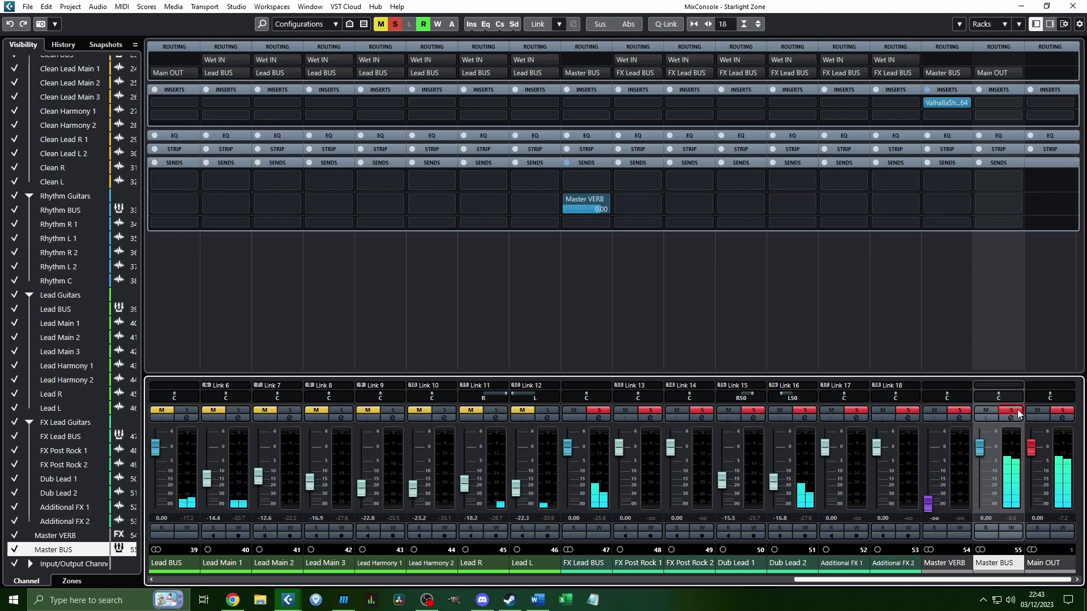
{"action": "left_click", "coordinate": [1013, 411]}
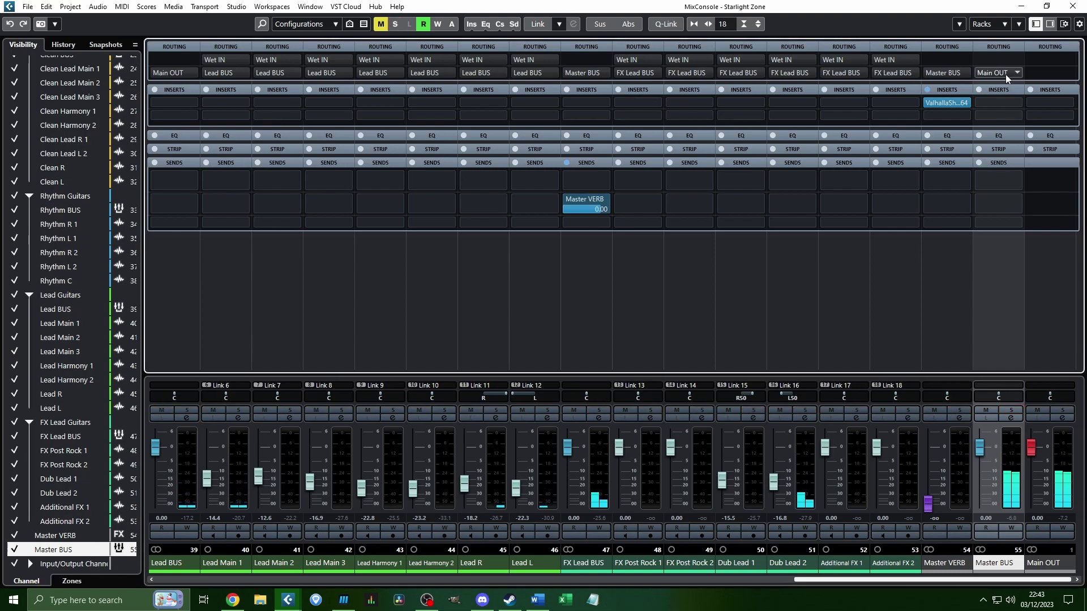
Insert the VBC Rack from the Dynamics plug-ins in the first insert slot of the Master BUS
{"action": "left_click", "coordinate": [1006, 101]}
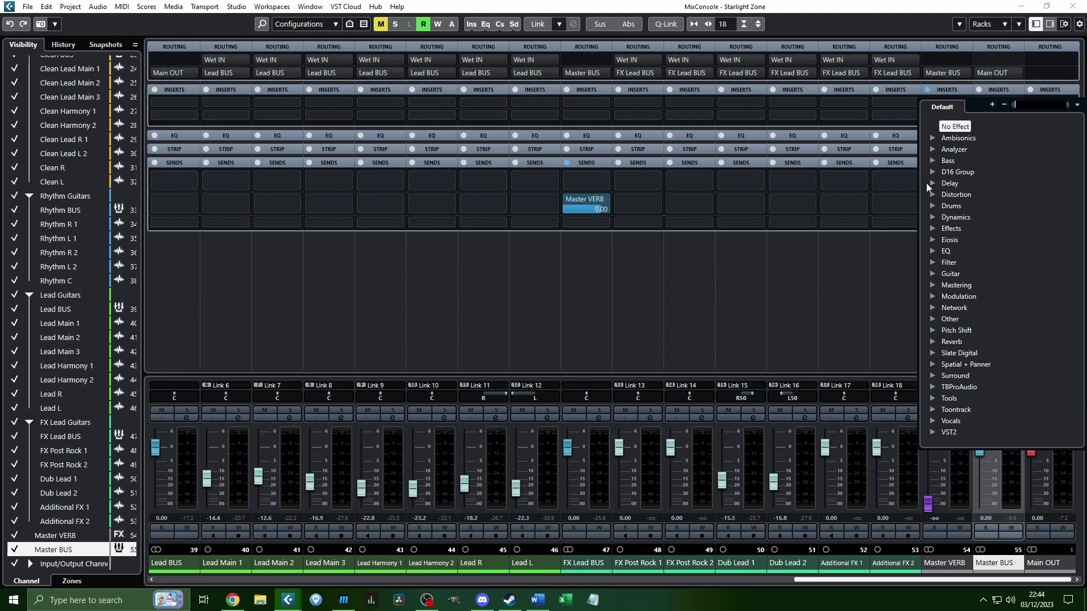
{"action": "left_click", "coordinate": [932, 218]}
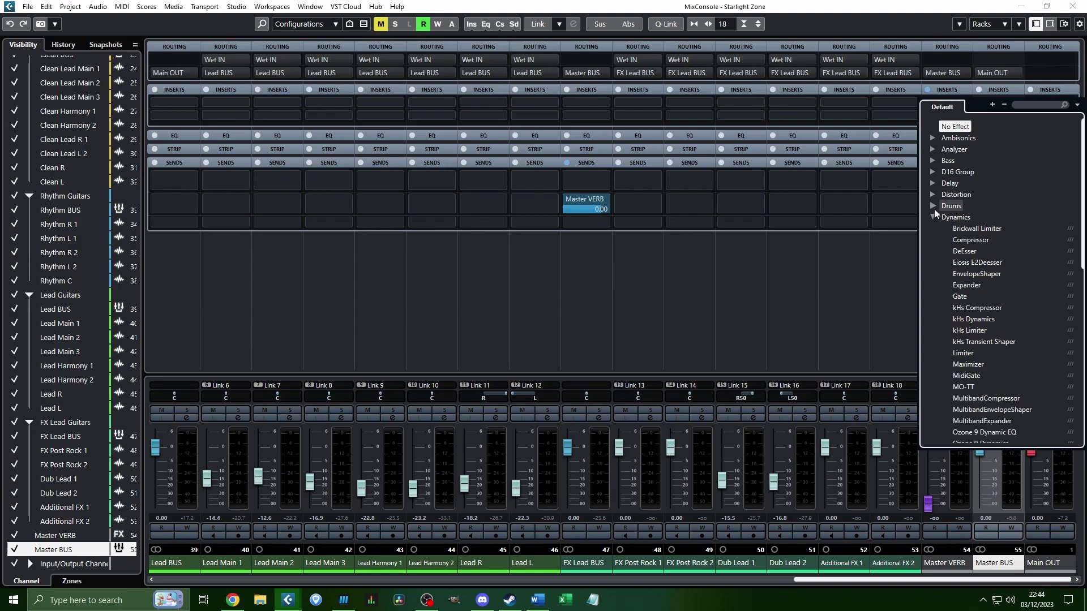
{"action": "scroll", "coordinate": [936, 211], "scroll_direction": "down", "scroll_amount": 3}
{"action": "scroll", "coordinate": [936, 211], "scroll_direction": "down", "scroll_amount": 5}
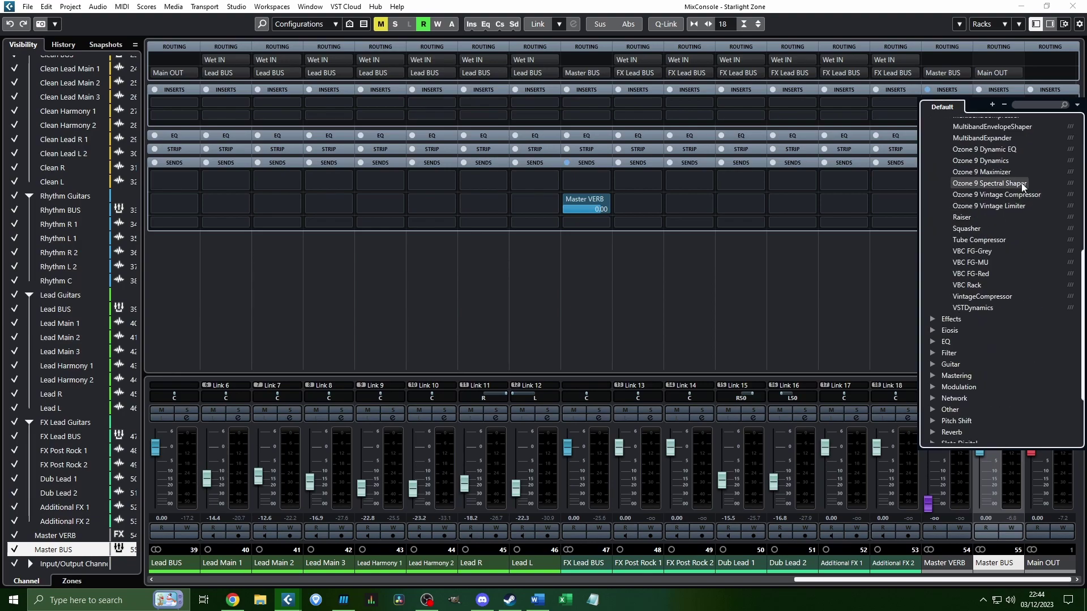
{"action": "left_click", "coordinate": [969, 284]}
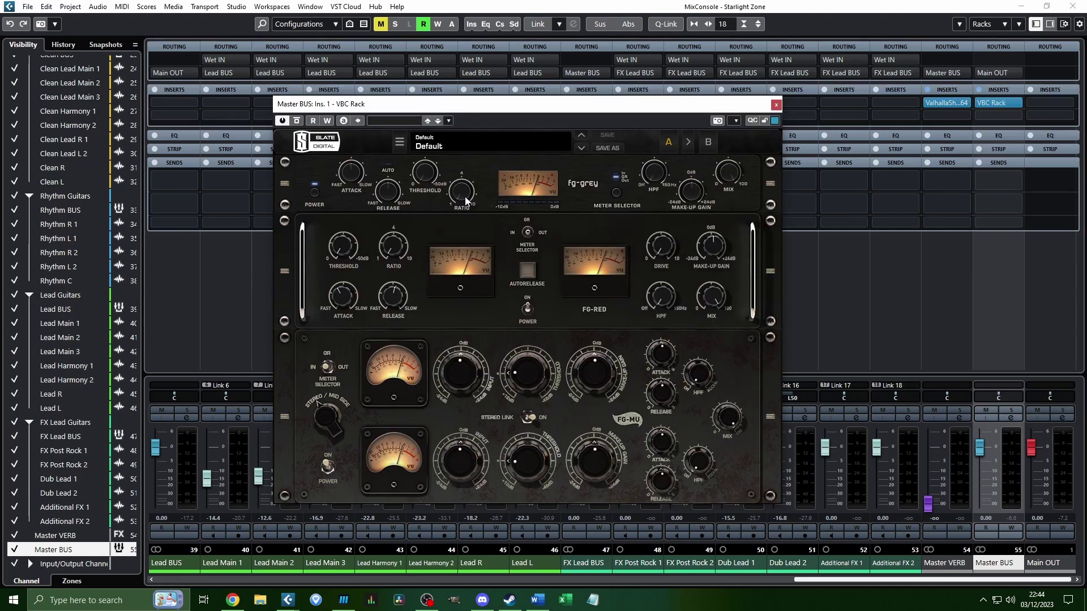
{"action": "left_click_drag", "start_coordinate": [512, 120], "coordinate": [521, 111]}
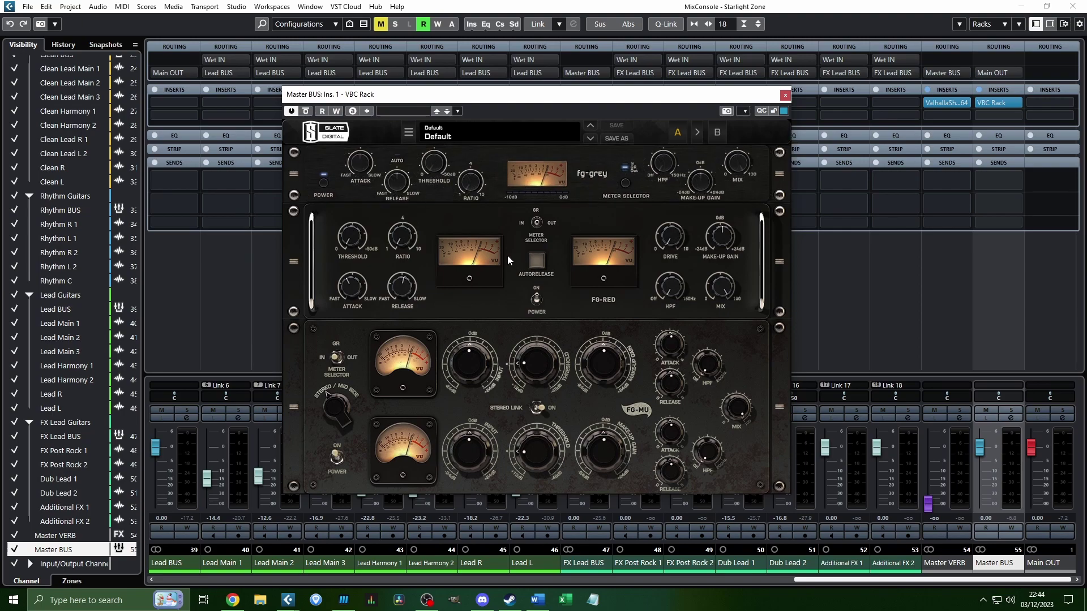
{"action": "left_click", "coordinate": [996, 103]}
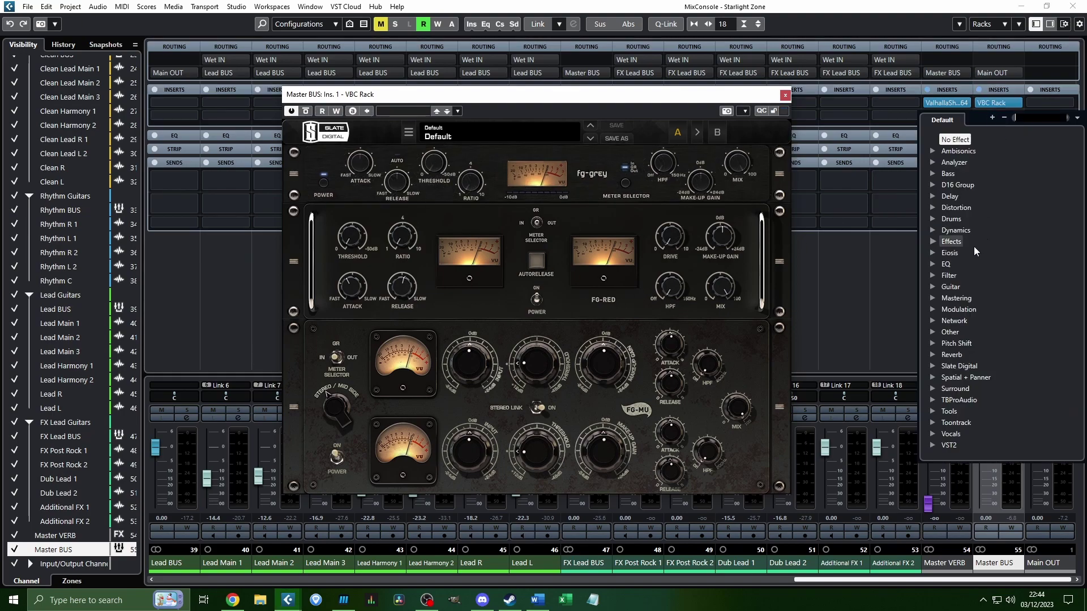
{"action": "left_click", "coordinate": [938, 232]}
{"action": "scroll", "coordinate": [985, 294], "scroll_direction": "down", "scroll_amount": 5}
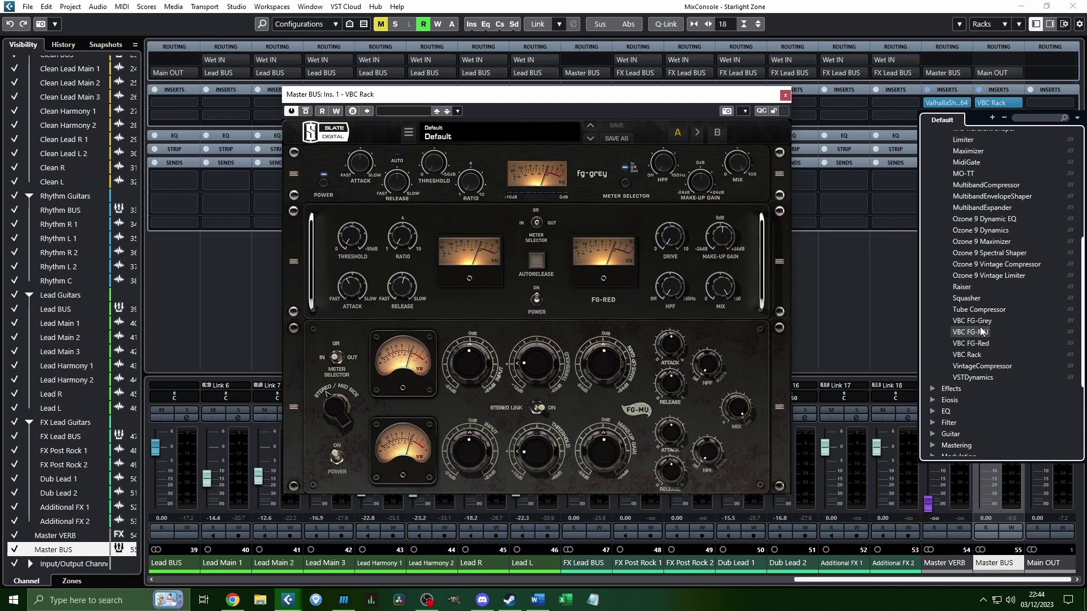
{"action": "left_click", "coordinate": [571, 101]}
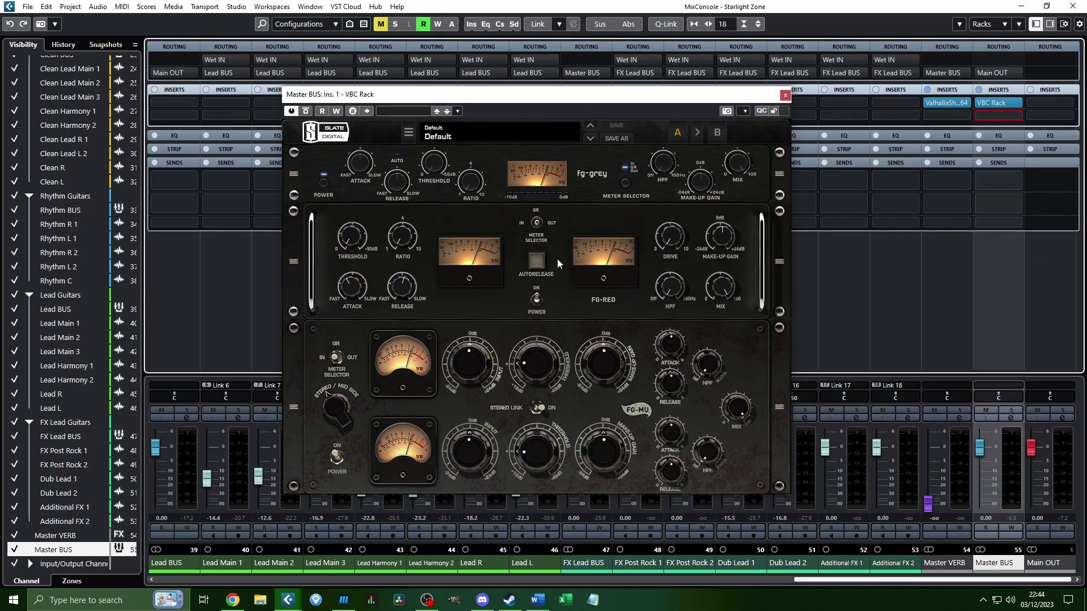
Adjust the threshold and ratio of the FG-Grey compressor in the Master BUS rack
{"action": "mouse_move", "coordinate": [959, 119]}
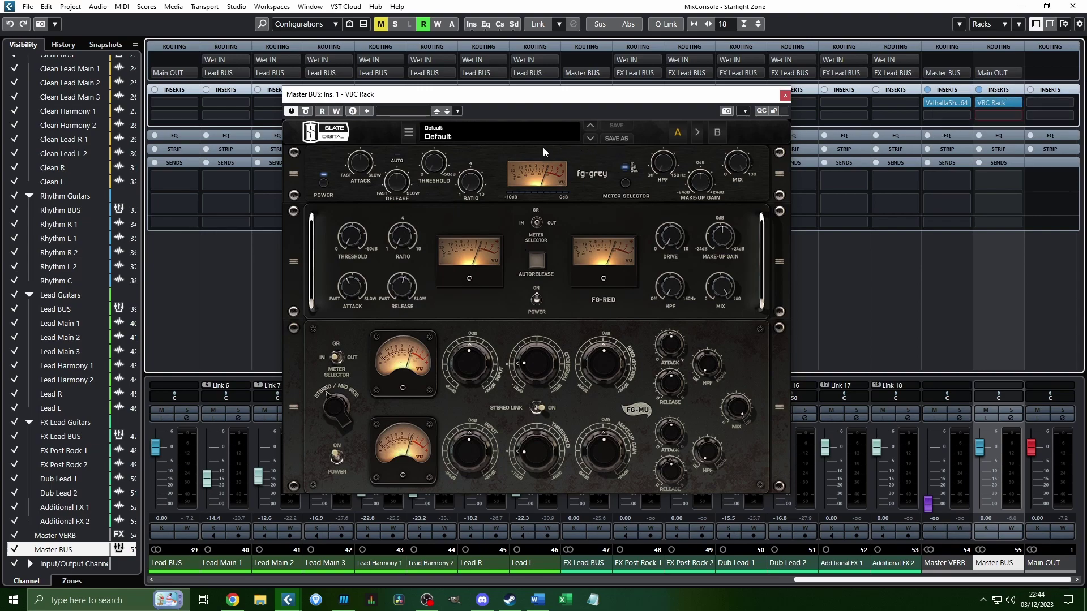
{"action": "left_click", "coordinate": [458, 157]}
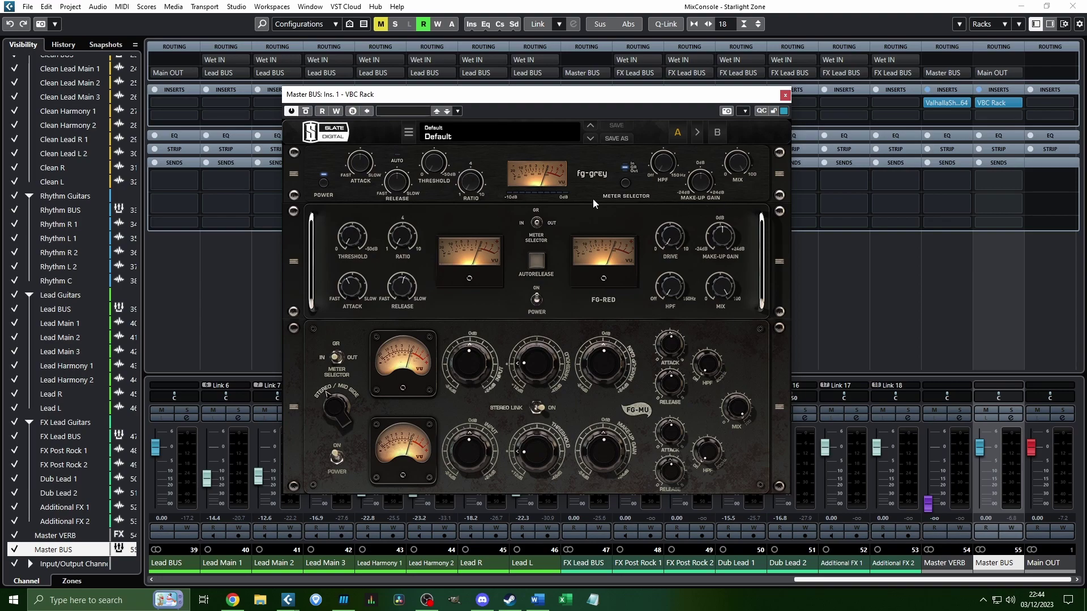
{"action": "mouse_move", "coordinate": [473, 185]}
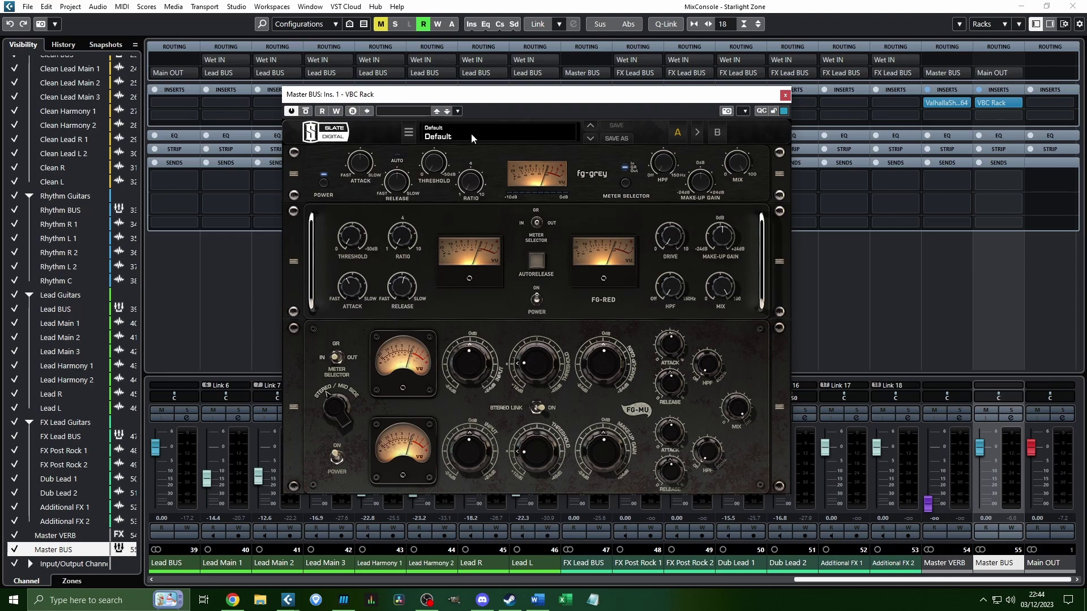
{"action": "mouse_move", "coordinate": [444, 155]}
{"action": "left_click_drag", "start_coordinate": [443, 156], "coordinate": [441, 125]}
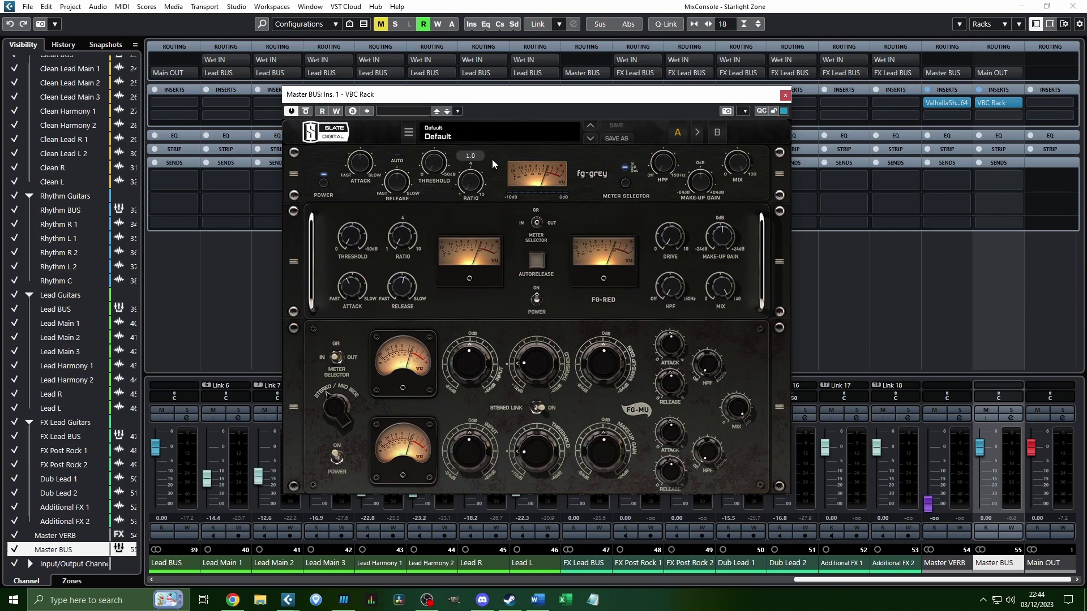
{"action": "left_click_drag", "start_coordinate": [434, 165], "coordinate": [446, 101]}
{"action": "left_click", "coordinate": [477, 194]}
{"action": "left_click", "coordinate": [502, 163]}
{"action": "left_click_drag", "start_coordinate": [461, 187], "coordinate": [477, 168]}
Try the FG-Grey compressor's auto release setting and adjust its attack
{"action": "mouse_move", "coordinate": [476, 183]}
{"action": "left_click", "coordinate": [396, 152]}
{"action": "left_click", "coordinate": [396, 153]}
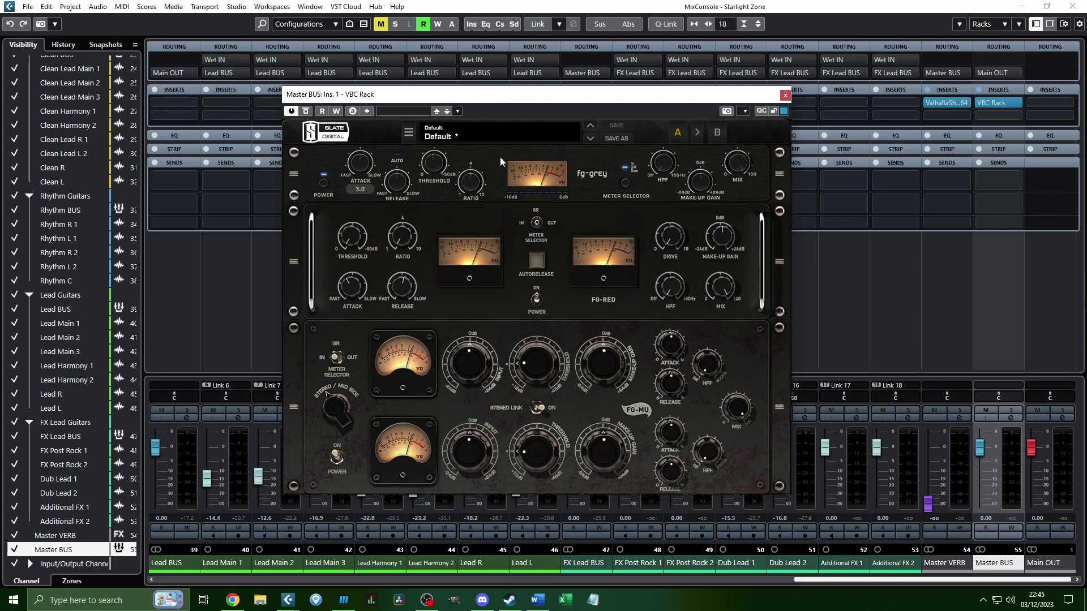
{"action": "mouse_move", "coordinate": [431, 175]}
{"action": "left_click_drag", "start_coordinate": [359, 163], "coordinate": [346, 209]}
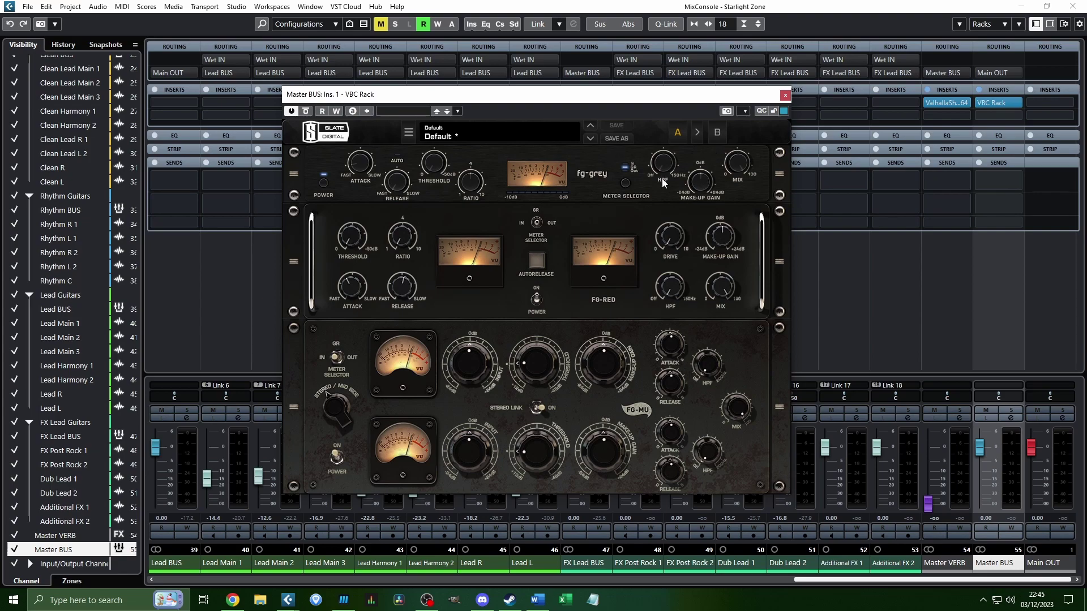
Insert the Frequency EQ in the first insert slot of the Main OUT channel
{"action": "left_click", "coordinate": [1041, 105]}
{"action": "left_click", "coordinate": [932, 250]}
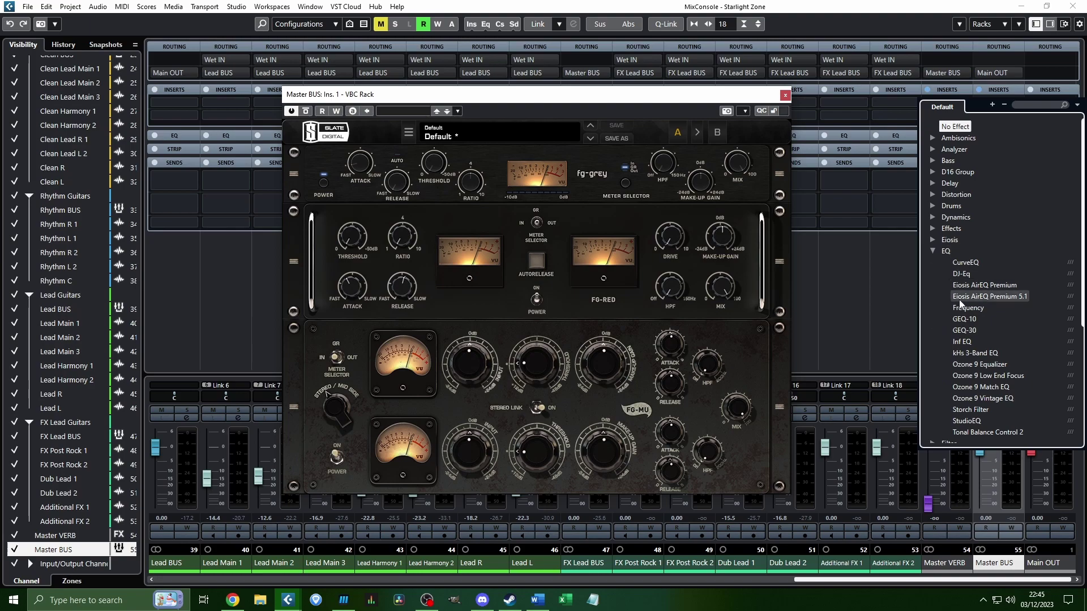
{"action": "left_click", "coordinate": [969, 308]}
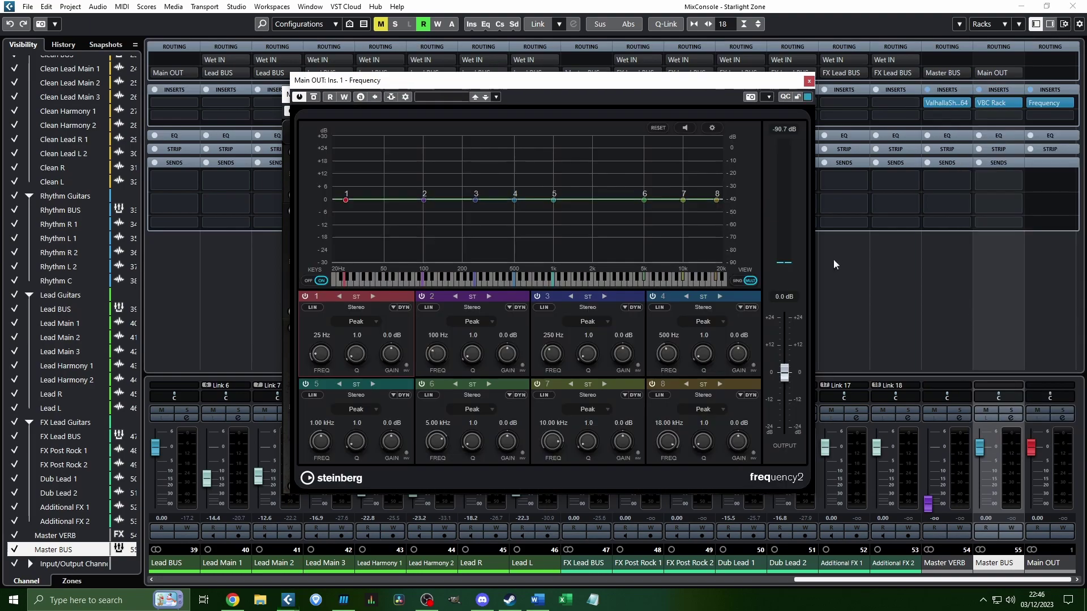
Set EQ band 1 to Cut 24, change band 8's filter type, and shift both bands' cutoff frequencies
{"action": "left_click", "coordinate": [363, 318]}
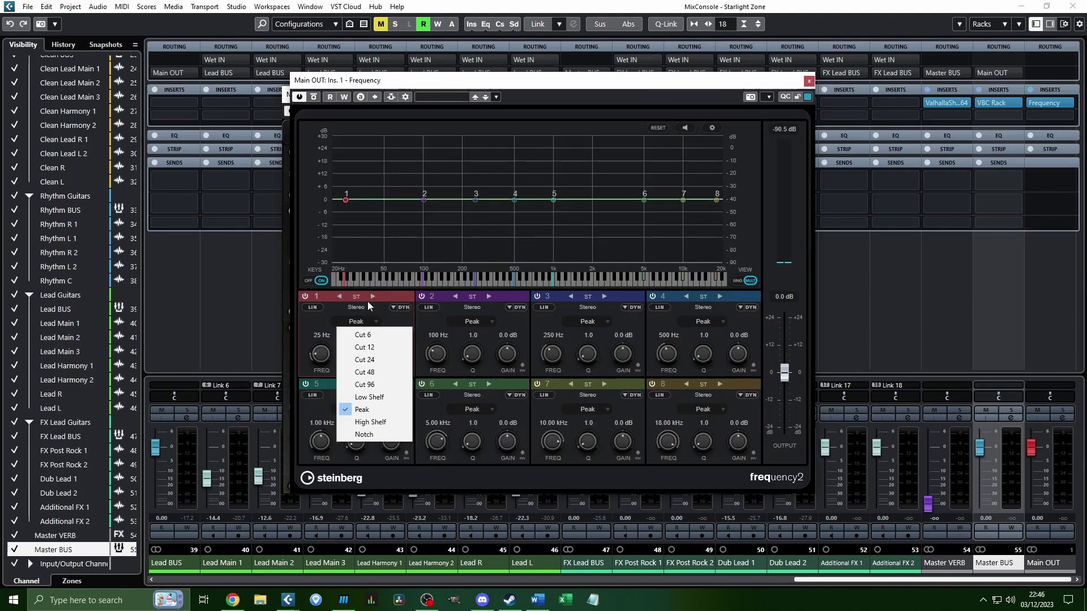
{"action": "left_click", "coordinate": [365, 360]}
{"action": "mouse_move", "coordinate": [345, 201]}
{"action": "left_mouse_down"}
{"action": "mouse_move", "coordinate": [384, 203]}
{"action": "mouse_move", "coordinate": [358, 220]}
{"action": "mouse_move", "coordinate": [385, 195]}
{"action": "mouse_move", "coordinate": [679, 200]}
{"action": "mouse_move", "coordinate": [333, 201]}
{"action": "left_mouse_up"}
{"action": "left_click", "coordinate": [702, 409]}
{"action": "left_click", "coordinate": [702, 438]}
{"action": "left_click_drag", "start_coordinate": [716, 200], "coordinate": [249, 195]}
Close the Frequency EQ and remove it from the Main OUT inserts
{"action": "left_click", "coordinate": [1033, 104]}
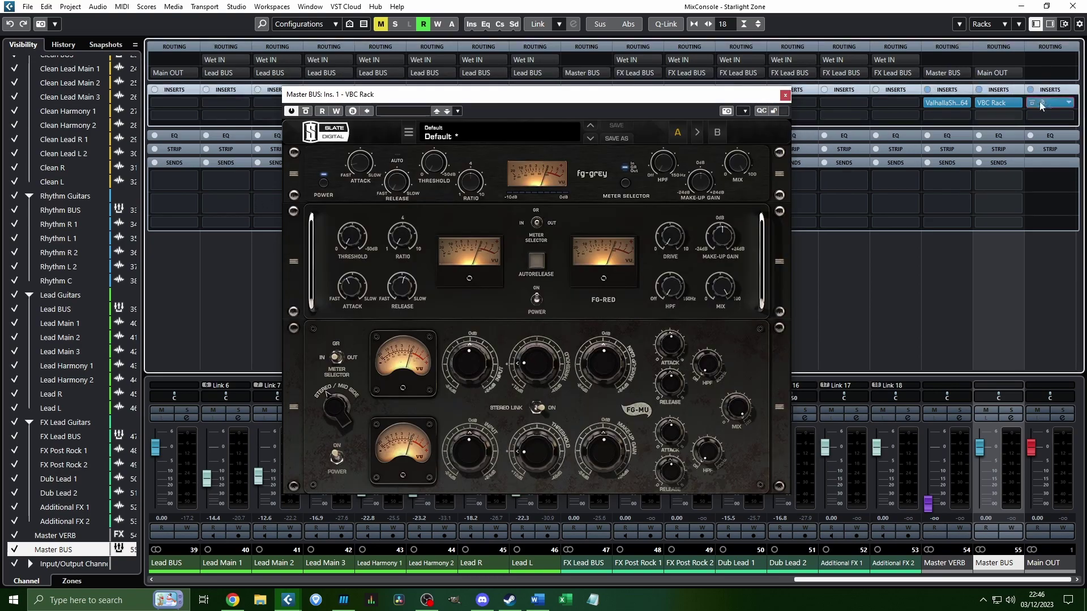
{"action": "left_click", "coordinate": [1067, 103]}
{"action": "left_click", "coordinate": [970, 131]}
Adjust the high-pass filter of the FG-Grey compressor
{"action": "left_click", "coordinate": [664, 162]}
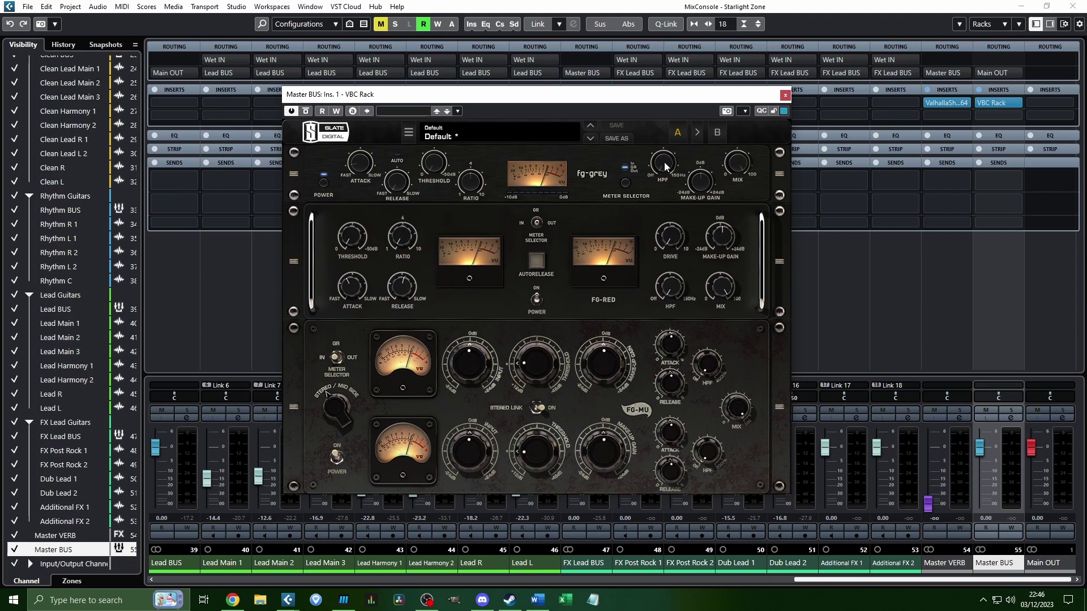
{"action": "left_click", "coordinate": [664, 162]}
{"action": "left_click_drag", "start_coordinate": [684, 118], "coordinate": [688, 105]}
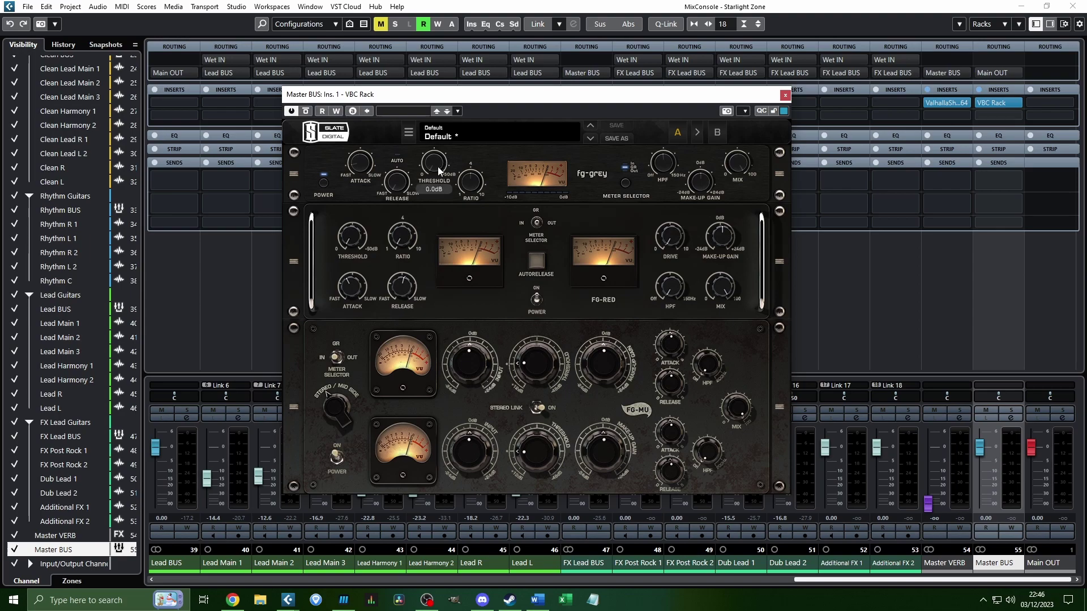
{"action": "mouse_move", "coordinate": [433, 164]}
Power off FG-MU and set FG-Red to ratio 3.0, release 0.6 and a 71 Hz high-pass filter, adjusting its attack
{"action": "left_click", "coordinate": [336, 457]}
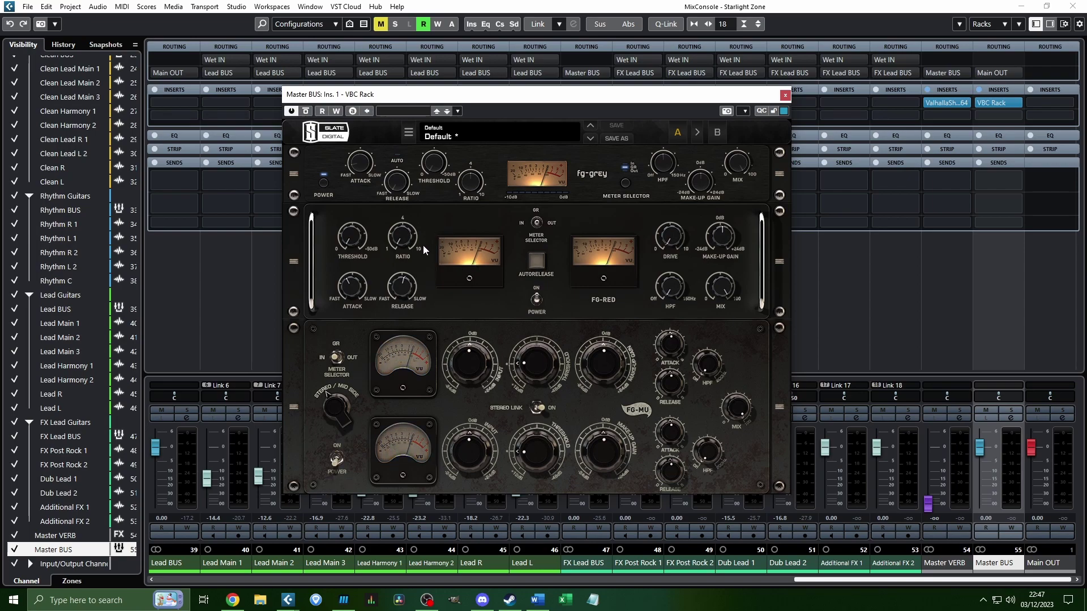
{"action": "left_click_drag", "start_coordinate": [401, 236], "coordinate": [419, 182]}
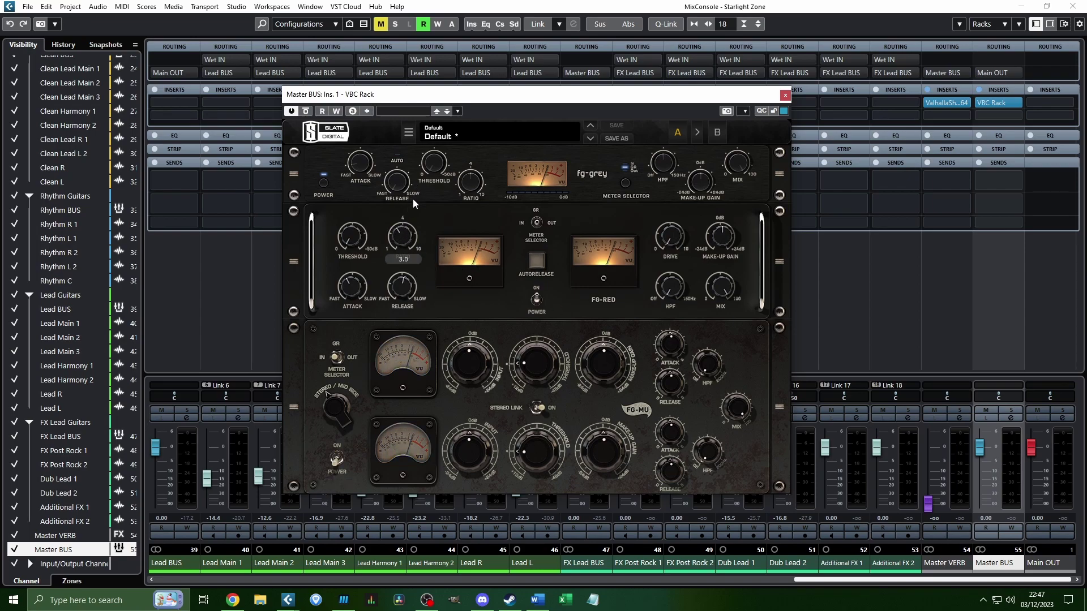
{"action": "left_click_drag", "start_coordinate": [356, 283], "coordinate": [345, 327]}
{"action": "left_click_drag", "start_coordinate": [401, 285], "coordinate": [384, 355]}
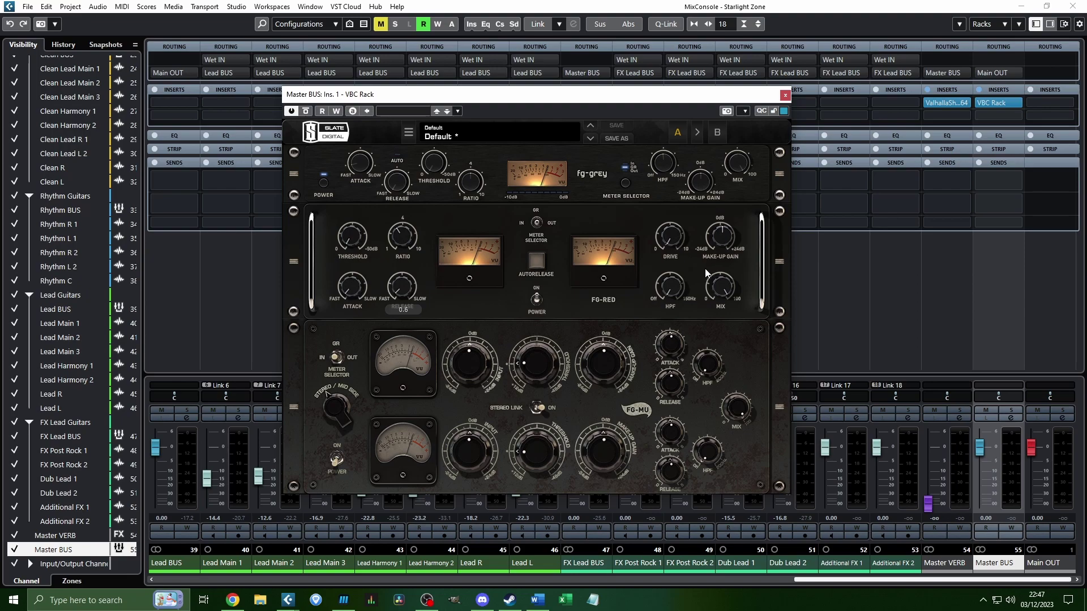
{"action": "left_click_drag", "start_coordinate": [676, 269], "coordinate": [688, 227]}
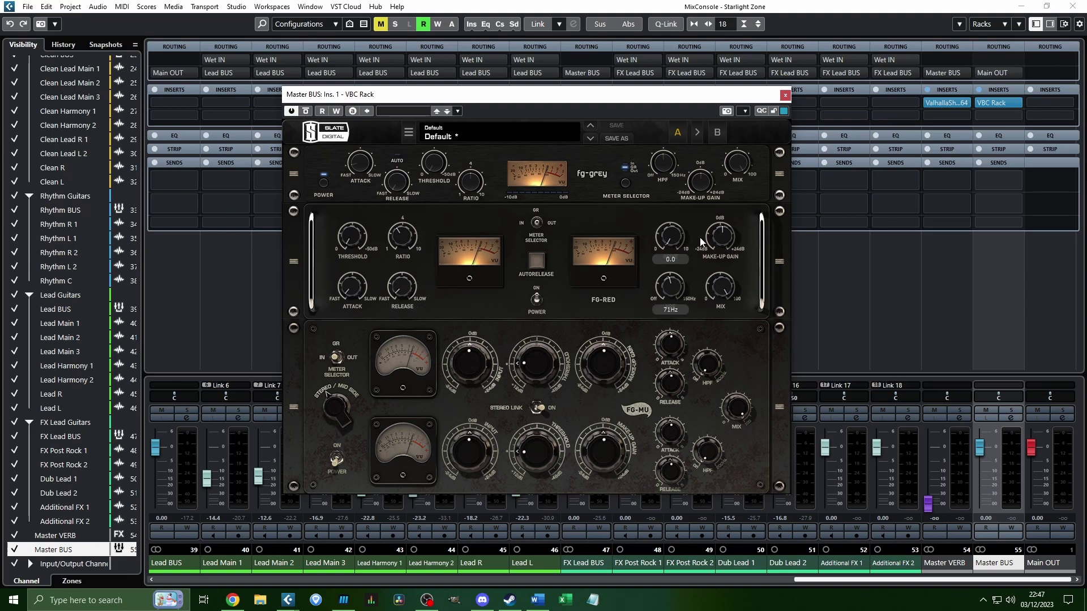
Compare FG-Red at different mix amounts and with its power toggled, settling its mix at about 24%
{"action": "mouse_move", "coordinate": [723, 284]}
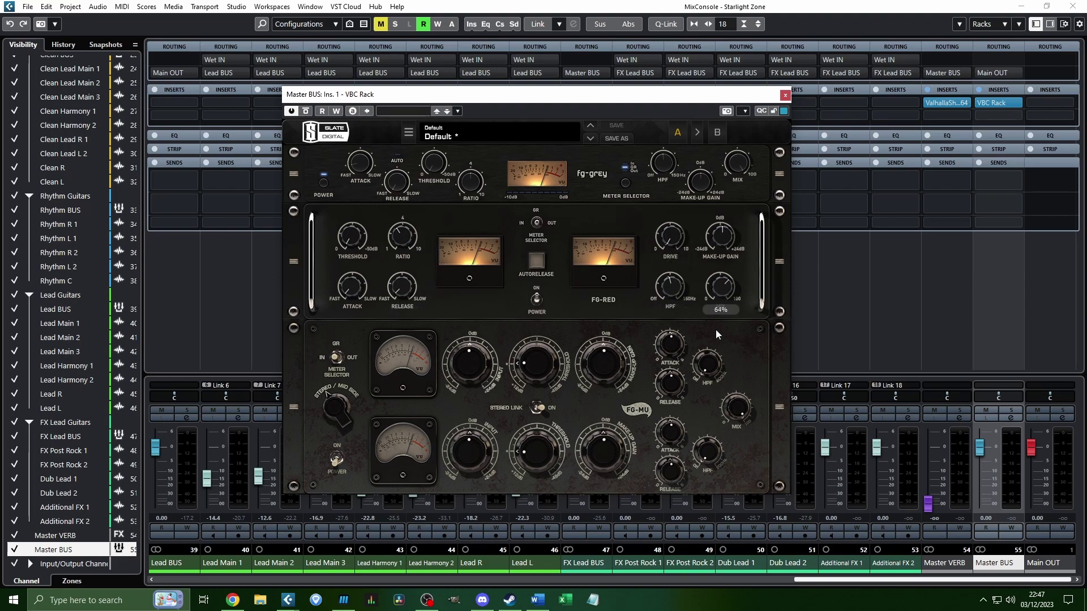
{"action": "left_click_drag", "start_coordinate": [719, 359], "coordinate": [715, 396]}
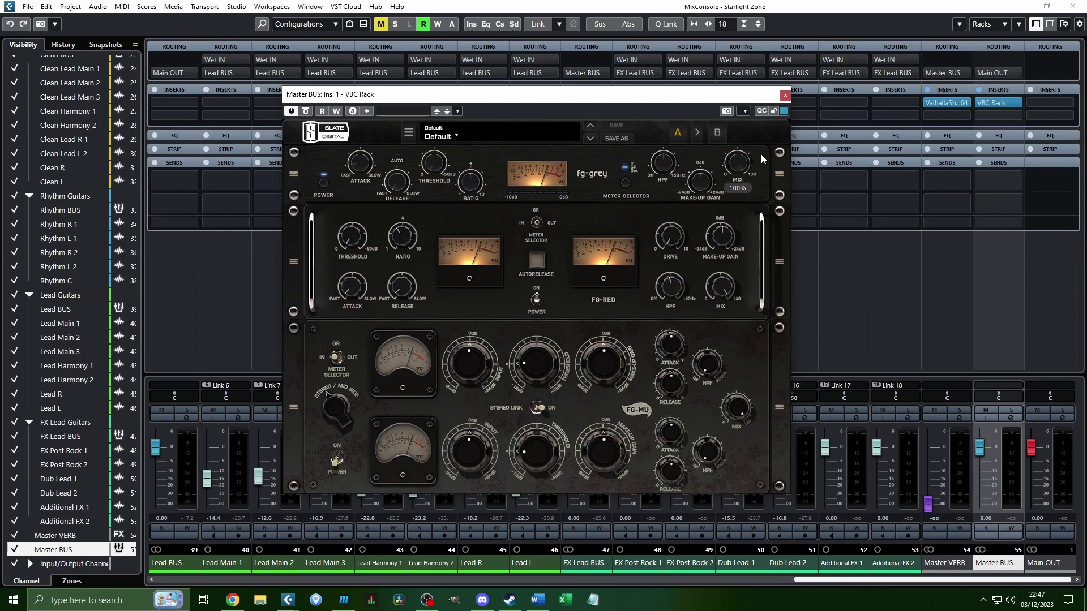
{"action": "mouse_move", "coordinate": [747, 159]}
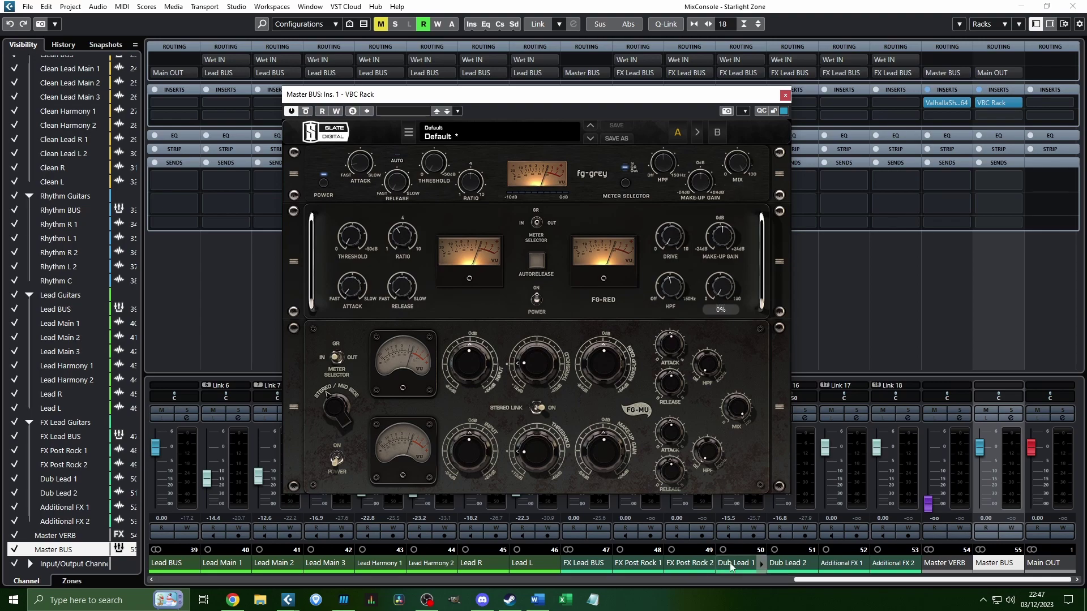
{"action": "left_click", "coordinate": [538, 299]}
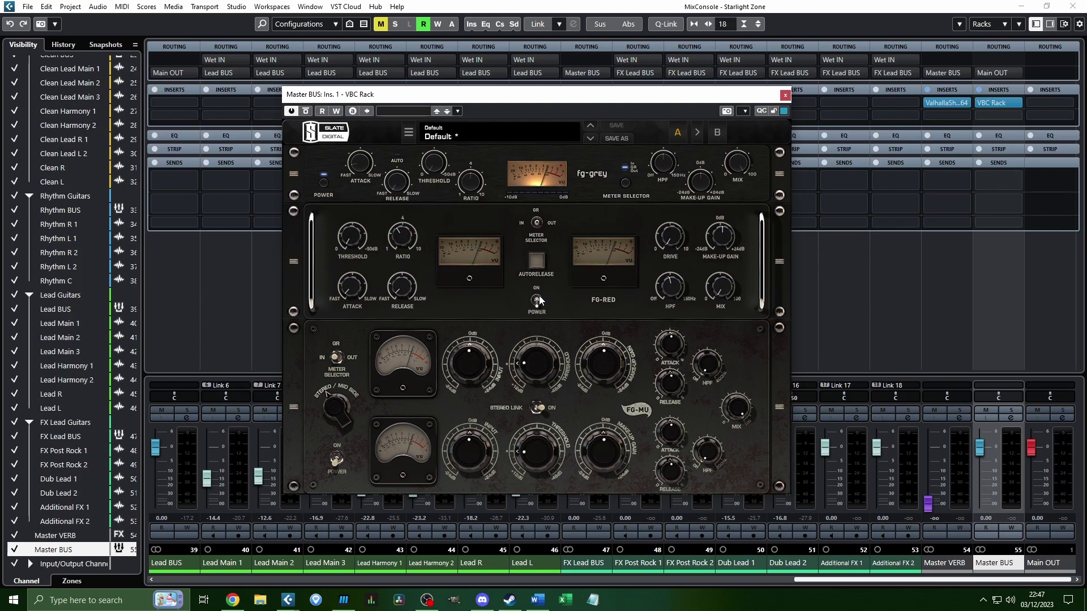
{"action": "left_click", "coordinate": [539, 300]}
{"action": "mouse_move", "coordinate": [728, 279]}
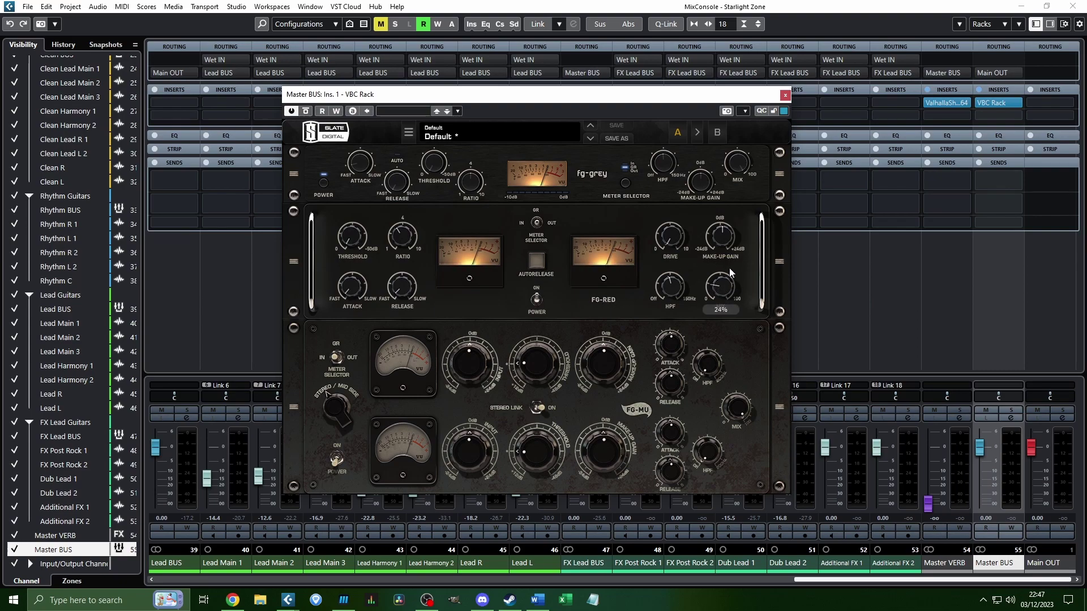
{"action": "left_click_drag", "start_coordinate": [730, 268], "coordinate": [728, 268]}
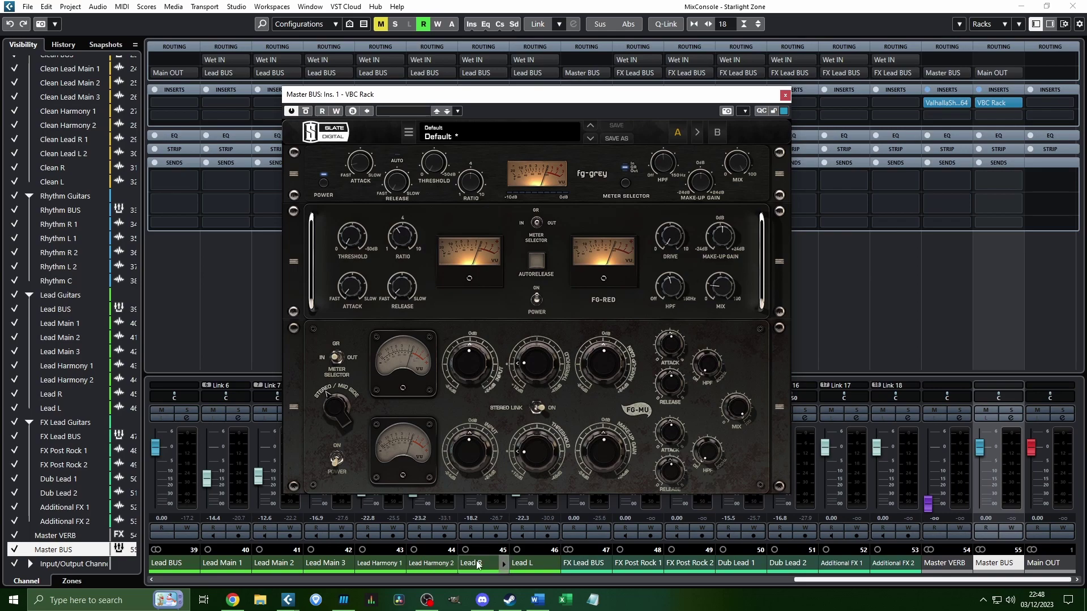
Look across the mixer channels and close the VBC Rack window
{"action": "left_click_drag", "start_coordinate": [871, 580], "coordinate": [254, 552]}
{"action": "scroll", "coordinate": [254, 553], "scroll_direction": "right", "scroll_amount": 10}
{"action": "left_click_drag", "start_coordinate": [353, 182], "coordinate": [337, 291]}
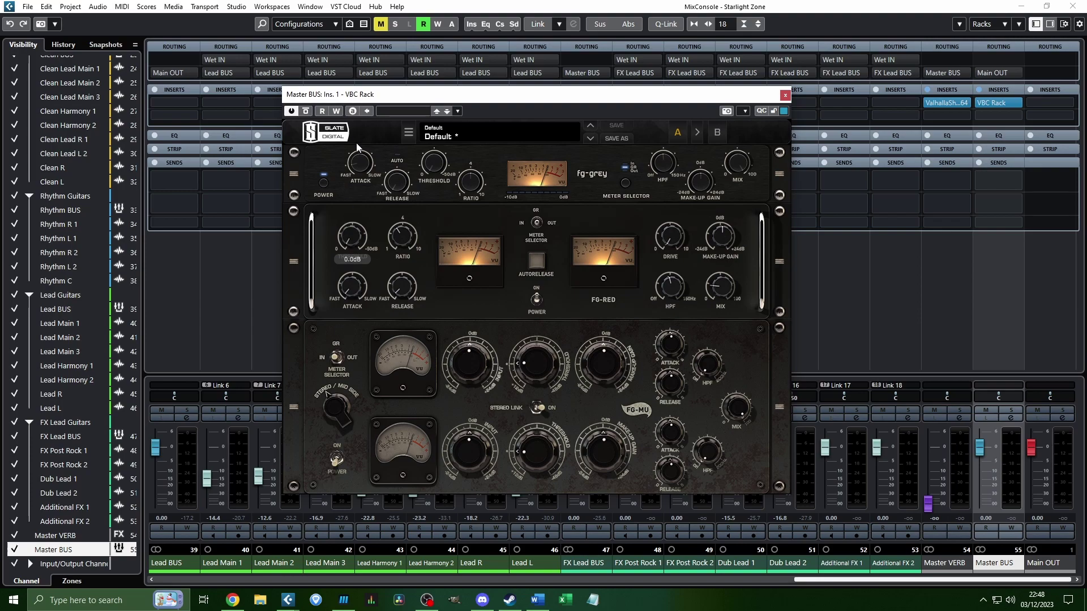
{"action": "left_click", "coordinate": [785, 96]}
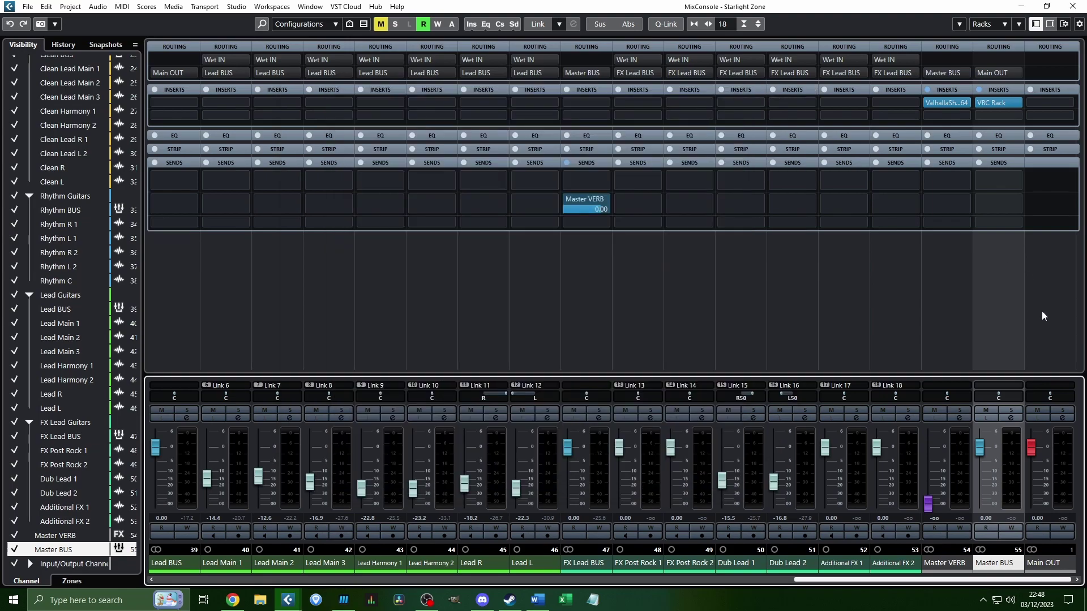
Insert Infinity EQ in the first insert slot of the Main OUT channel and reposition its window over the mixer
{"action": "left_click", "coordinate": [1036, 102]}
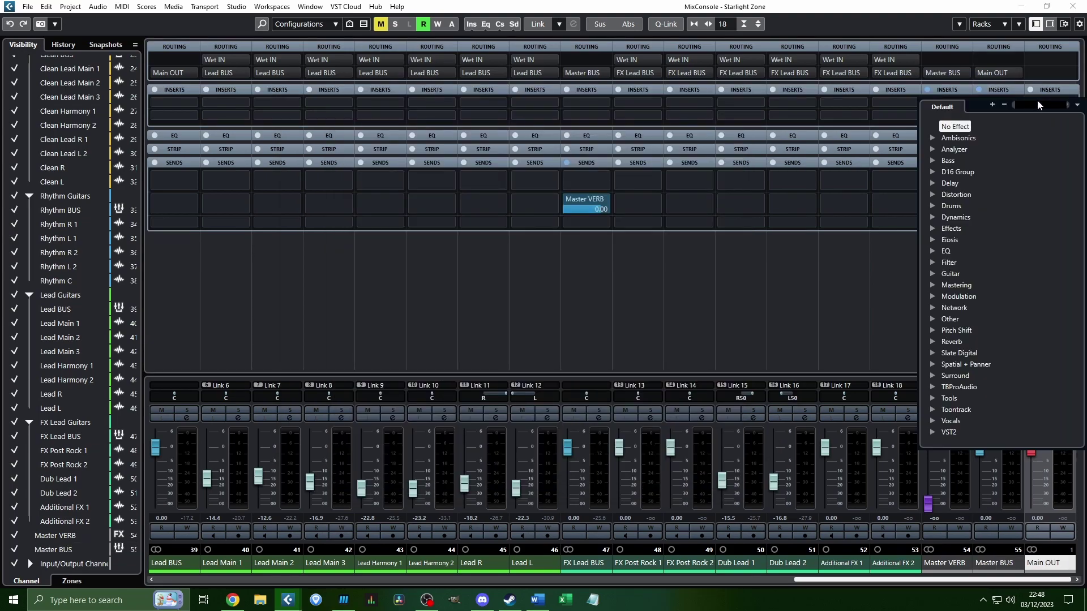
{"action": "type", "text": "inf"}
{"action": "key", "text": "Return"}
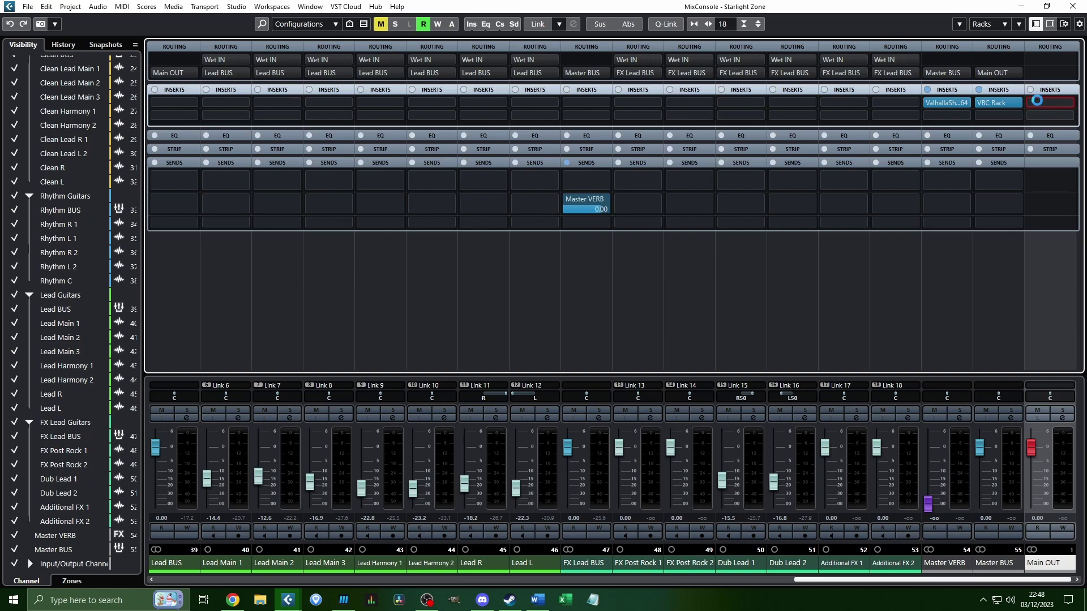
{"action": "left_click_drag", "start_coordinate": [763, 128], "coordinate": [540, 120]}
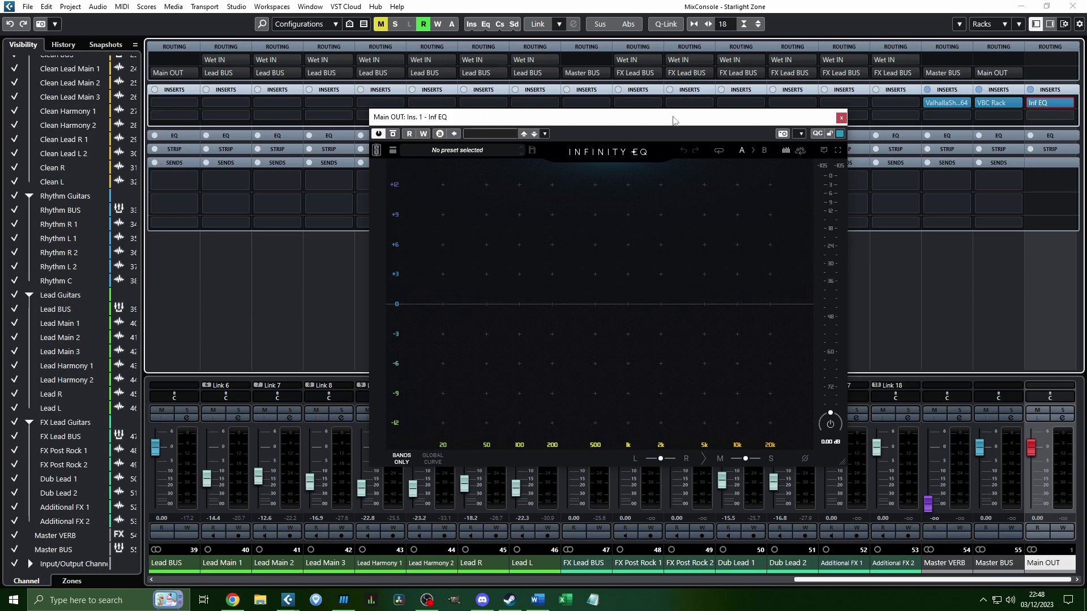
Add an EQ band, sweep it boosted through the spectrum, and settle it as a 1.40 dB cut at 5.55 kHz
{"action": "double_click", "coordinate": [582, 276]}
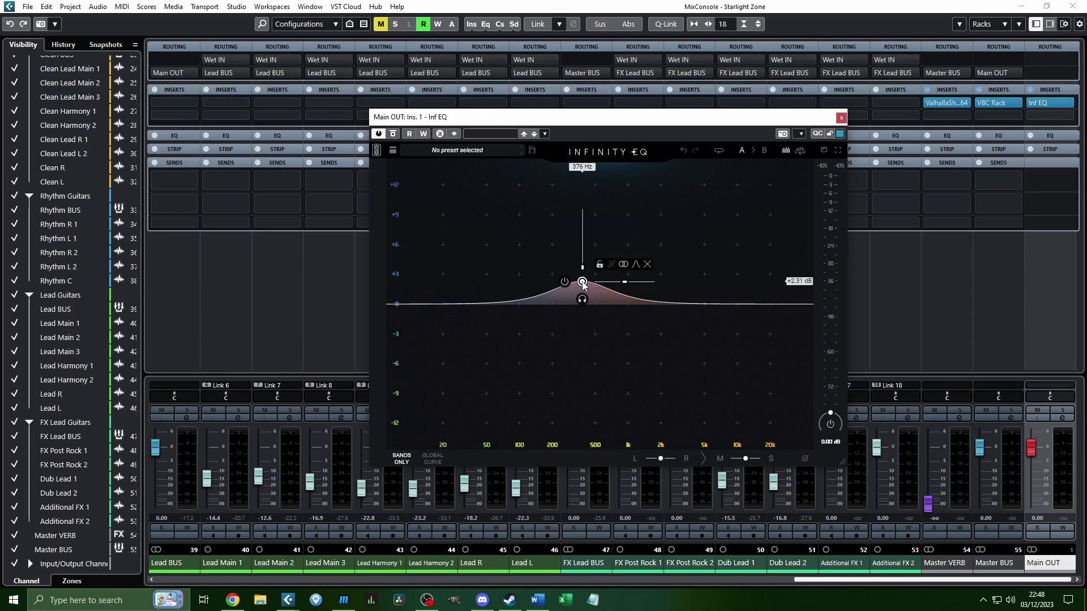
{"action": "left_click_drag", "start_coordinate": [582, 274], "coordinate": [579, 208]}
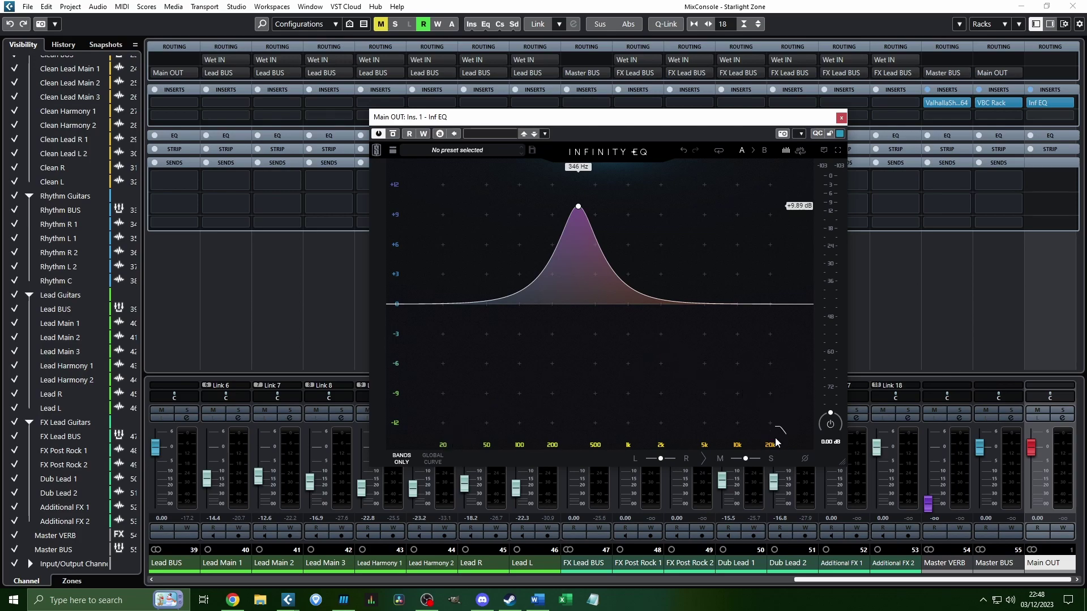
{"action": "mouse_move", "coordinate": [577, 208]}
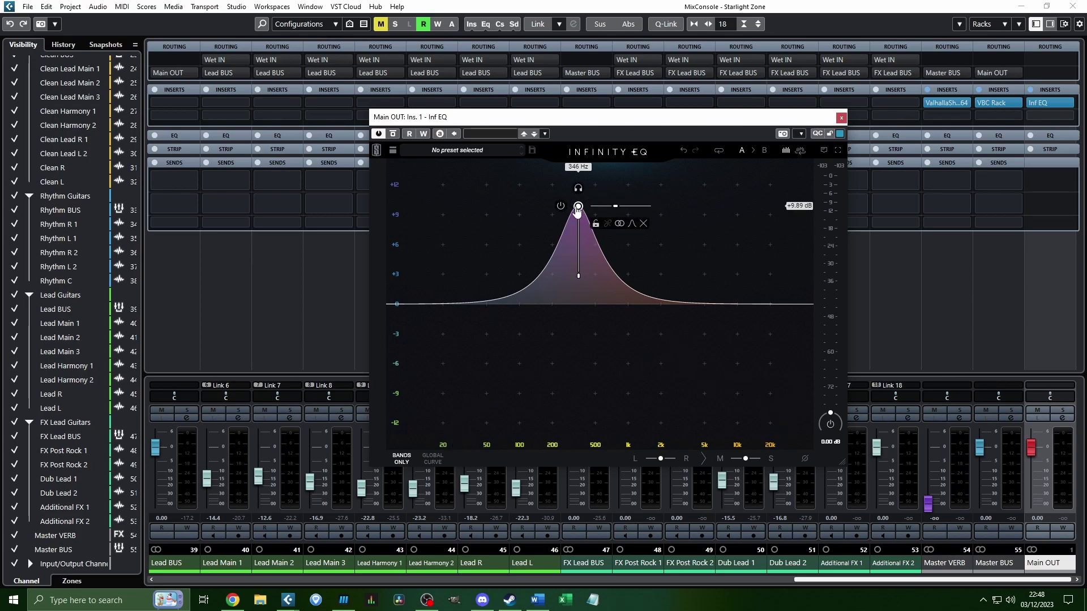
{"action": "left_click_drag", "start_coordinate": [578, 206], "coordinate": [546, 304]}
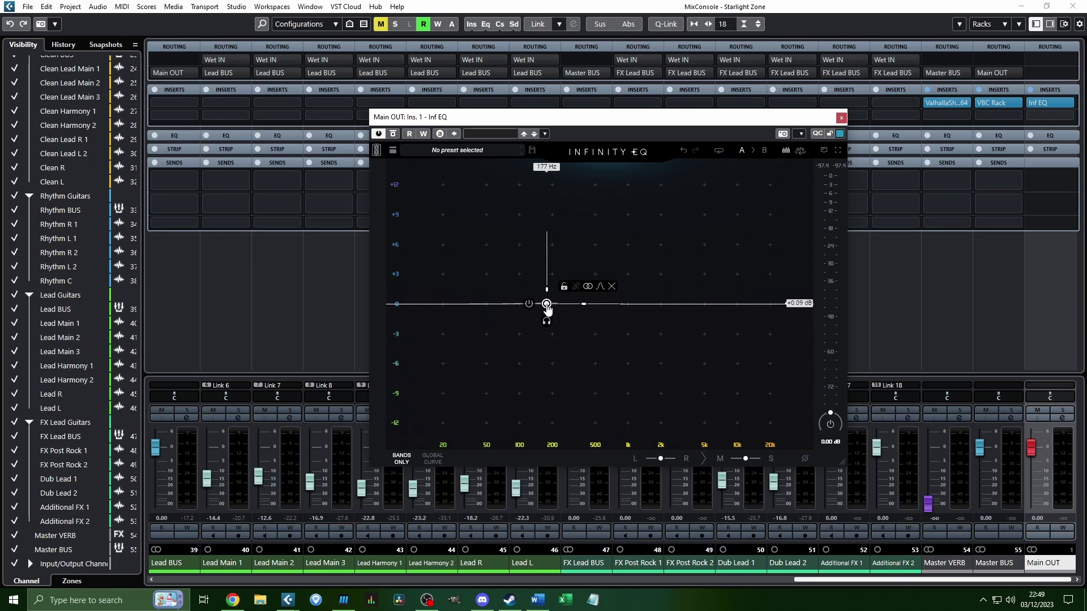
{"action": "left_click_drag", "start_coordinate": [546, 304], "coordinate": [689, 304]}
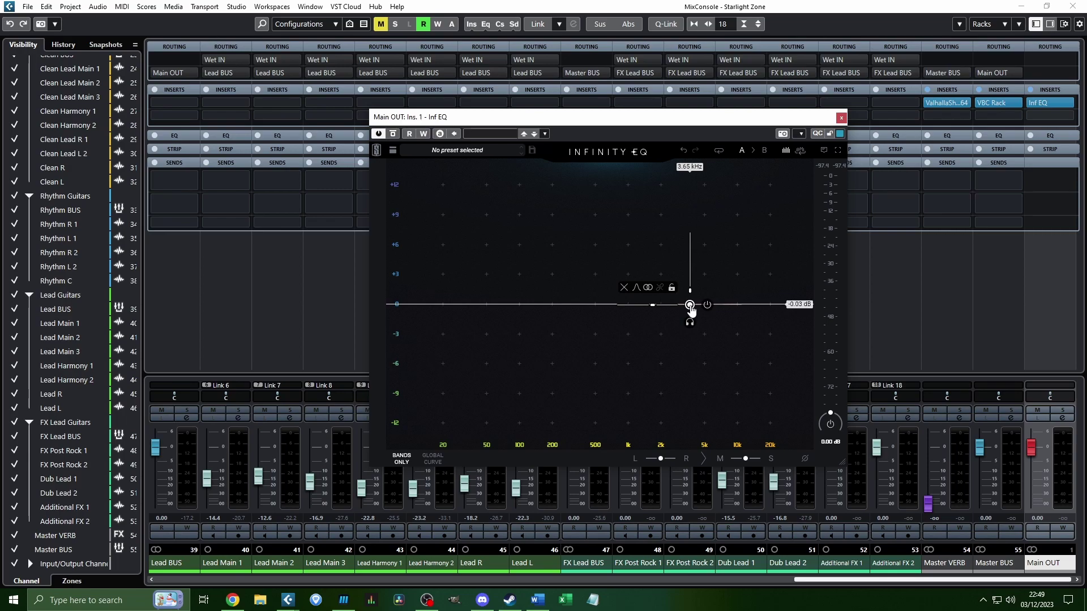
{"action": "left_click_drag", "start_coordinate": [690, 307], "coordinate": [709, 318]}
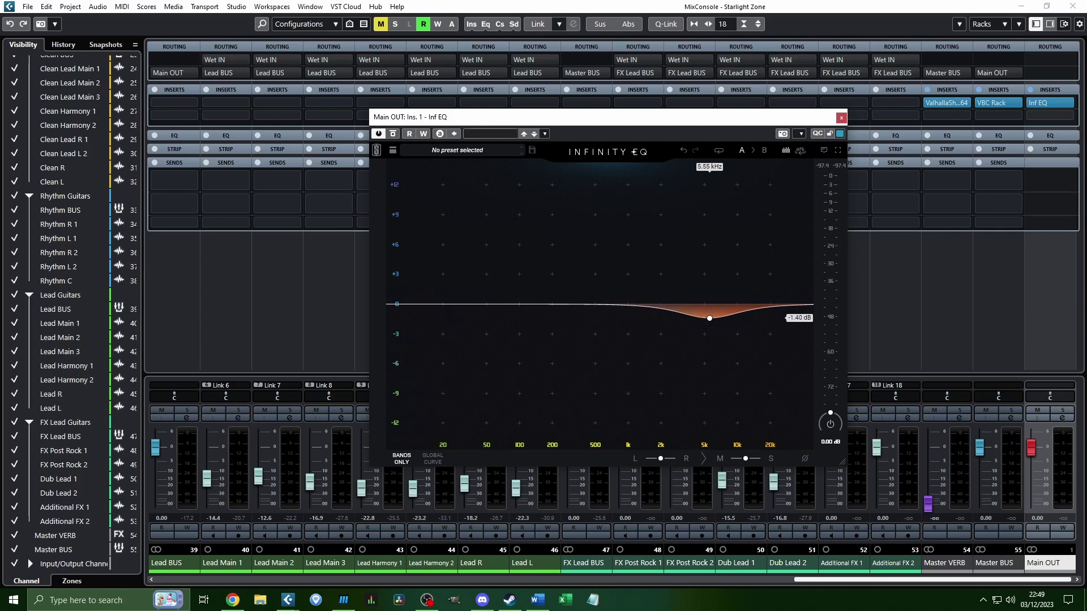
Sweep a second EQ band during playback and settle it as a 1.23 dB cut at 1.08 kHz
{"action": "key", "text": "space"}
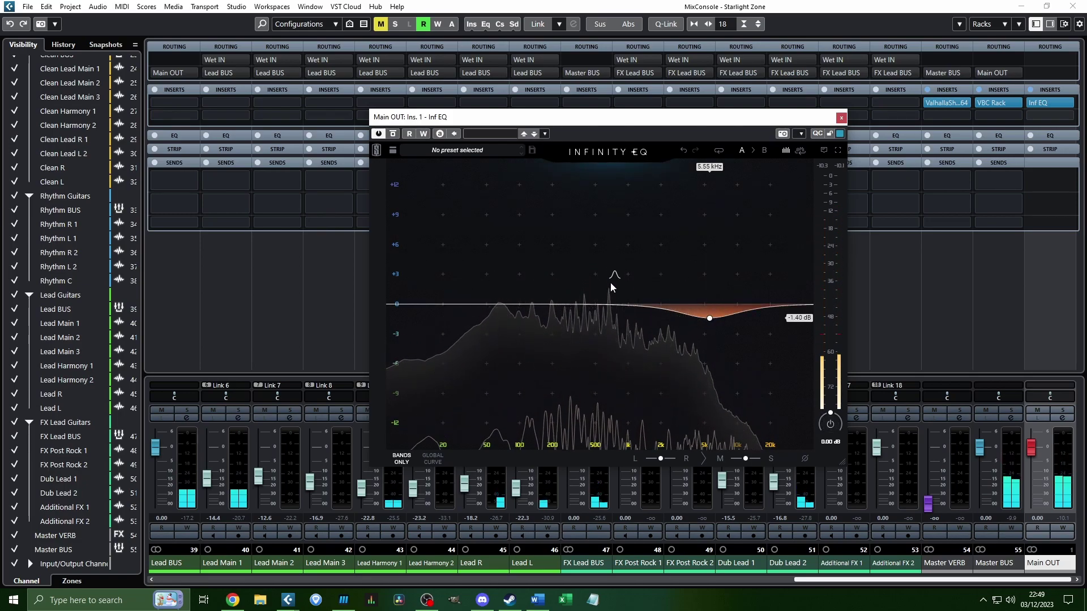
{"action": "left_click", "coordinate": [639, 285]}
{"action": "left_click_drag", "start_coordinate": [639, 285], "coordinate": [632, 316]}
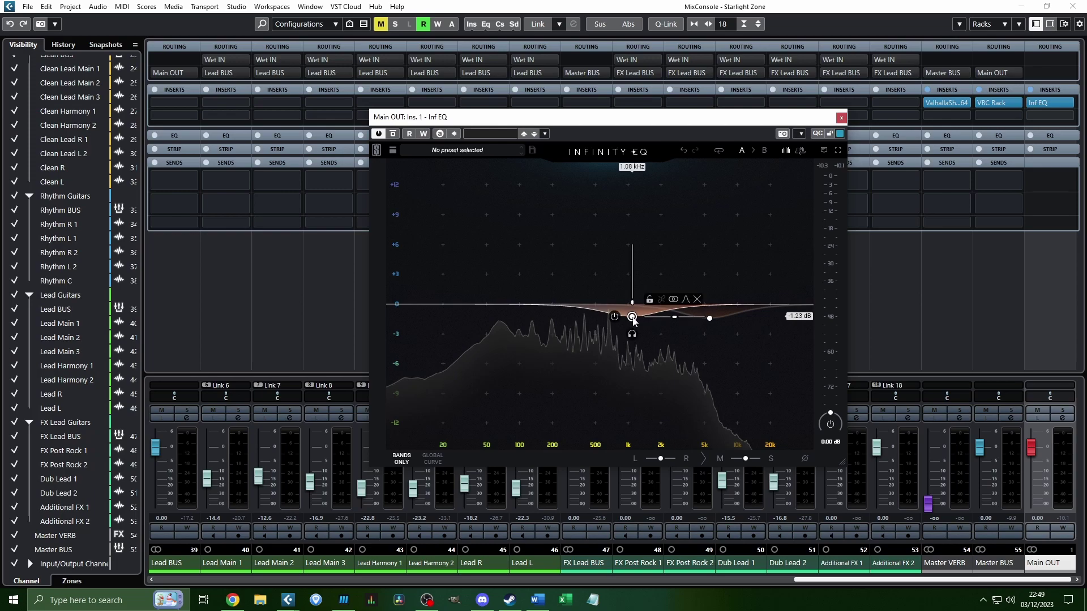
{"action": "key", "text": "space"}
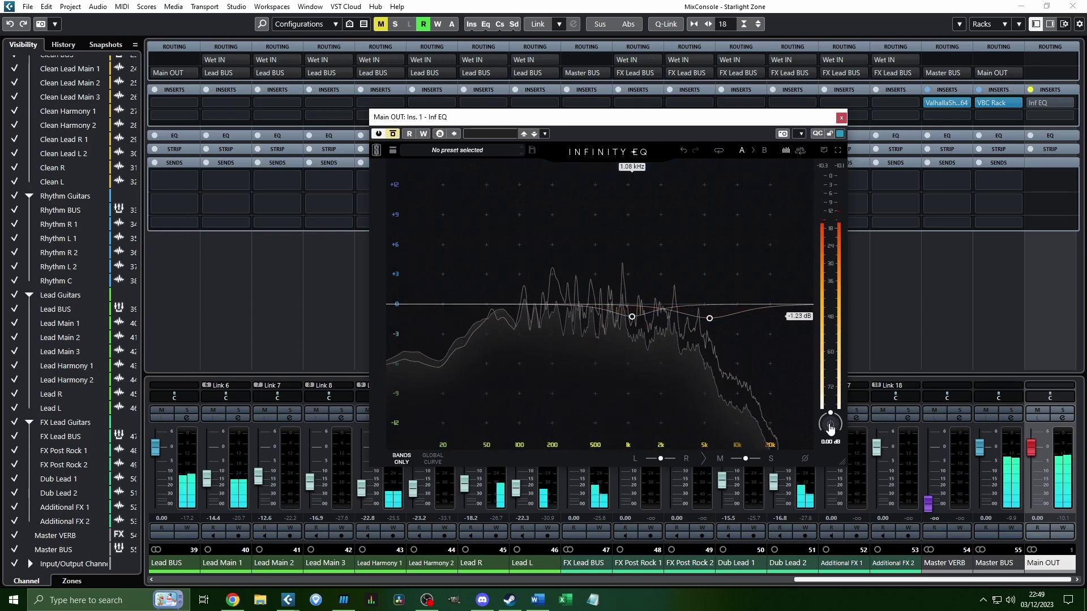
Add a 1.51 dB cut at 477 Hz and compare the mix with Infinity EQ bypassed and active
{"action": "left_click_drag", "start_coordinate": [631, 279], "coordinate": [593, 319]}
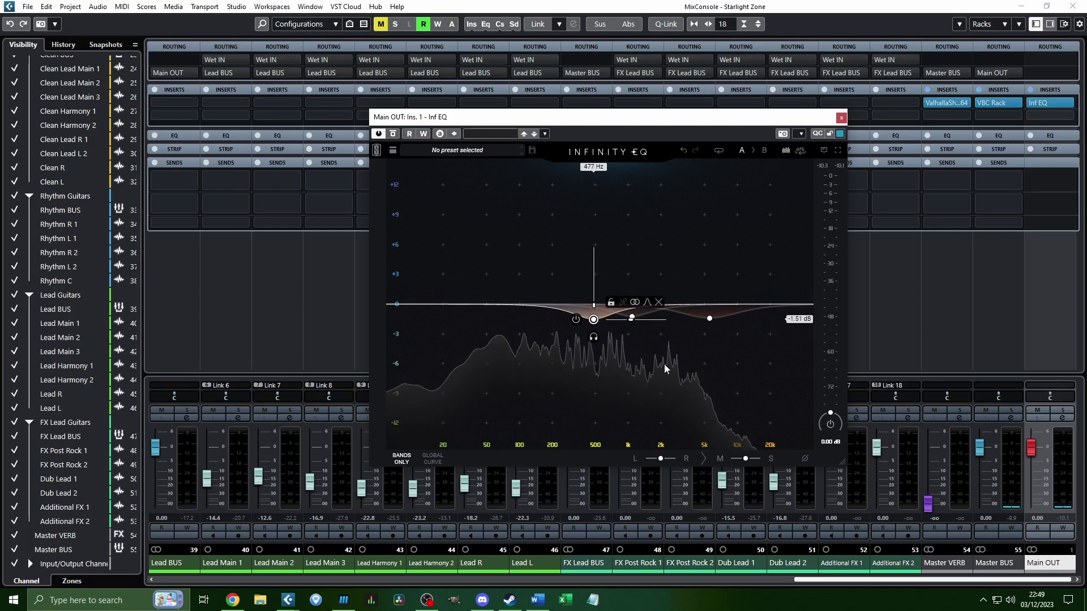
{"action": "key", "text": "space"}
{"action": "left_click", "coordinate": [830, 425]}
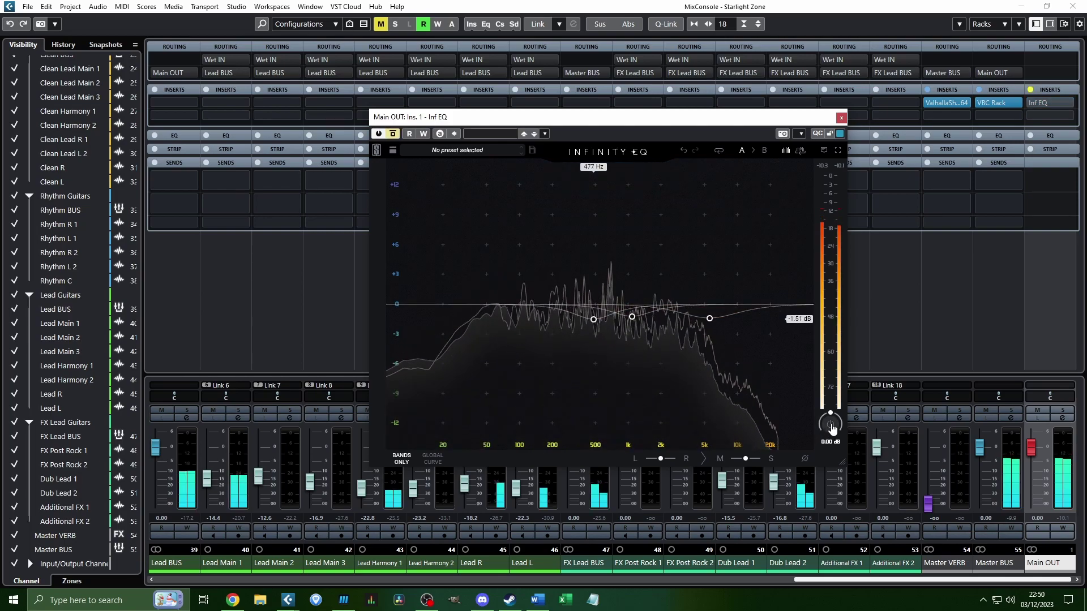
{"action": "left_click", "coordinate": [830, 425]}
Add a gentle cut between 100 and 200 Hz, deepen the existing cuts with 5.55 kHz at -1.68 dB, and close the EQ
{"action": "left_click_drag", "start_coordinate": [587, 298], "coordinate": [665, 269]}
{"action": "mouse_move", "coordinate": [593, 320]}
{"action": "left_click_drag", "start_coordinate": [593, 269], "coordinate": [631, 323]}
{"action": "left_click", "coordinate": [631, 317]}
{"action": "mouse_move", "coordinate": [710, 319]}
{"action": "left_mouse_down"}
{"action": "mouse_move", "coordinate": [709, 275]}
{"action": "mouse_move", "coordinate": [709, 321]}
{"action": "left_mouse_up"}
{"action": "left_click", "coordinate": [841, 117]}
Raise Lead Main 1 and Lead Main 2 together to -13.8 and -12.0 dB, and Lead Main 3 to -14.8 dB
{"action": "left_click", "coordinate": [244, 349]}
{"action": "left_click", "coordinate": [282, 327], "text": "shift"}
{"action": "key", "text": "shift+alt"}
{"action": "left_click_drag", "start_coordinate": [258, 476], "coordinate": [259, 473]}
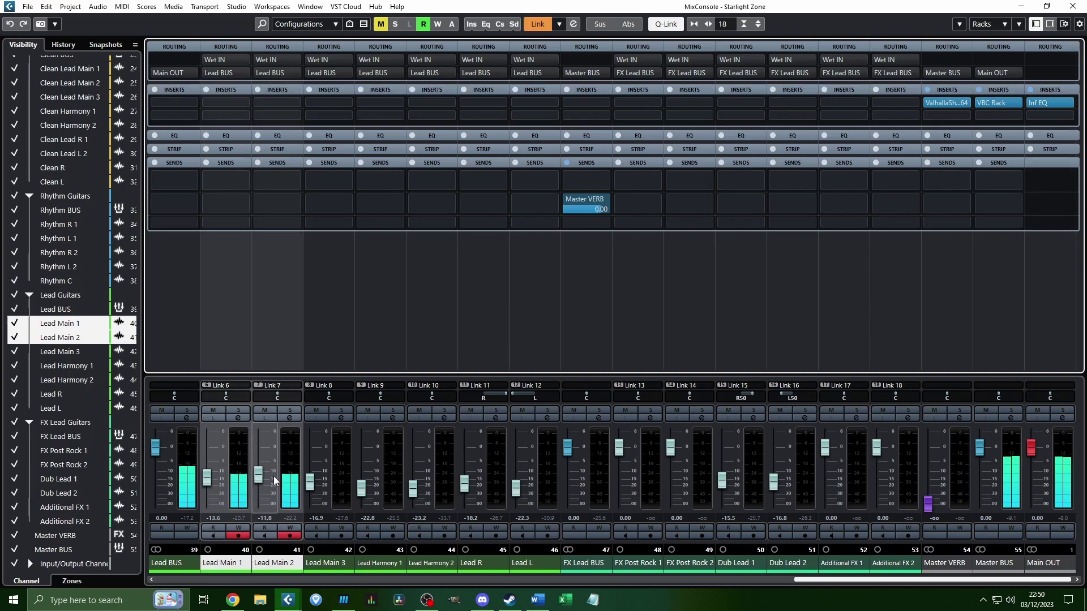
{"action": "scroll", "coordinate": [274, 479], "scroll_direction": "up", "scroll_amount": 1}
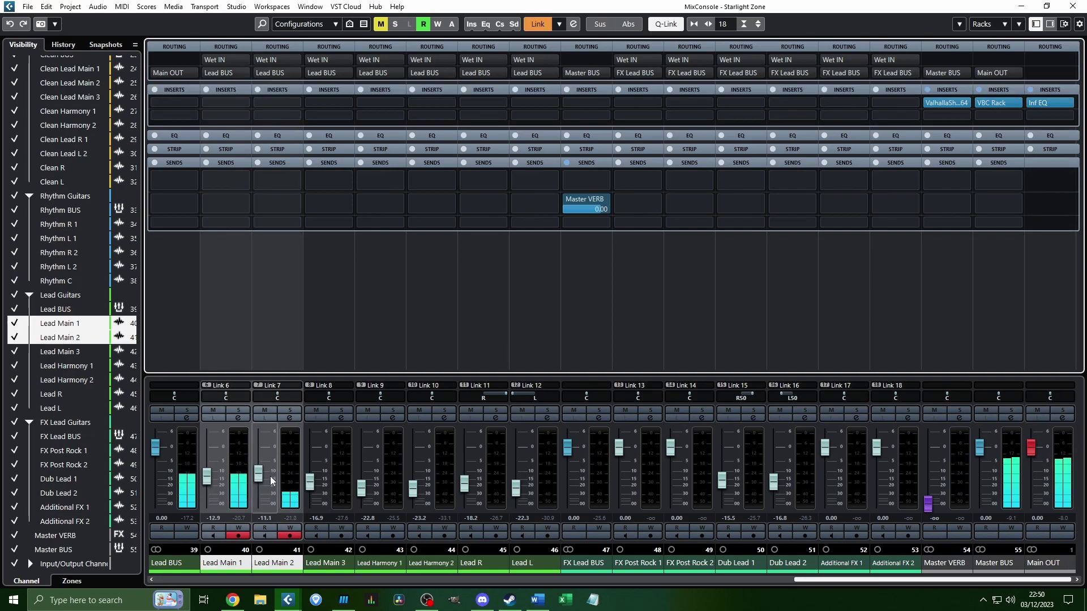
{"action": "scroll", "coordinate": [311, 482], "scroll_direction": "up", "scroll_amount": 3}
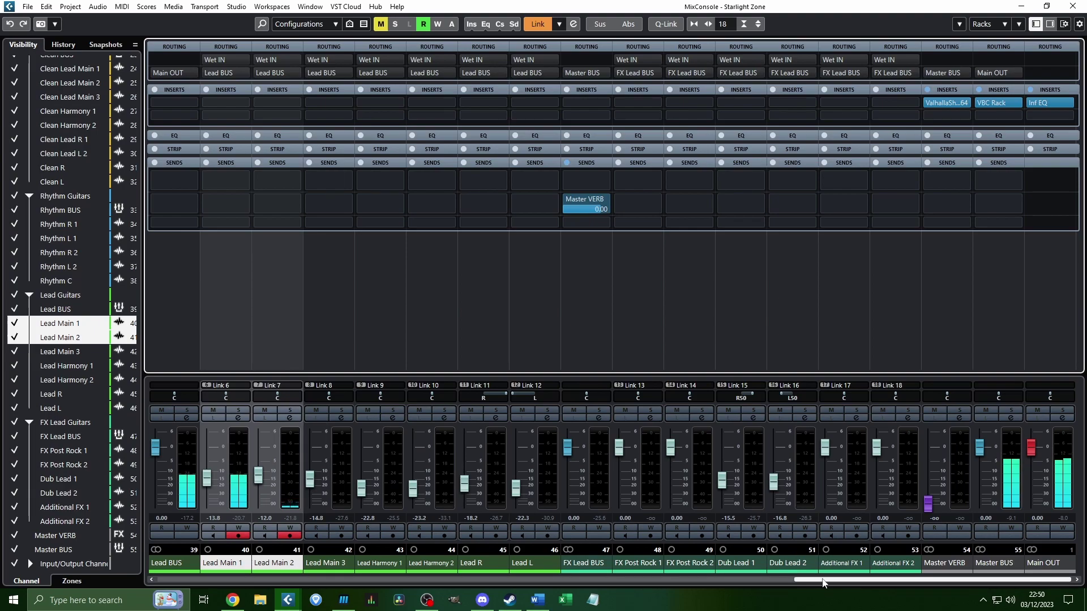
Raise Lead Harmony 1 and 2, Lead R, Lead L, and Dub Lead 1 and 2 together by about 2.1 dB using a temporary link
{"action": "left_click_drag", "start_coordinate": [822, 583], "coordinate": [759, 552]}
{"action": "left_click", "coordinate": [578, 342]}
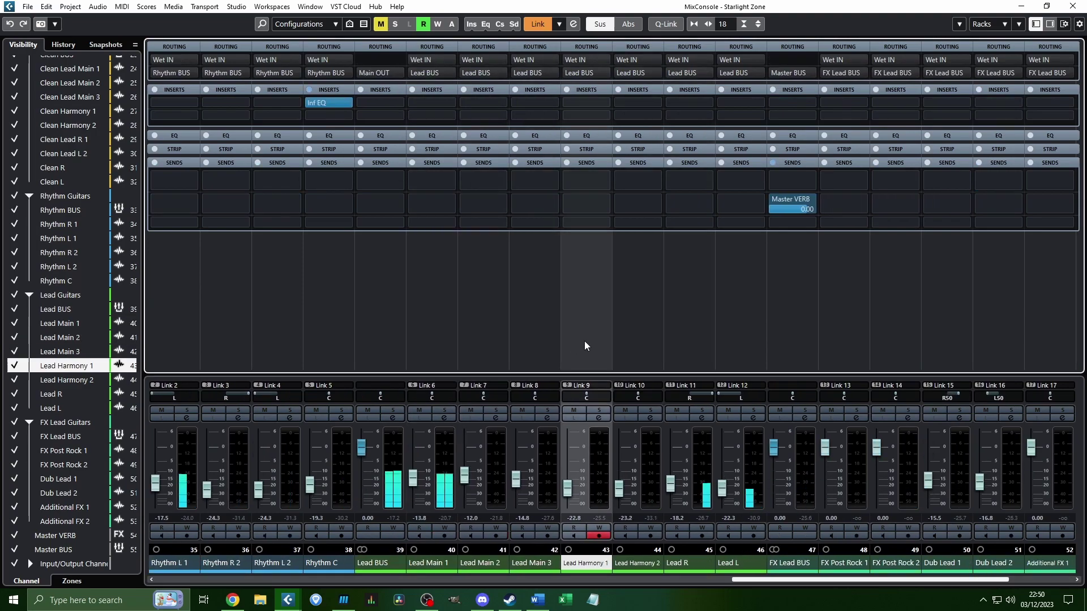
{"action": "left_click", "coordinate": [725, 338], "text": "ctrl"}
{"action": "left_click", "coordinate": [685, 328], "text": "shift"}
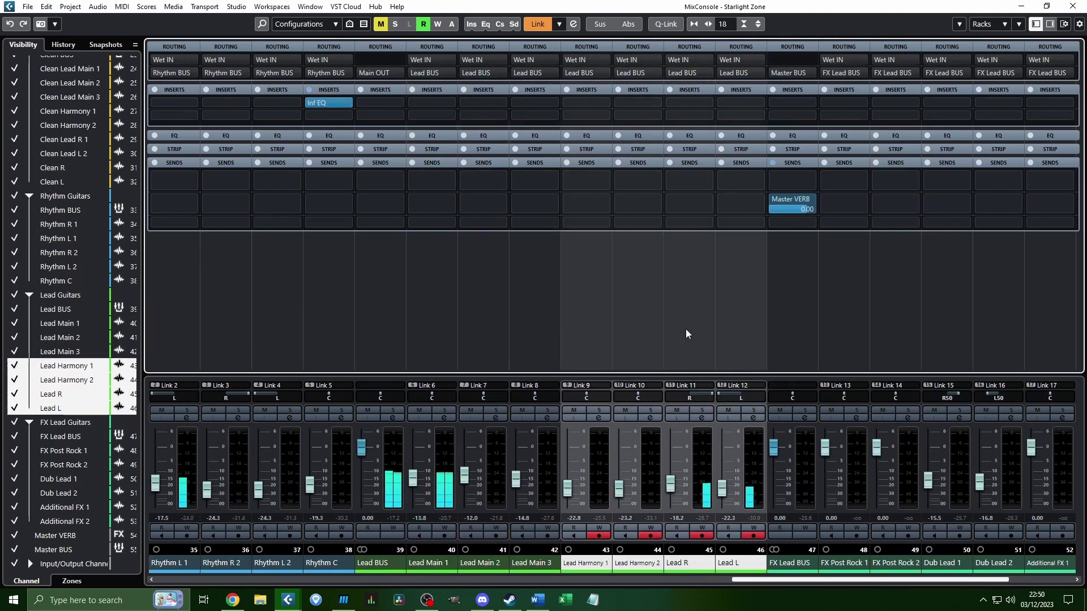
{"action": "left_click", "coordinate": [931, 344], "text": "ctrl"}
{"action": "left_click", "coordinate": [985, 344], "text": "ctrl"}
{"action": "key", "text": "shift+alt"}
{"action": "left_click_drag", "start_coordinate": [674, 479], "coordinate": [677, 476]}
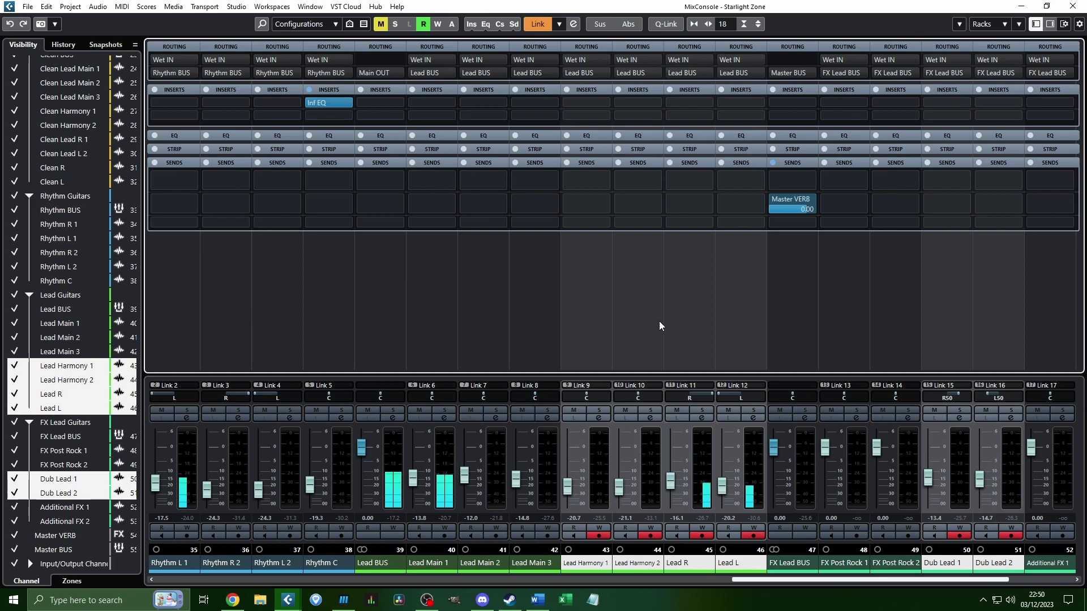
Reopen Infinity EQ on Main OUT, compare the mix with it bypassed and active during playback, and close it
{"action": "left_click_drag", "start_coordinate": [784, 579], "coordinate": [866, 580]}
{"action": "left_click", "coordinate": [1046, 279]}
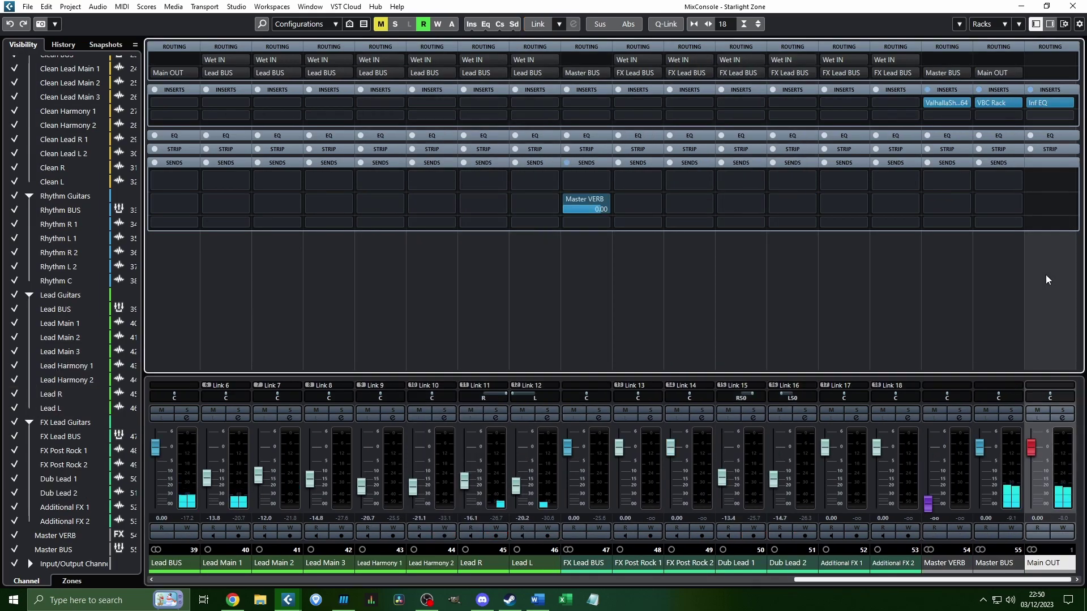
{"action": "double_click", "coordinate": [1050, 103]}
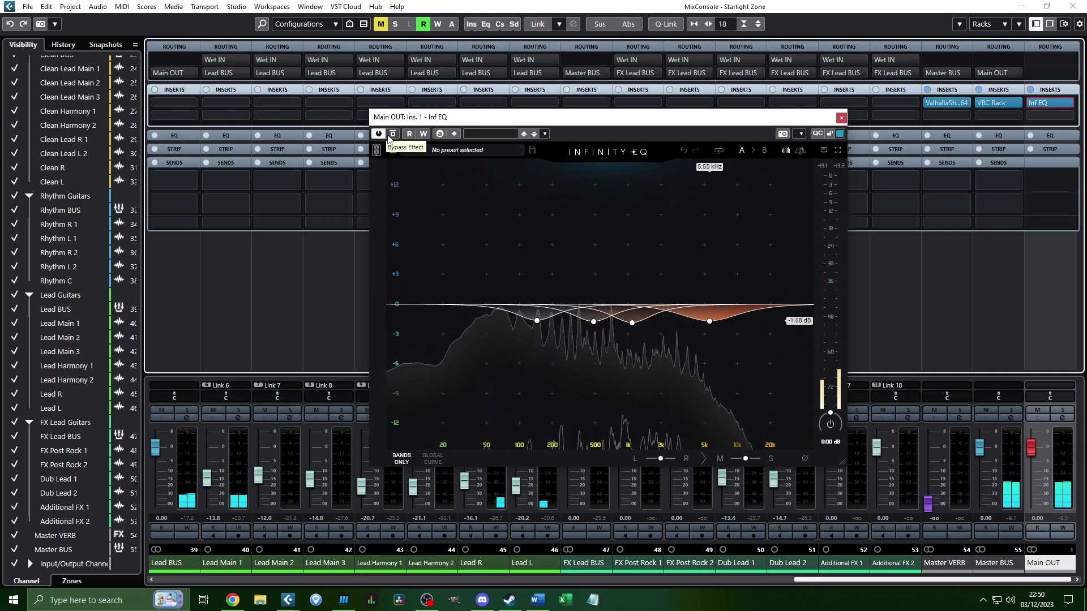
{"action": "mouse_move", "coordinate": [706, 333]}
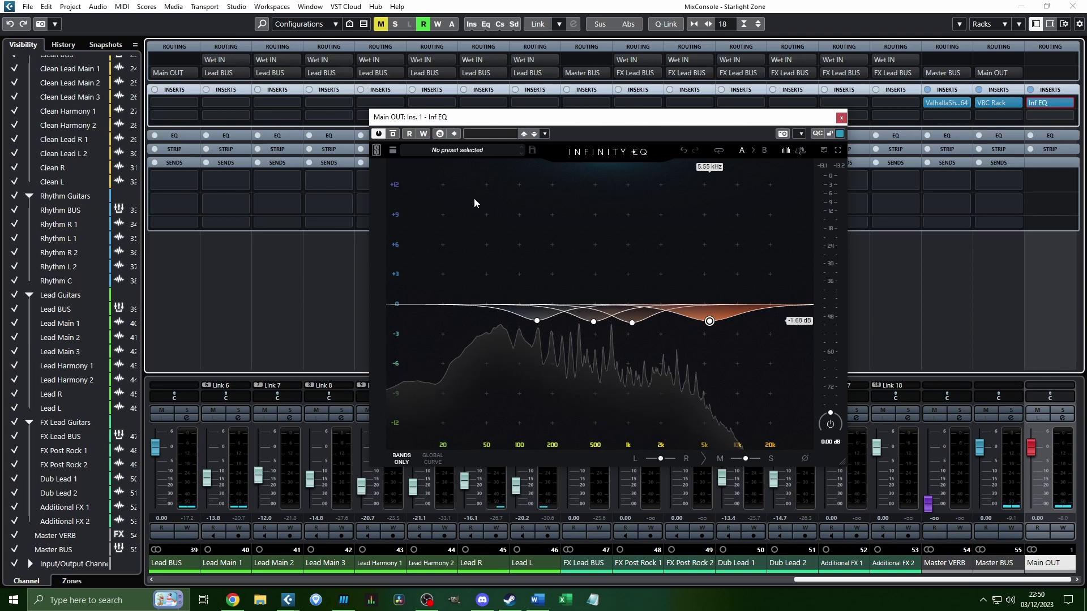
{"action": "key", "text": "space"}
{"action": "left_click", "coordinate": [392, 135]}
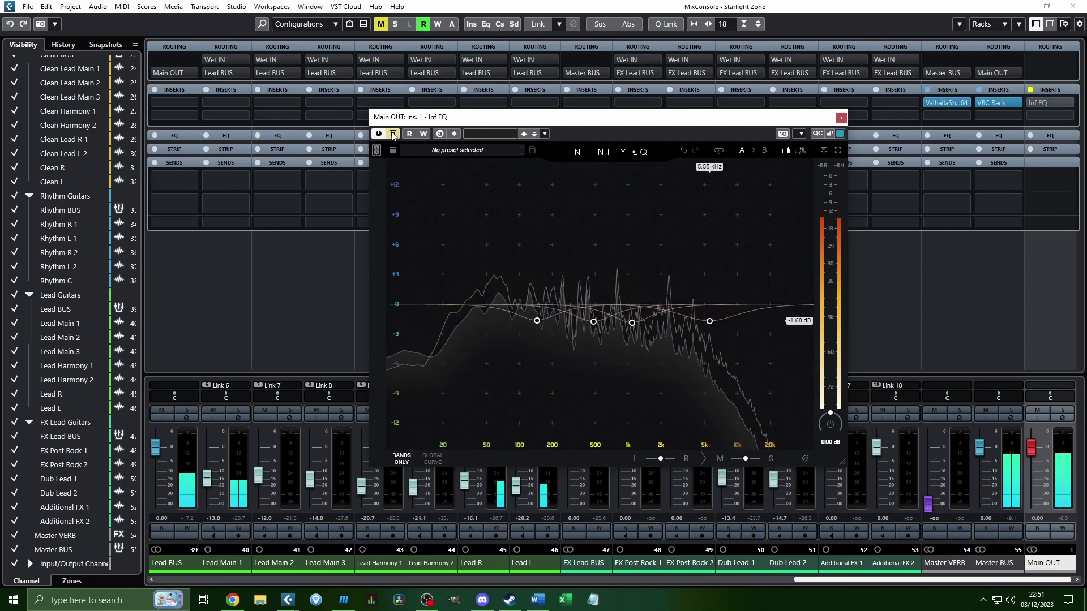
{"action": "left_click", "coordinate": [393, 135]}
{"action": "left_click", "coordinate": [393, 135]}
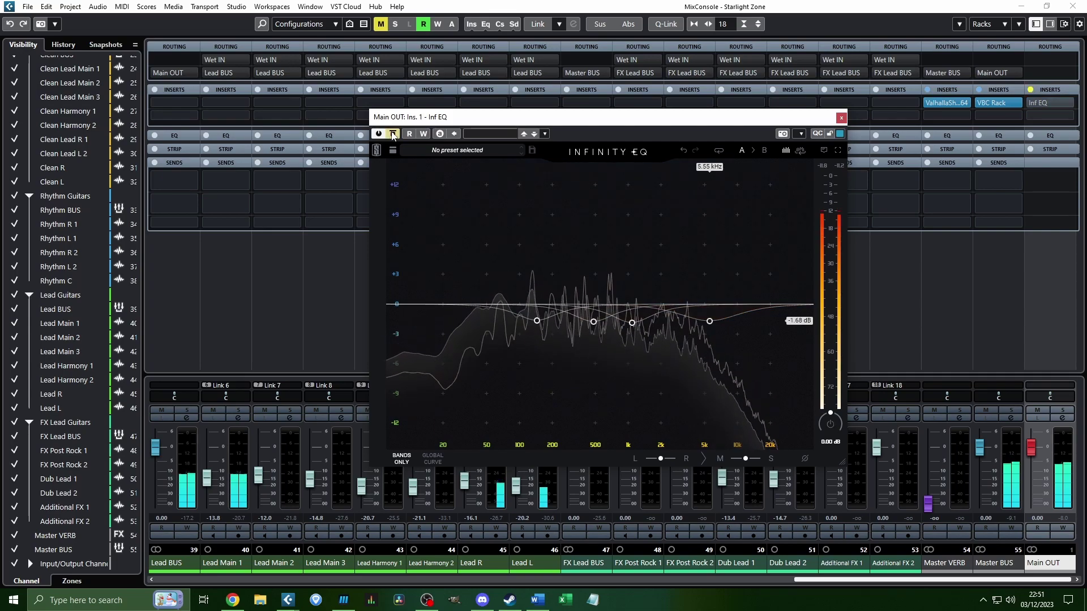
{"action": "left_click", "coordinate": [392, 134]}
{"action": "left_click", "coordinate": [841, 118]}
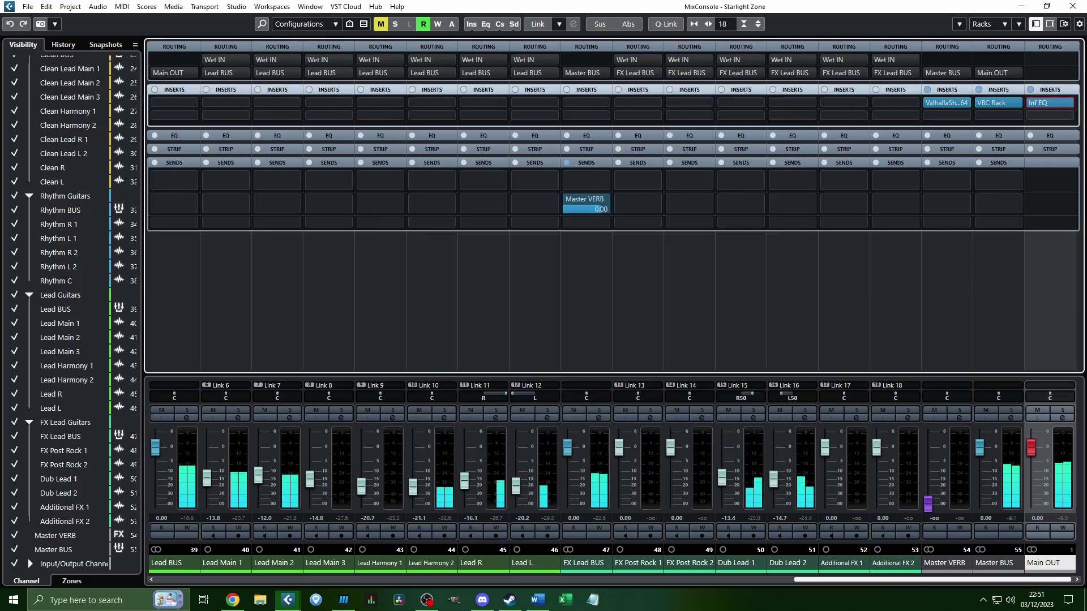
Insert Virtual Tape Machines in Main OUT's second slot and set 15 ips speed, FG456 tape and the 2" 16 track machine
{"action": "left_click", "coordinate": [1061, 117]}
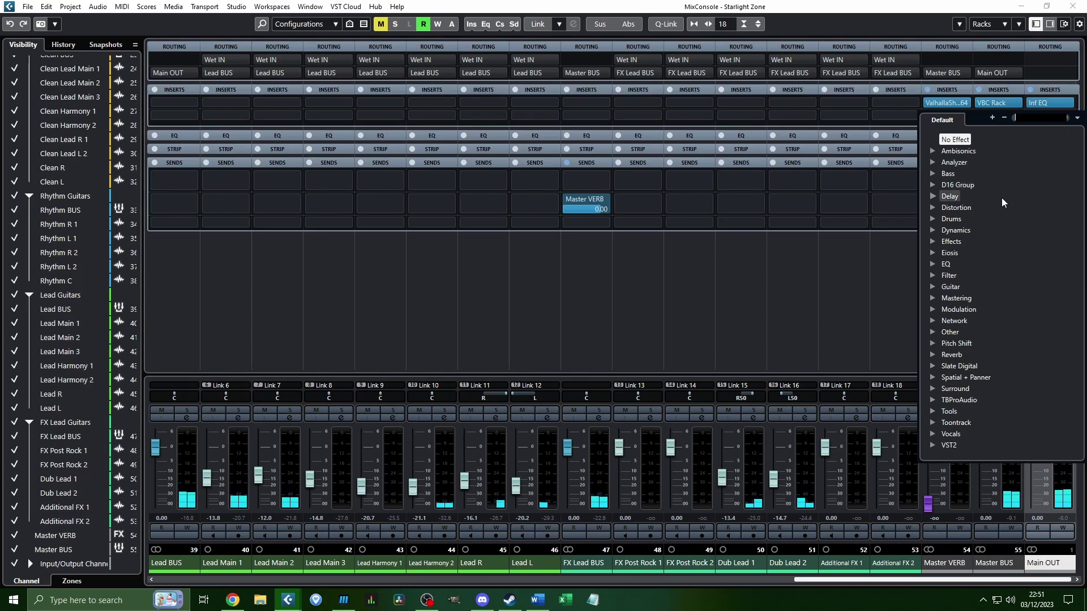
{"action": "left_click", "coordinate": [935, 208]}
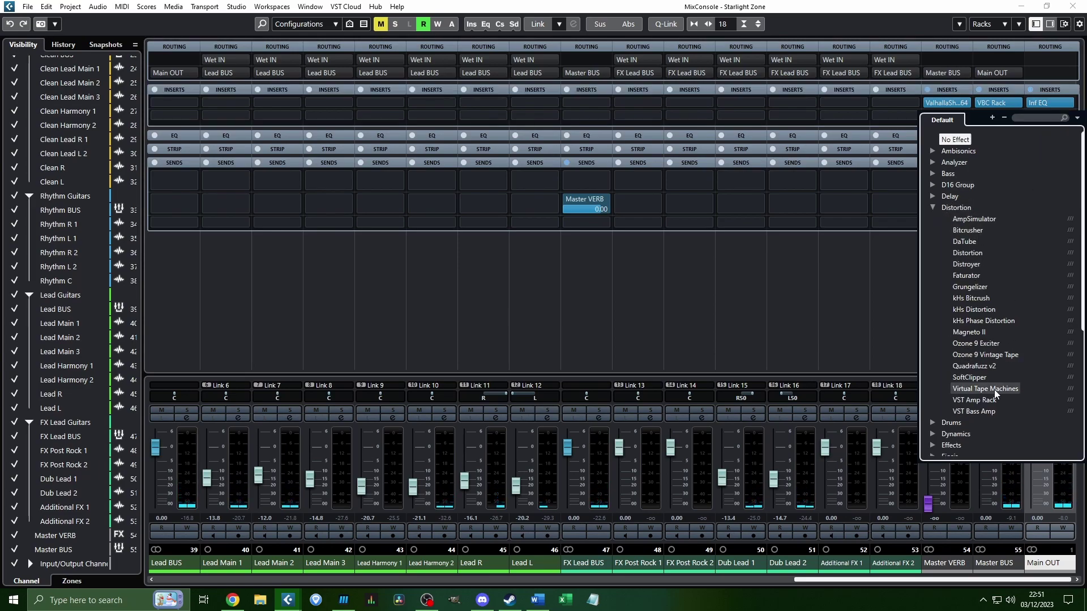
{"action": "left_click", "coordinate": [994, 389]}
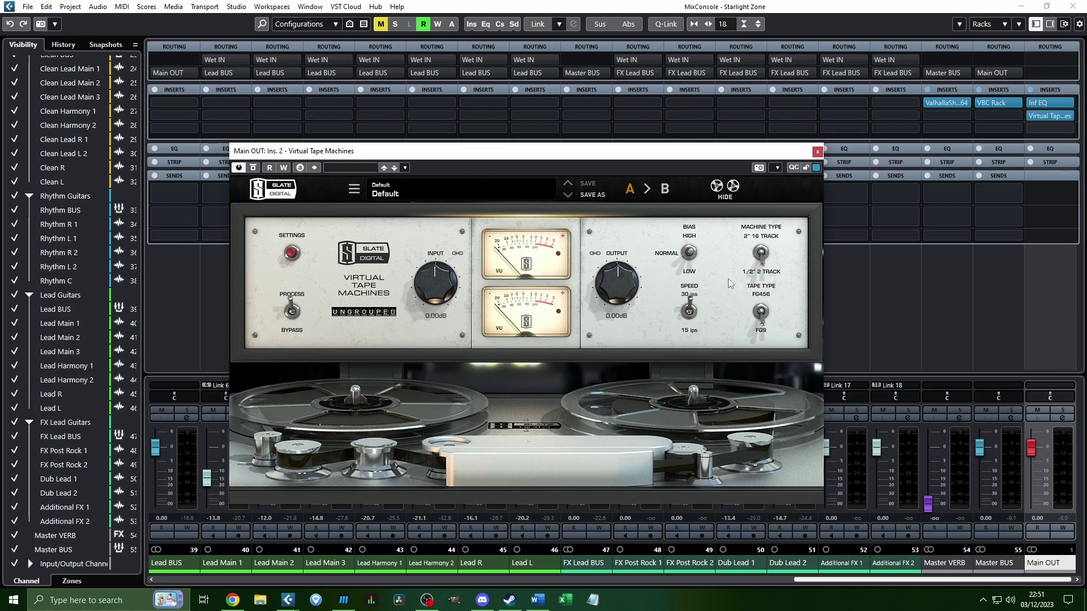
{"action": "left_click", "coordinate": [688, 311]}
{"action": "left_click", "coordinate": [760, 312]}
{"action": "left_click", "coordinate": [761, 252]}
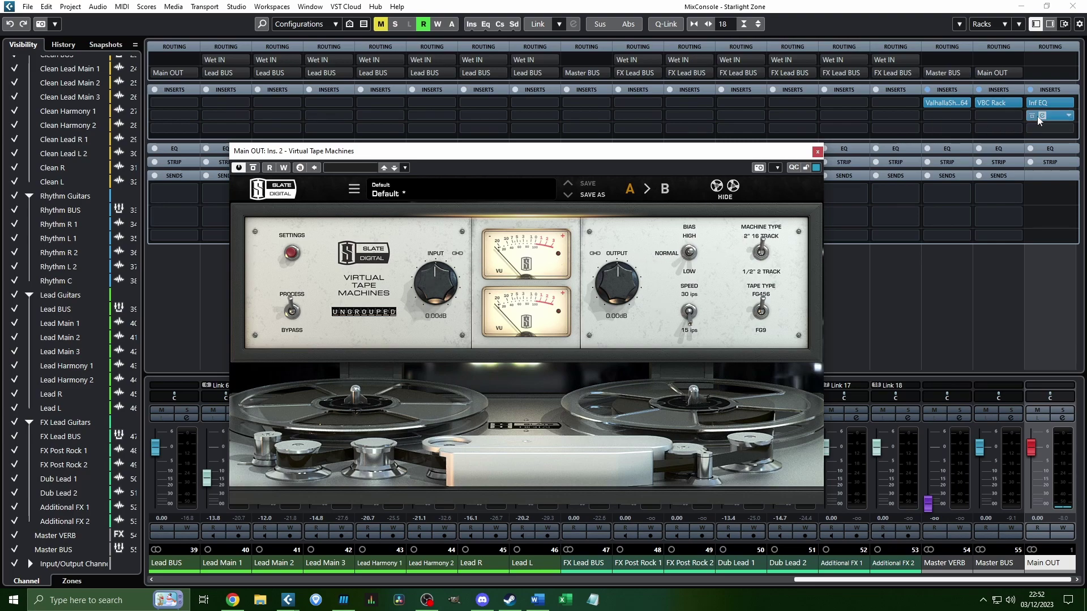
Compare the mix with Virtual Tape Machines bypassed and active during playback, and close its window
{"action": "key", "text": "space"}
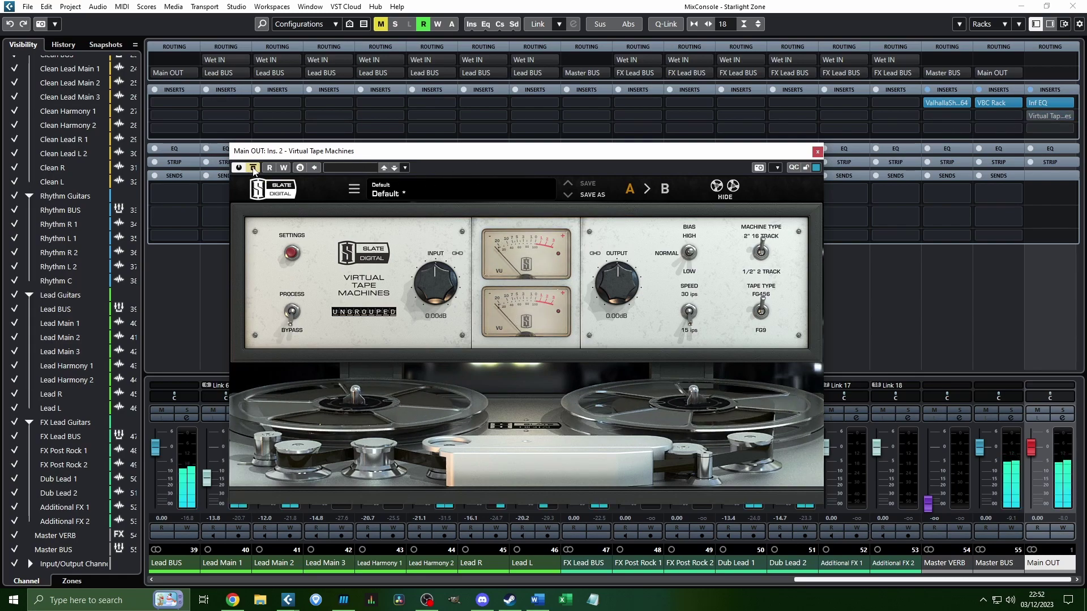
{"action": "left_click", "coordinate": [254, 168]}
{"action": "left_click", "coordinate": [253, 168]}
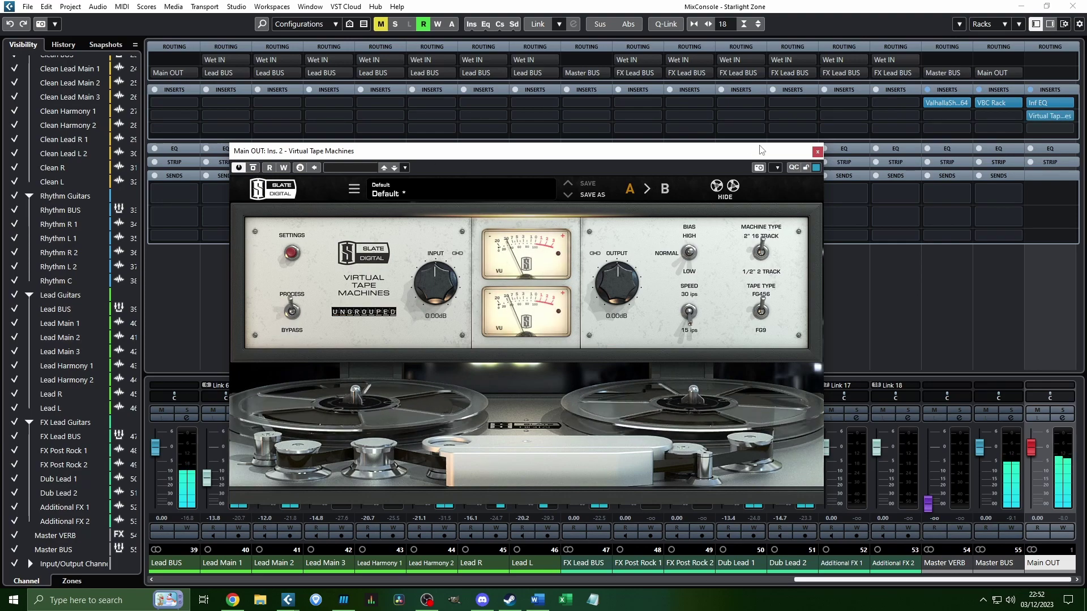
{"action": "left_click", "coordinate": [817, 151]}
Reopen VBC Rack on Master BUS, review the FG-Grey compressor's make-up gain during playback, and close the window
{"action": "left_click", "coordinate": [992, 103]}
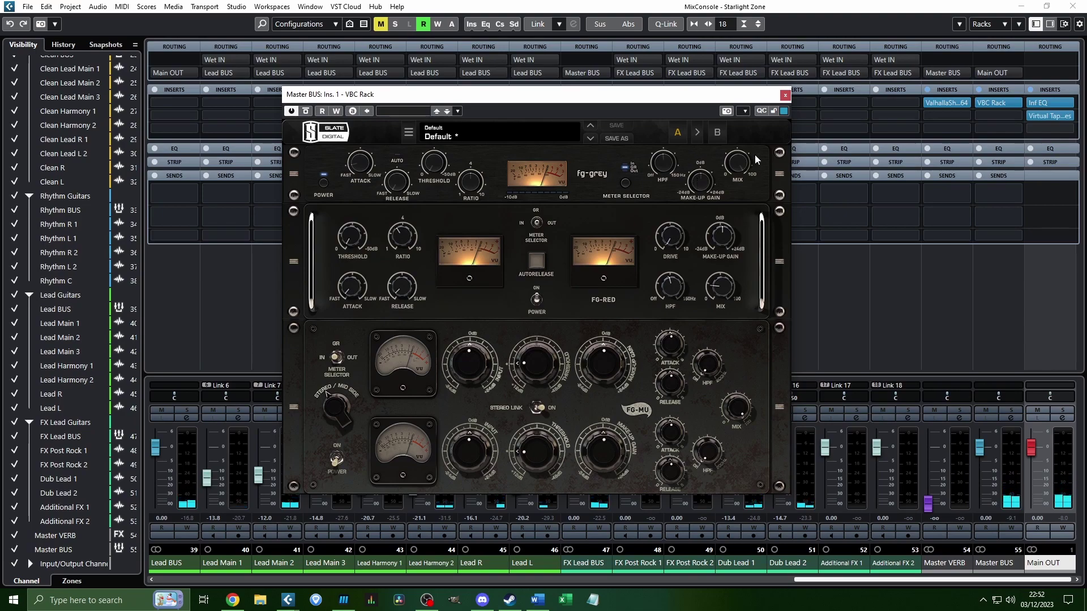
{"action": "mouse_move", "coordinate": [702, 181]}
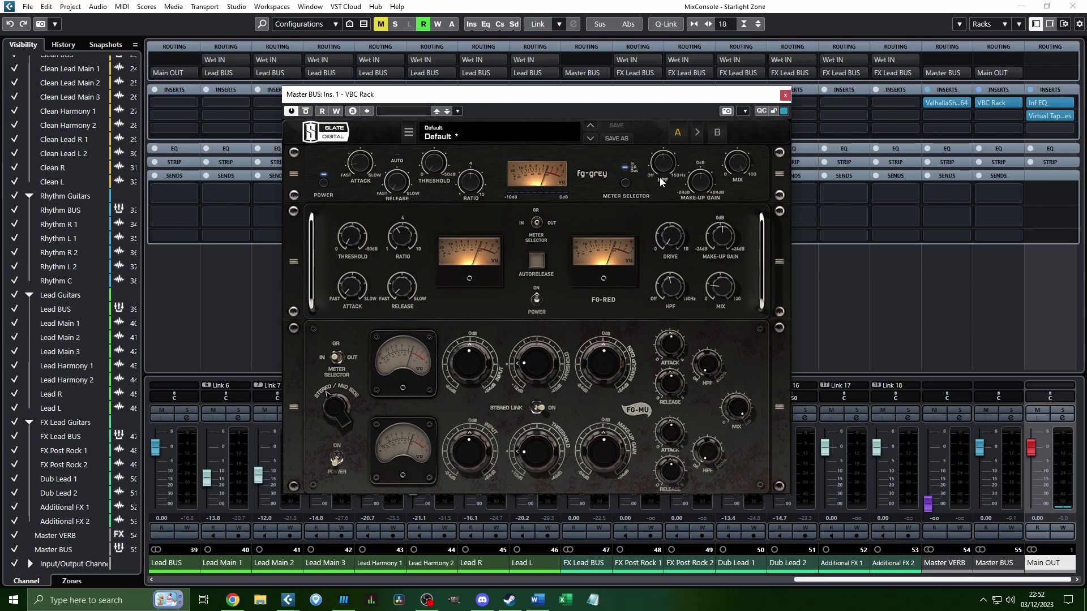
{"action": "left_click_drag", "start_coordinate": [706, 185], "coordinate": [703, 189]}
{"action": "key", "text": "space"}
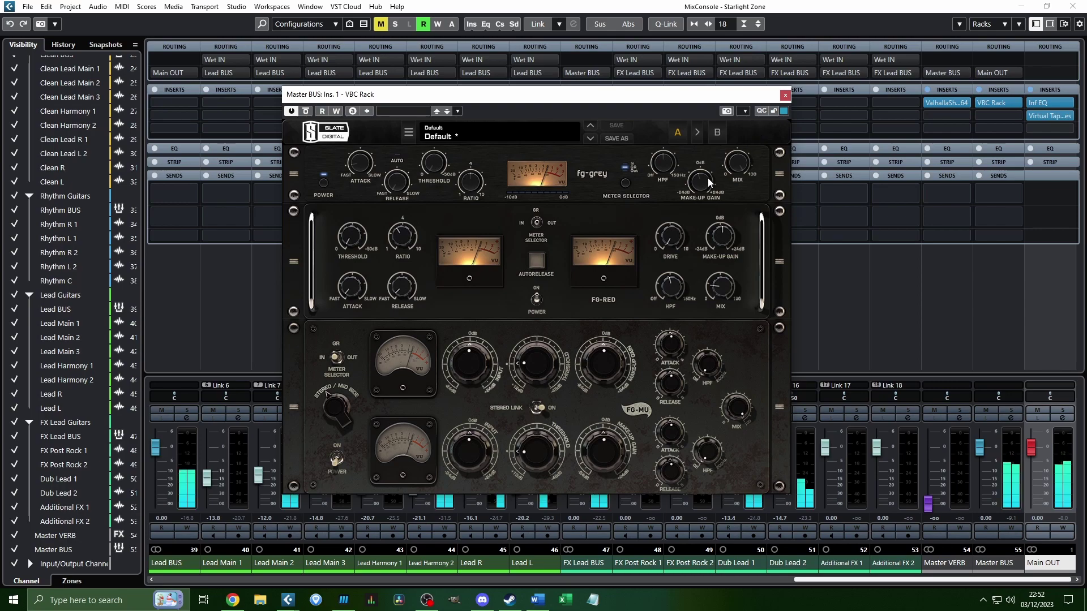
{"action": "mouse_move", "coordinate": [702, 176]}
{"action": "left_click", "coordinate": [784, 94]}
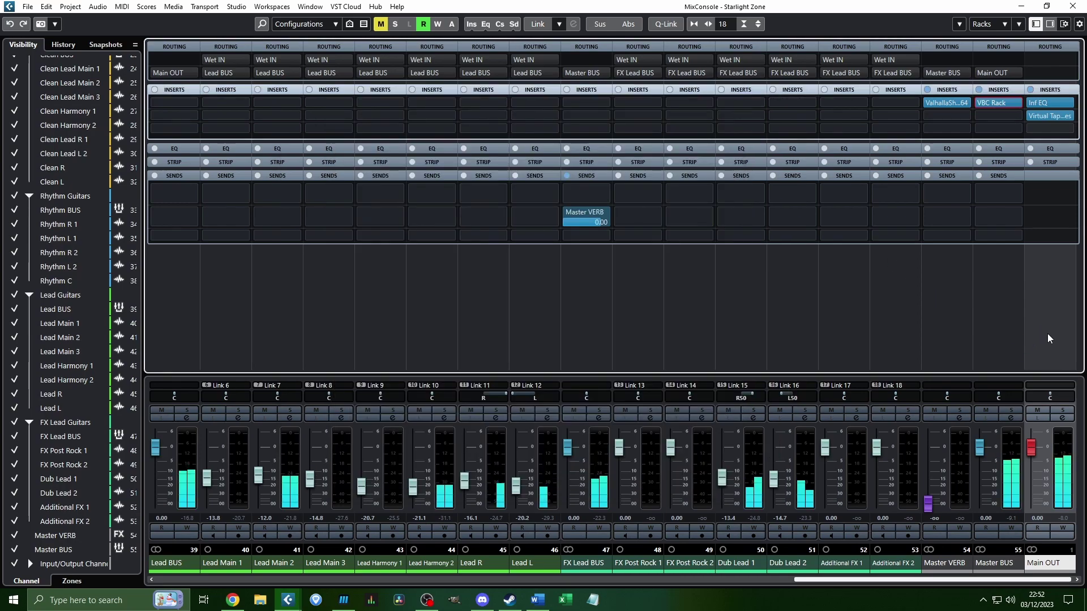
Review the Infinity EQ bands and Virtual Tape Machines settings on Main OUT, stop playback, and close both plug-in windows
{"action": "left_click", "coordinate": [1051, 104]}
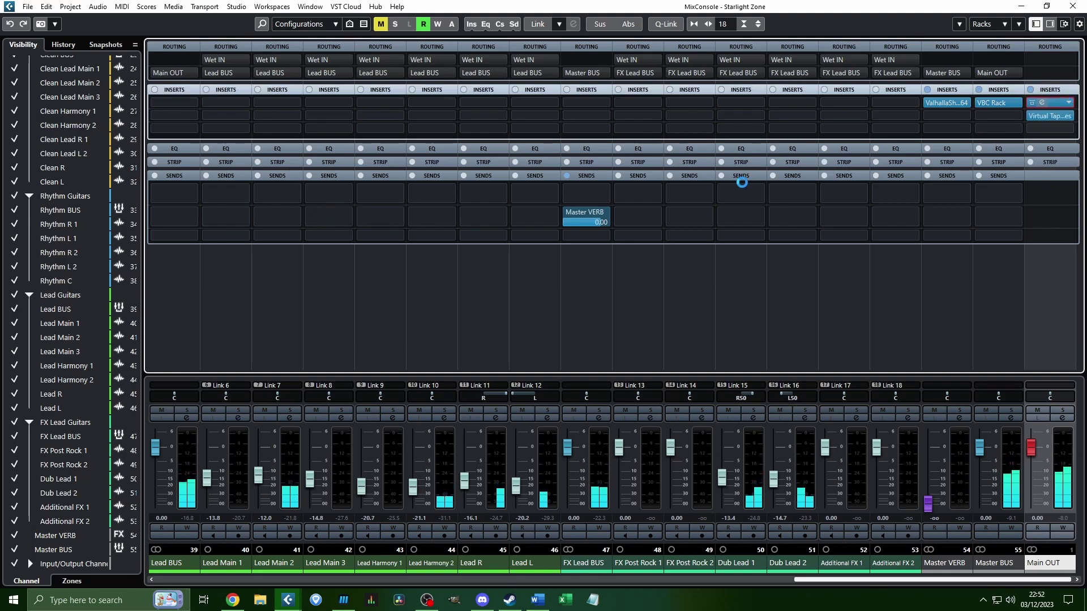
{"action": "left_click_drag", "start_coordinate": [695, 276], "coordinate": [666, 320]}
{"action": "key", "text": "space"}
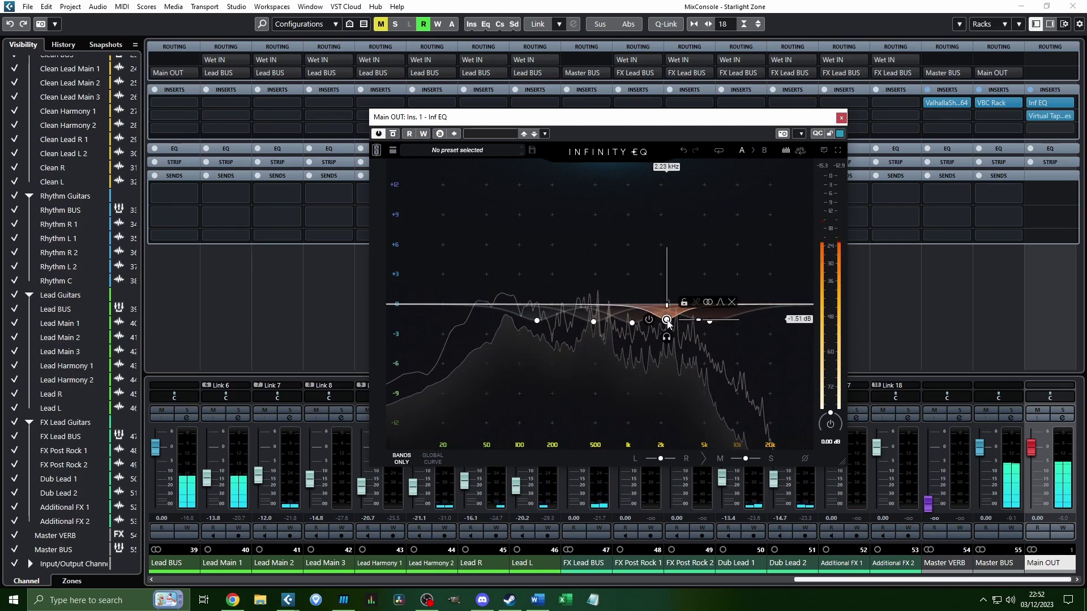
{"action": "left_click", "coordinate": [841, 119]}
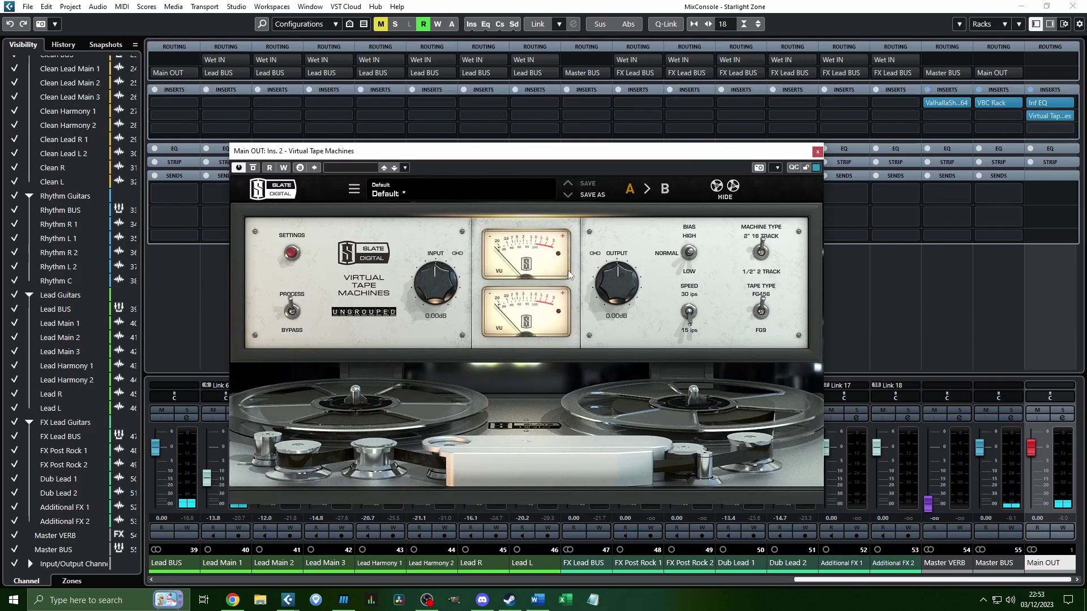
{"action": "left_click", "coordinate": [816, 151]}
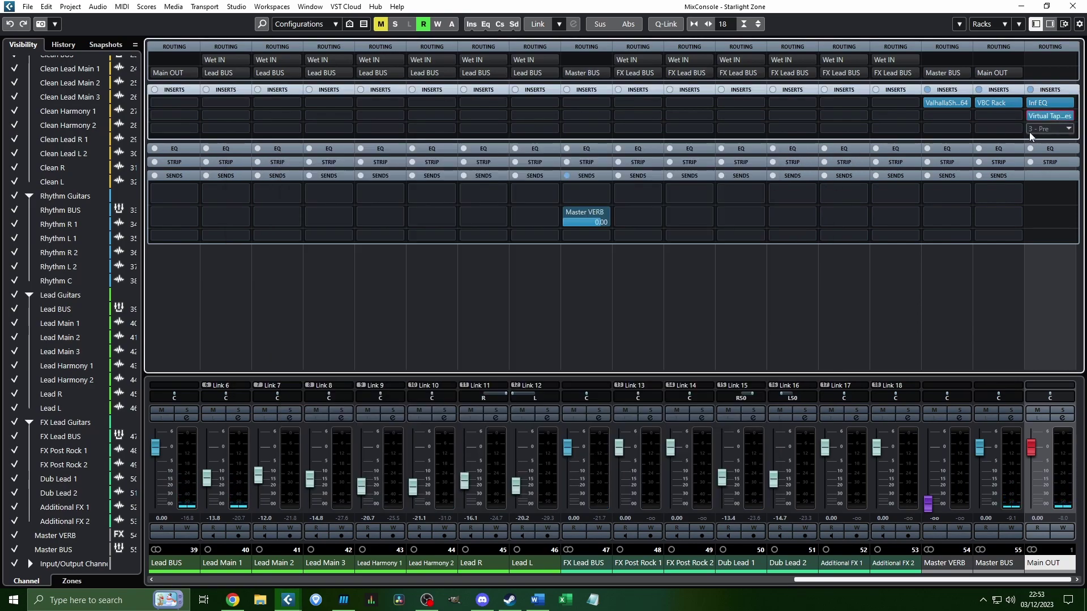
Insert FG-X 2 in Main OUT's third insert slot and remove it again
{"action": "left_click", "coordinate": [1029, 129]}
{"action": "left_click", "coordinate": [931, 345]}
{"action": "left_click", "coordinate": [931, 345]}
{"action": "left_click", "coordinate": [932, 312]}
{"action": "left_click", "coordinate": [962, 322]}
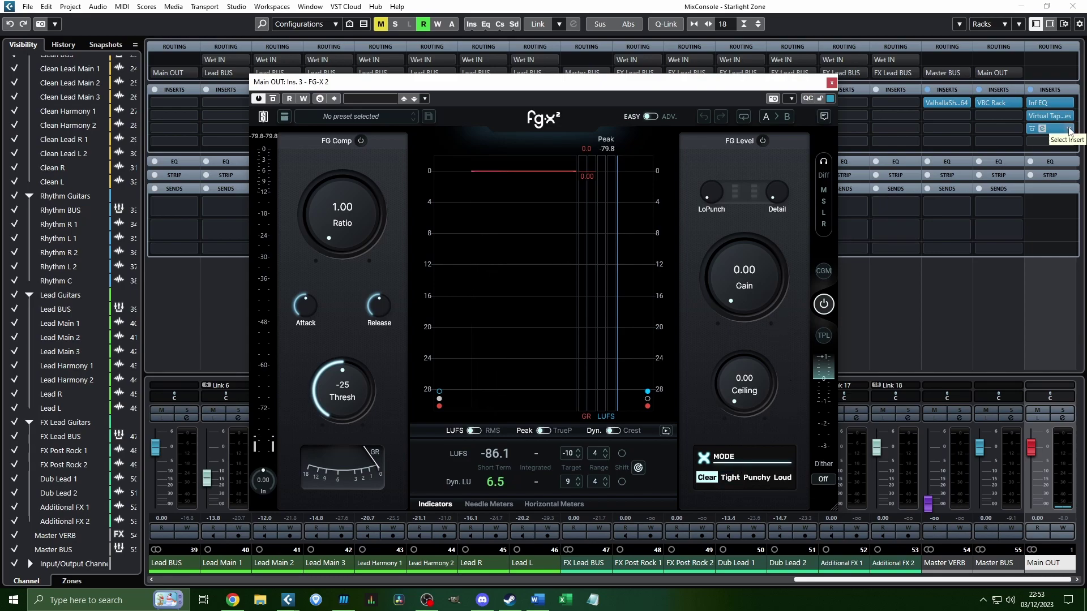
{"action": "left_click", "coordinate": [1050, 128]}
{"action": "left_click", "coordinate": [969, 154]}
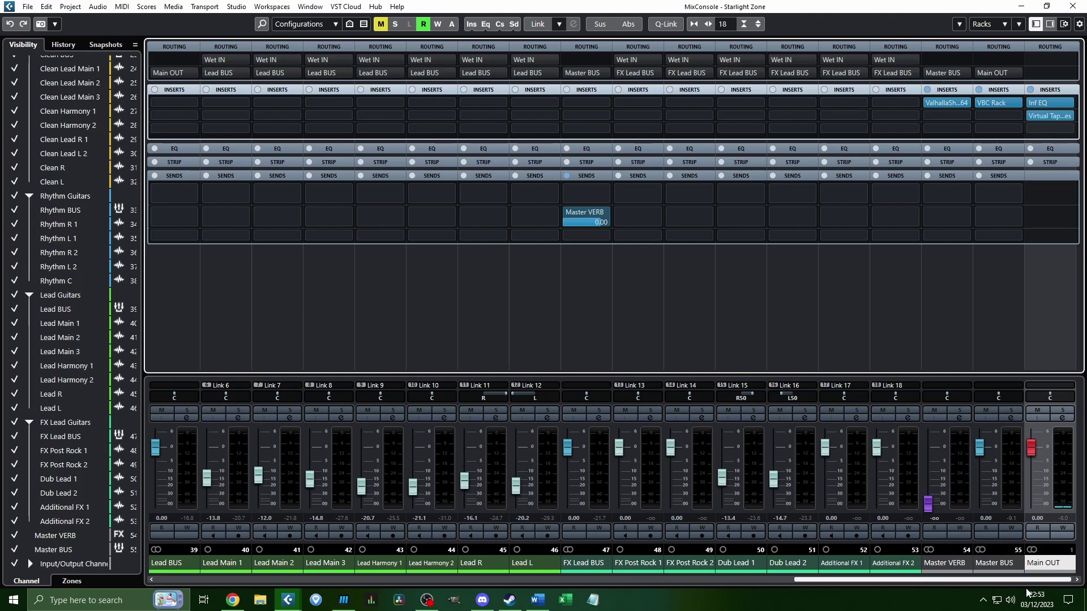
{"action": "key", "text": "alt+Tab"}
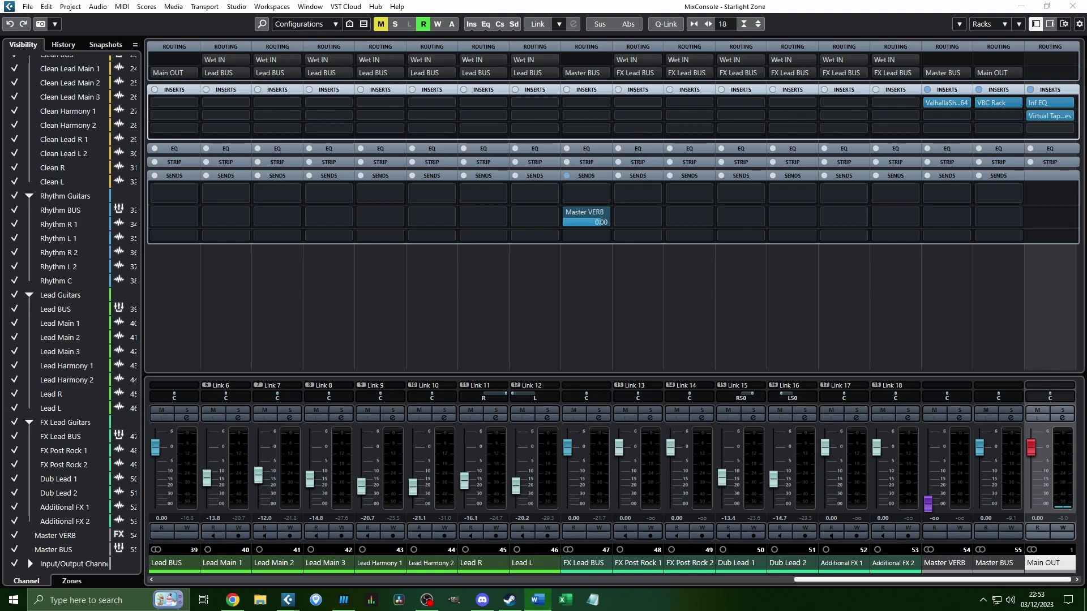
{"action": "left_click", "coordinate": [959, 293]}
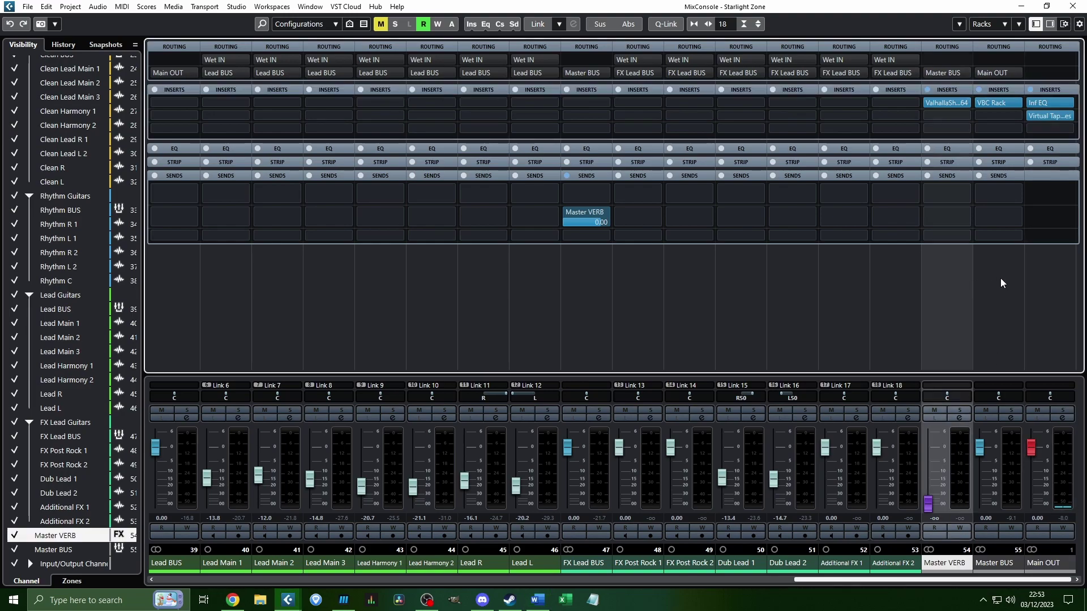
{"action": "left_click", "coordinate": [1000, 277]}
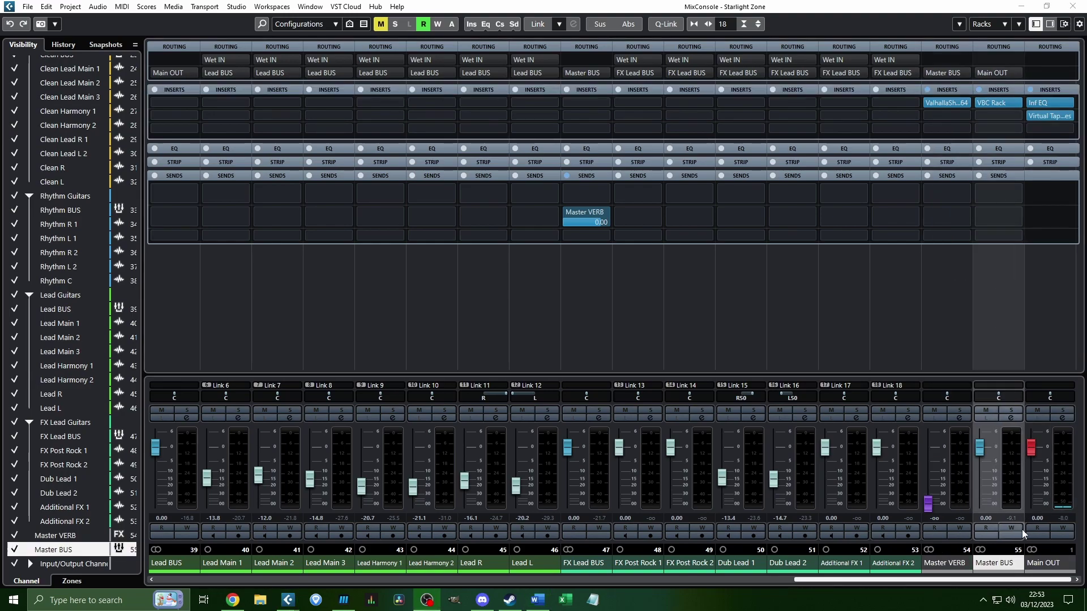
Reset the peak level meters of Main OUT and Master BUS and check their levels with playback
{"action": "left_click", "coordinate": [1067, 521]}
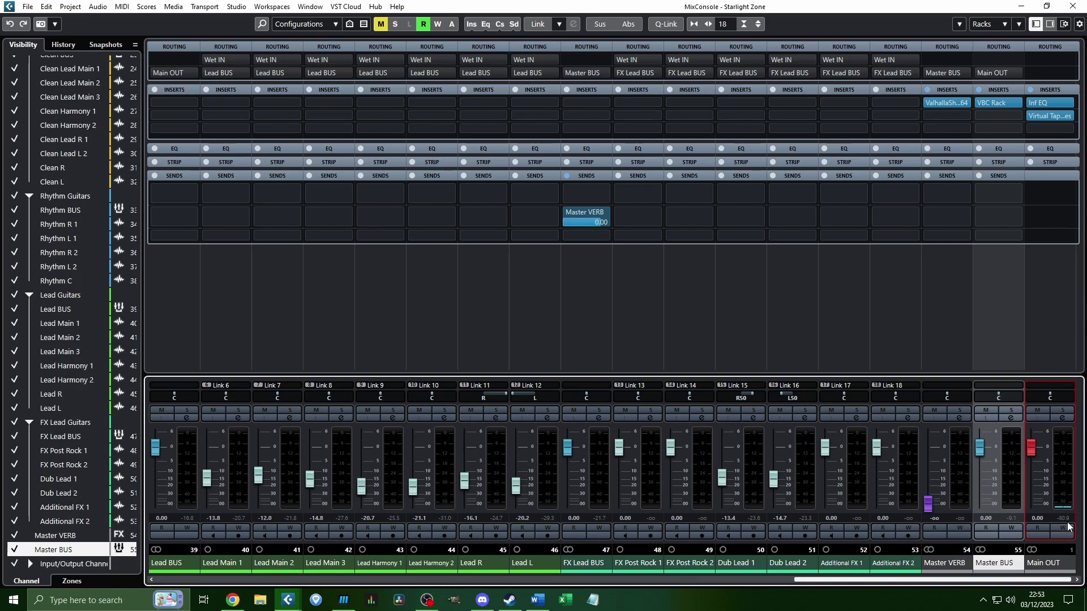
{"action": "left_click", "coordinate": [1011, 517]}
{"action": "left_click", "coordinate": [1067, 432]}
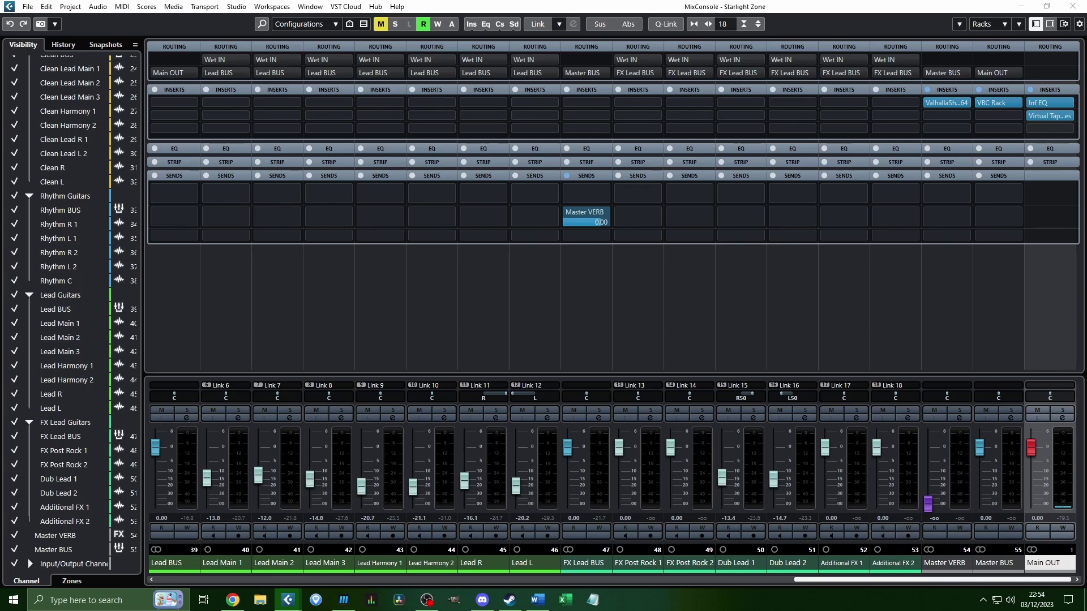
{"action": "key", "text": "space"}
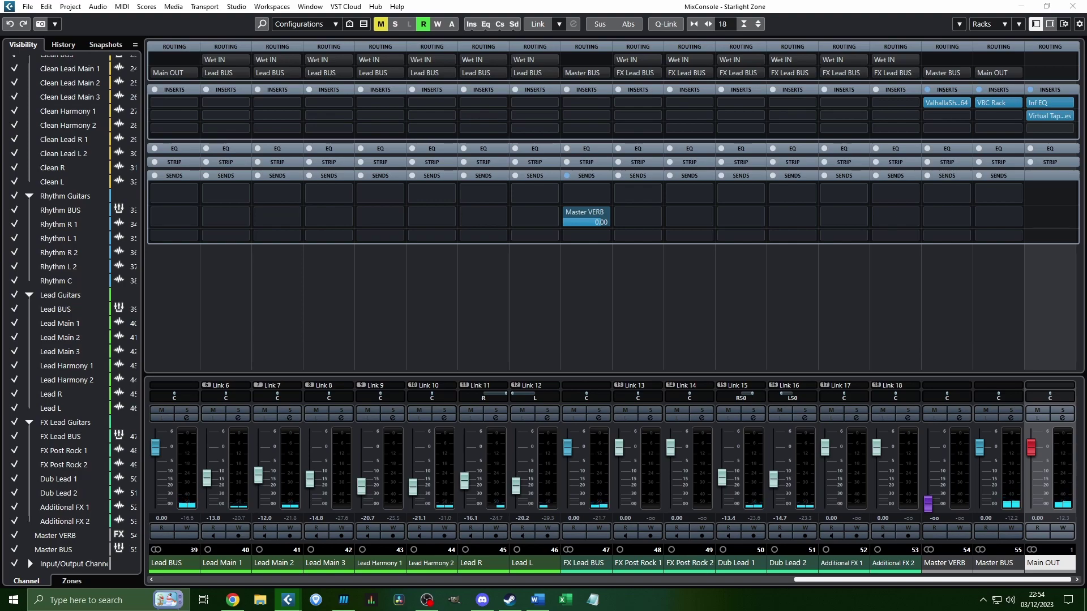
{"action": "left_click", "coordinate": [1028, 277]}
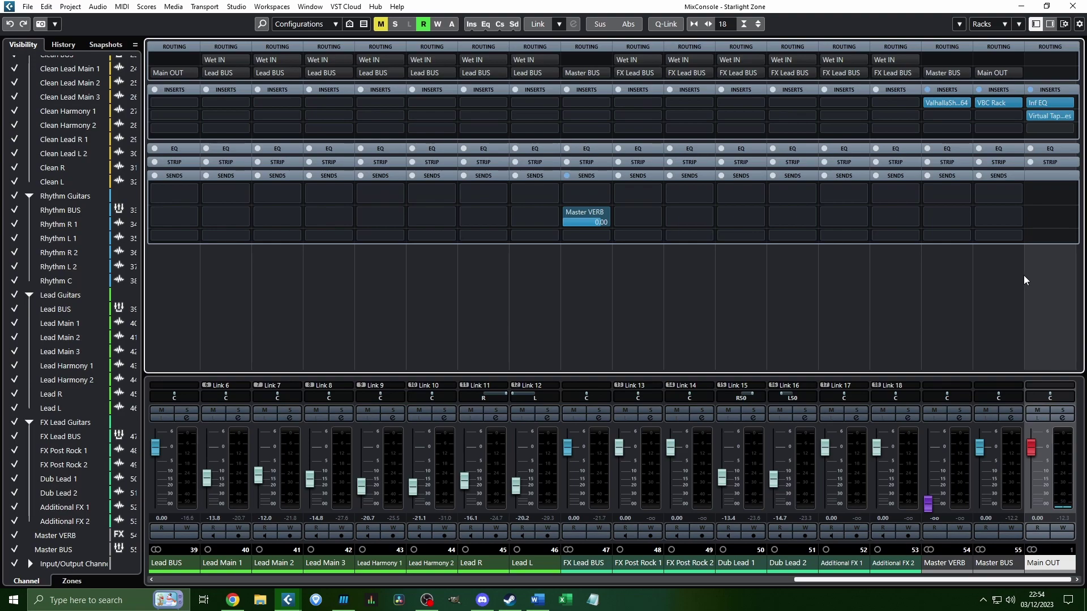
{"action": "left_click", "coordinate": [987, 321]}
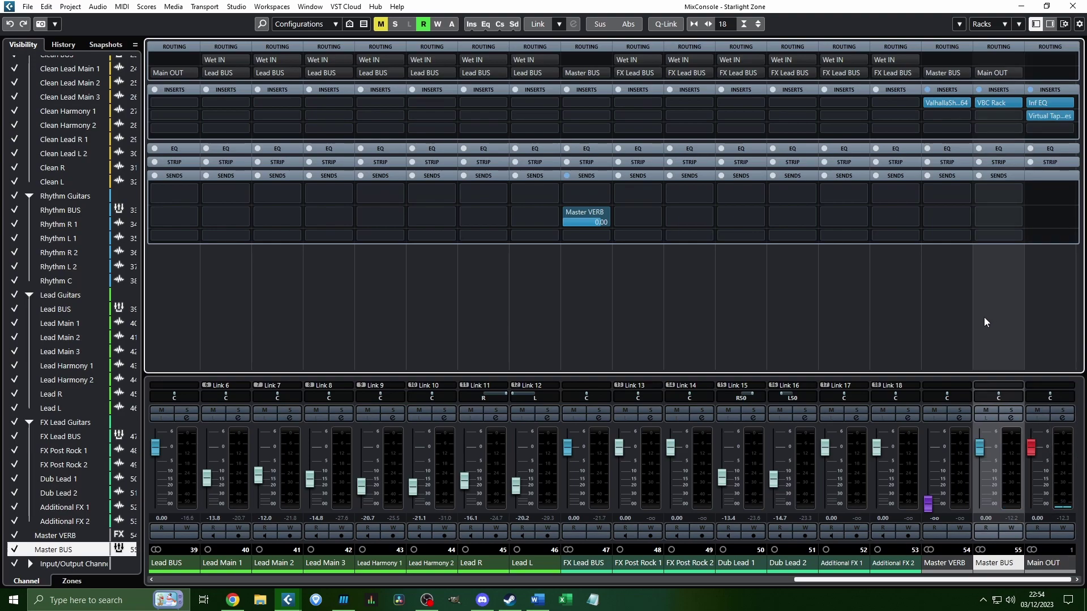
{"action": "scroll", "coordinate": [196, 534], "scroll_direction": "left", "scroll_amount": 10}
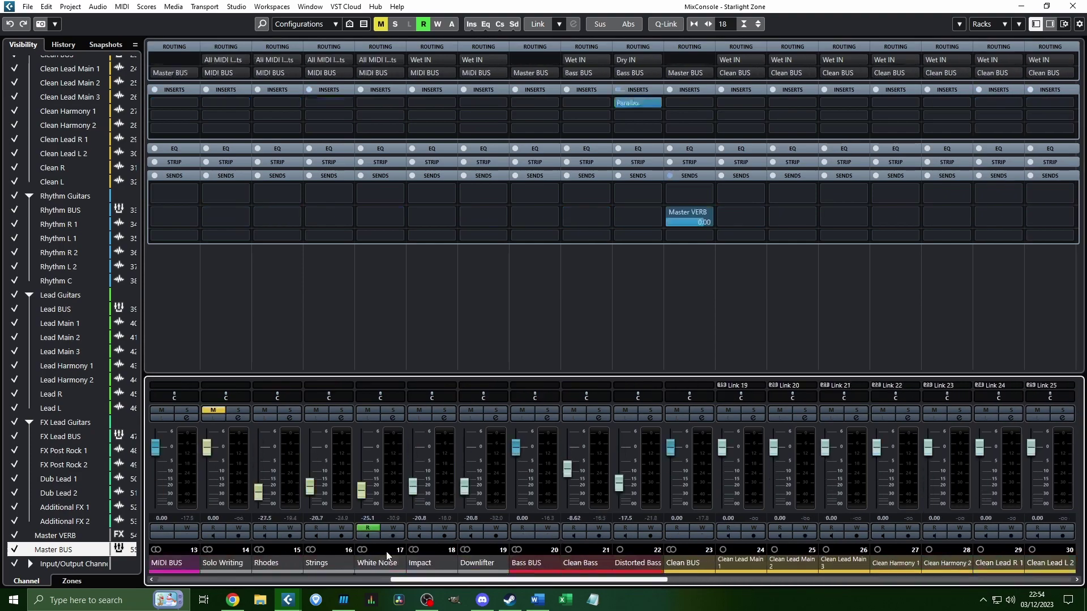
{"action": "scroll", "coordinate": [442, 549], "scroll_direction": "right", "scroll_amount": 10}
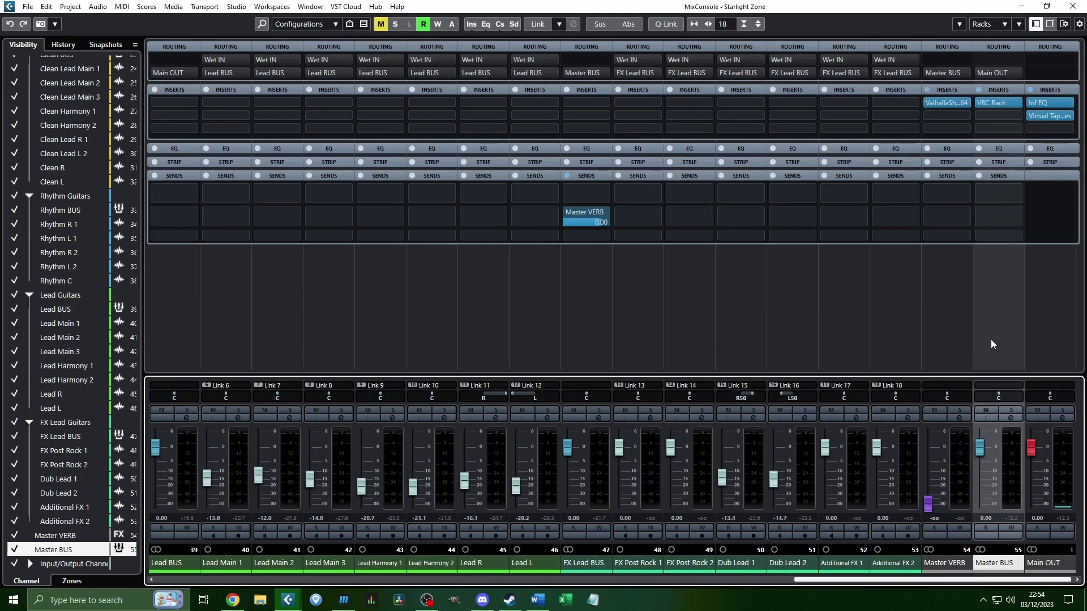
{"action": "left_click", "coordinate": [538, 600]}
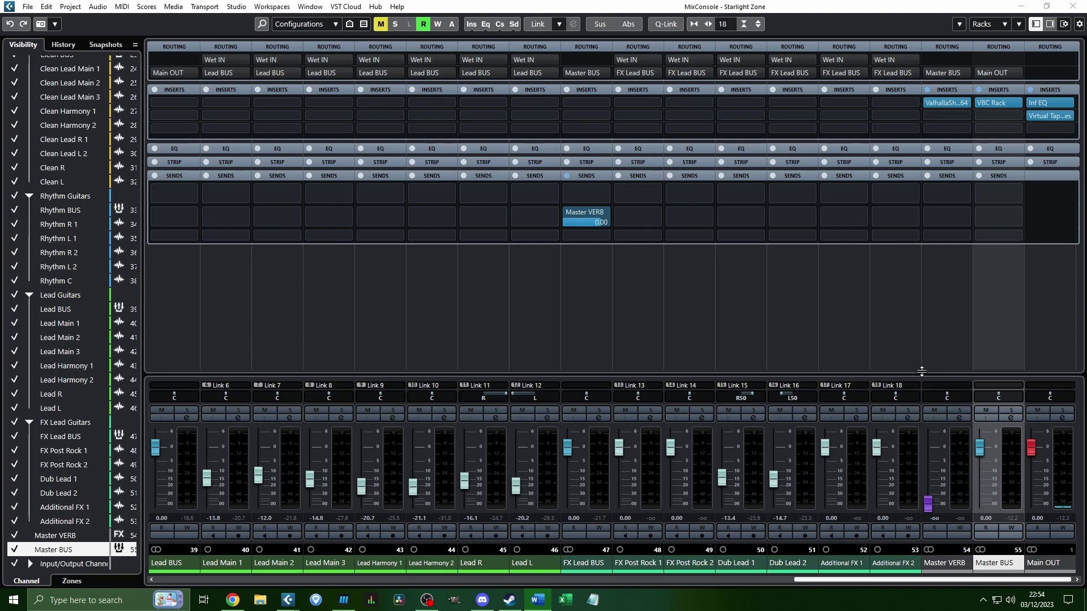
{"action": "left_click_drag", "start_coordinate": [872, 580], "coordinate": [1019, 498]}
{"action": "left_click", "coordinate": [429, 600]}
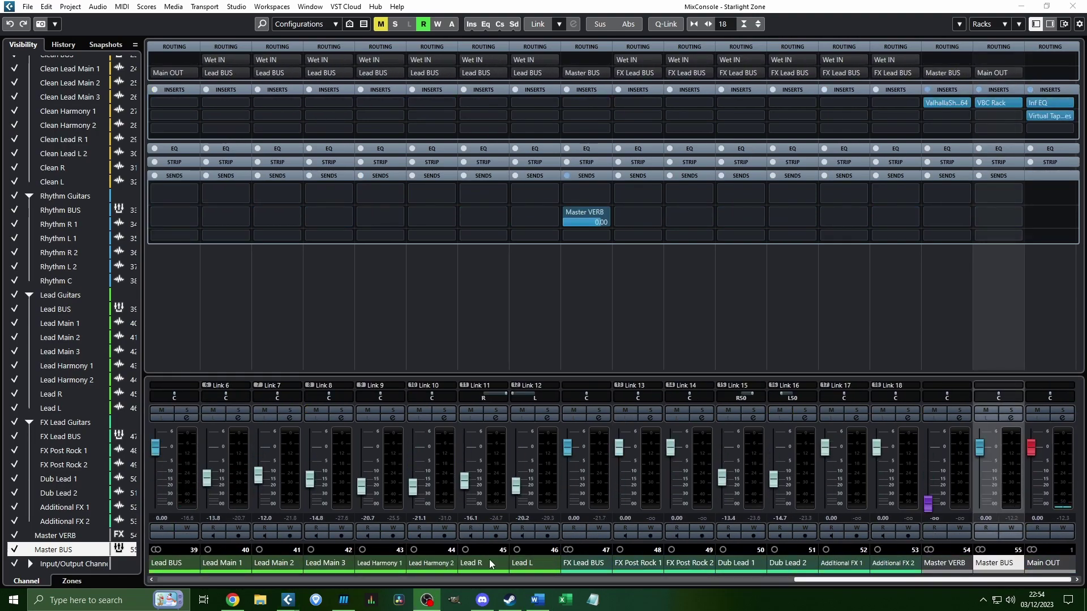